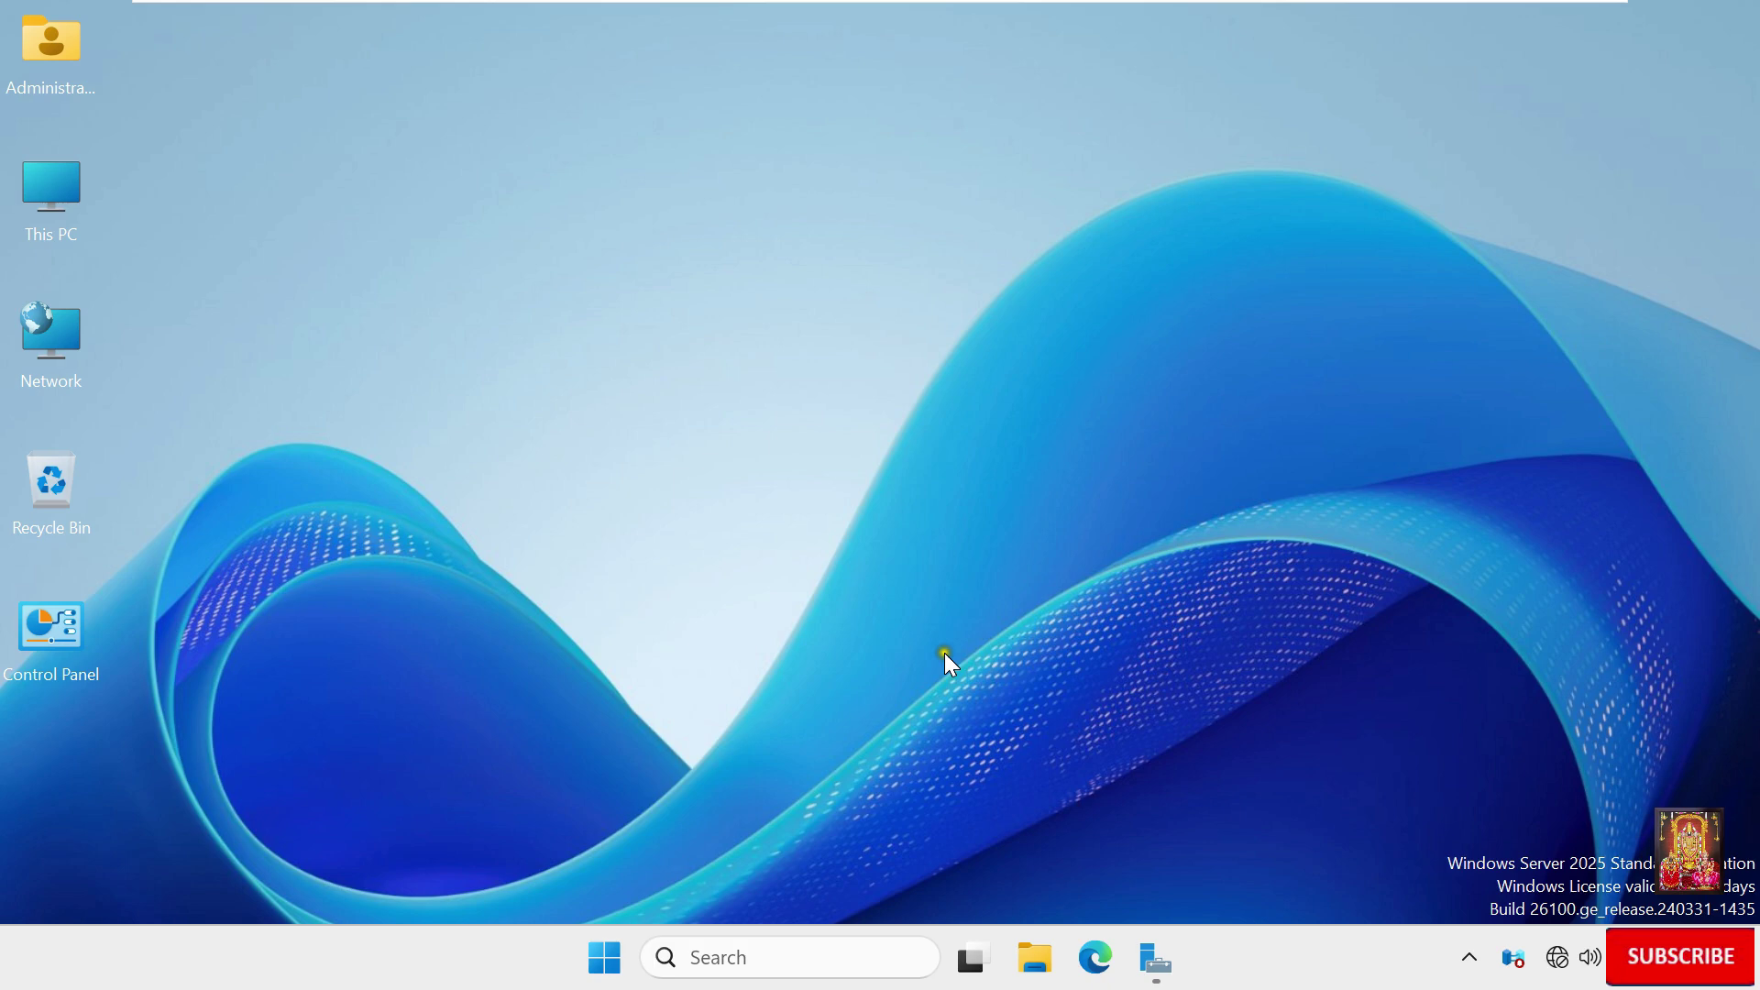
Bring up Server Manager's Local Server page showing Svr in WORKGROUP at 172.16.0.1.
left_click(1154, 957)
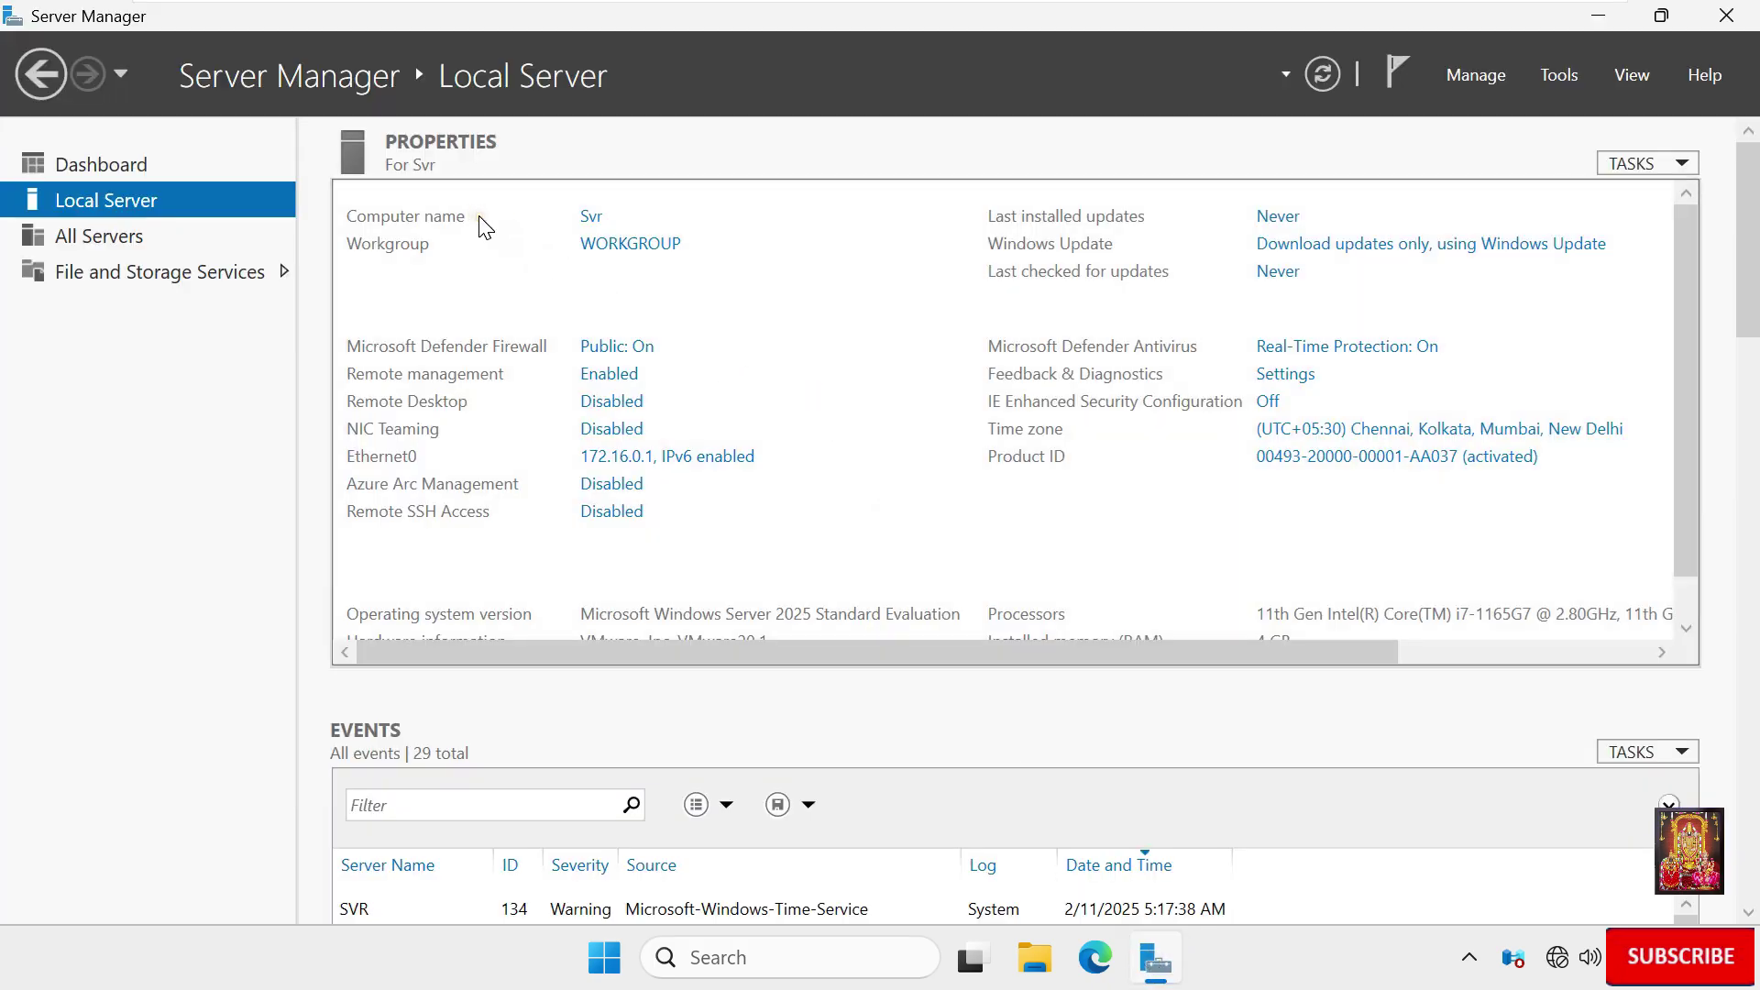
left_click(594, 262)
Run the Add Roles and Features Wizard for Svr, selecting DNS Server with its management tools.
left_click(111, 173)
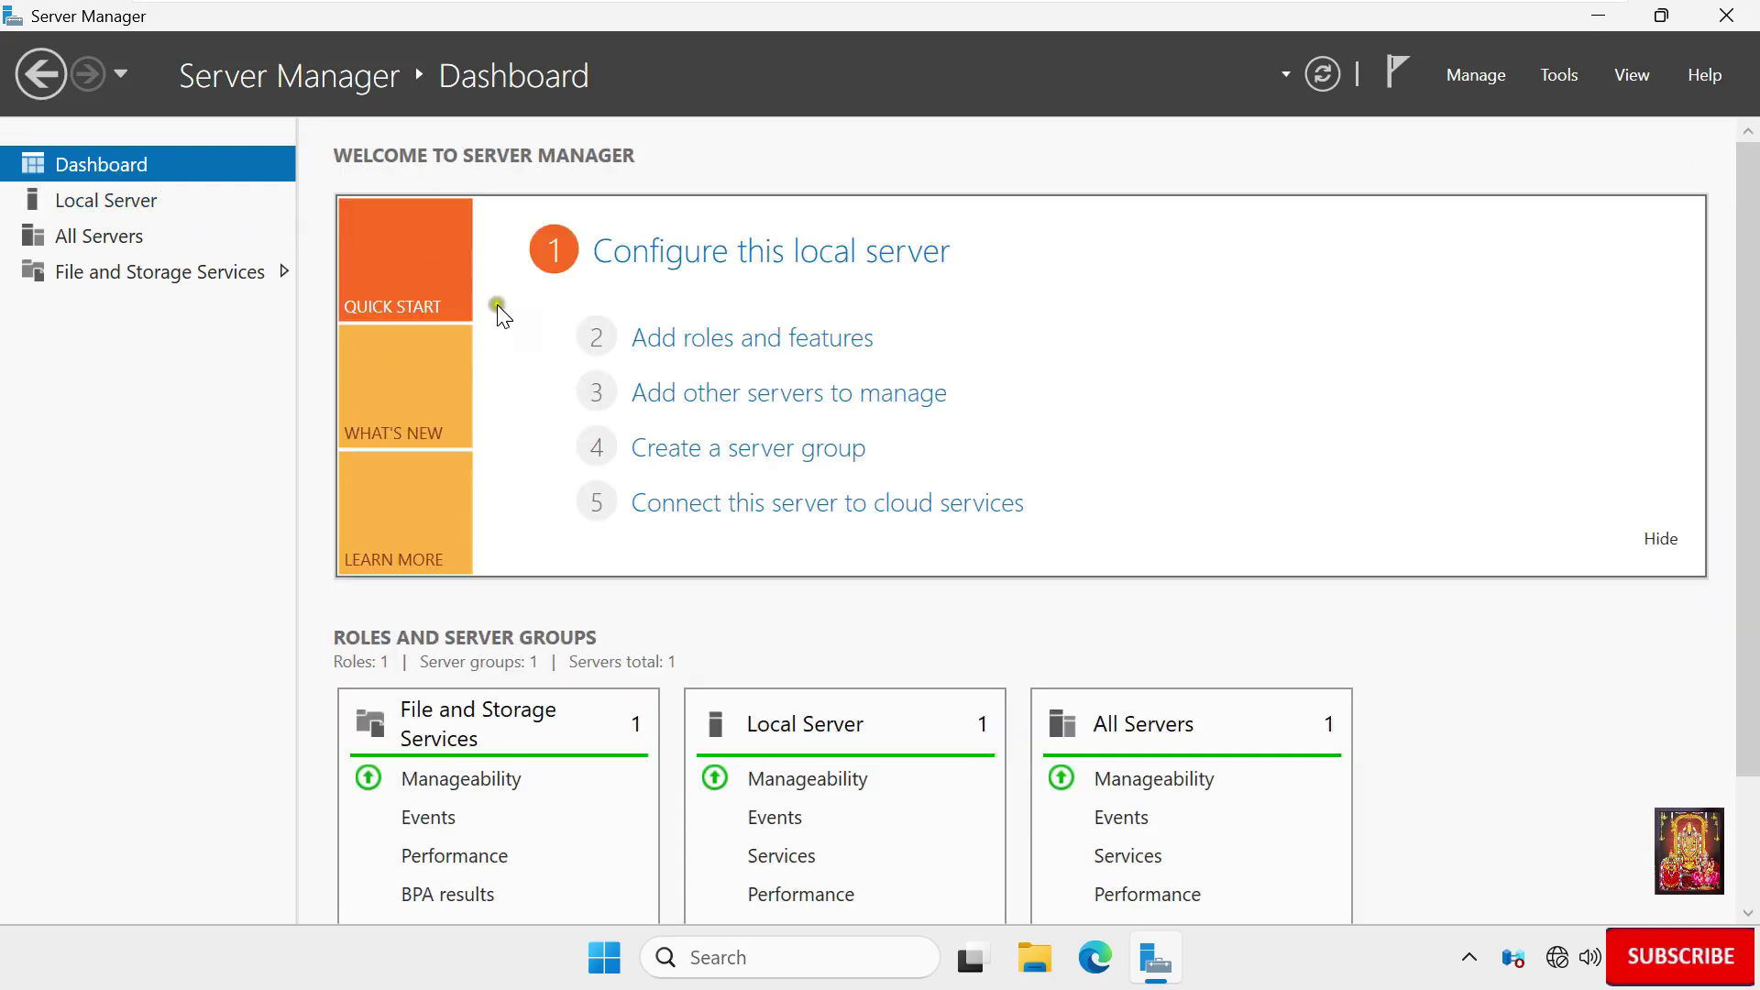
left_click(690, 342)
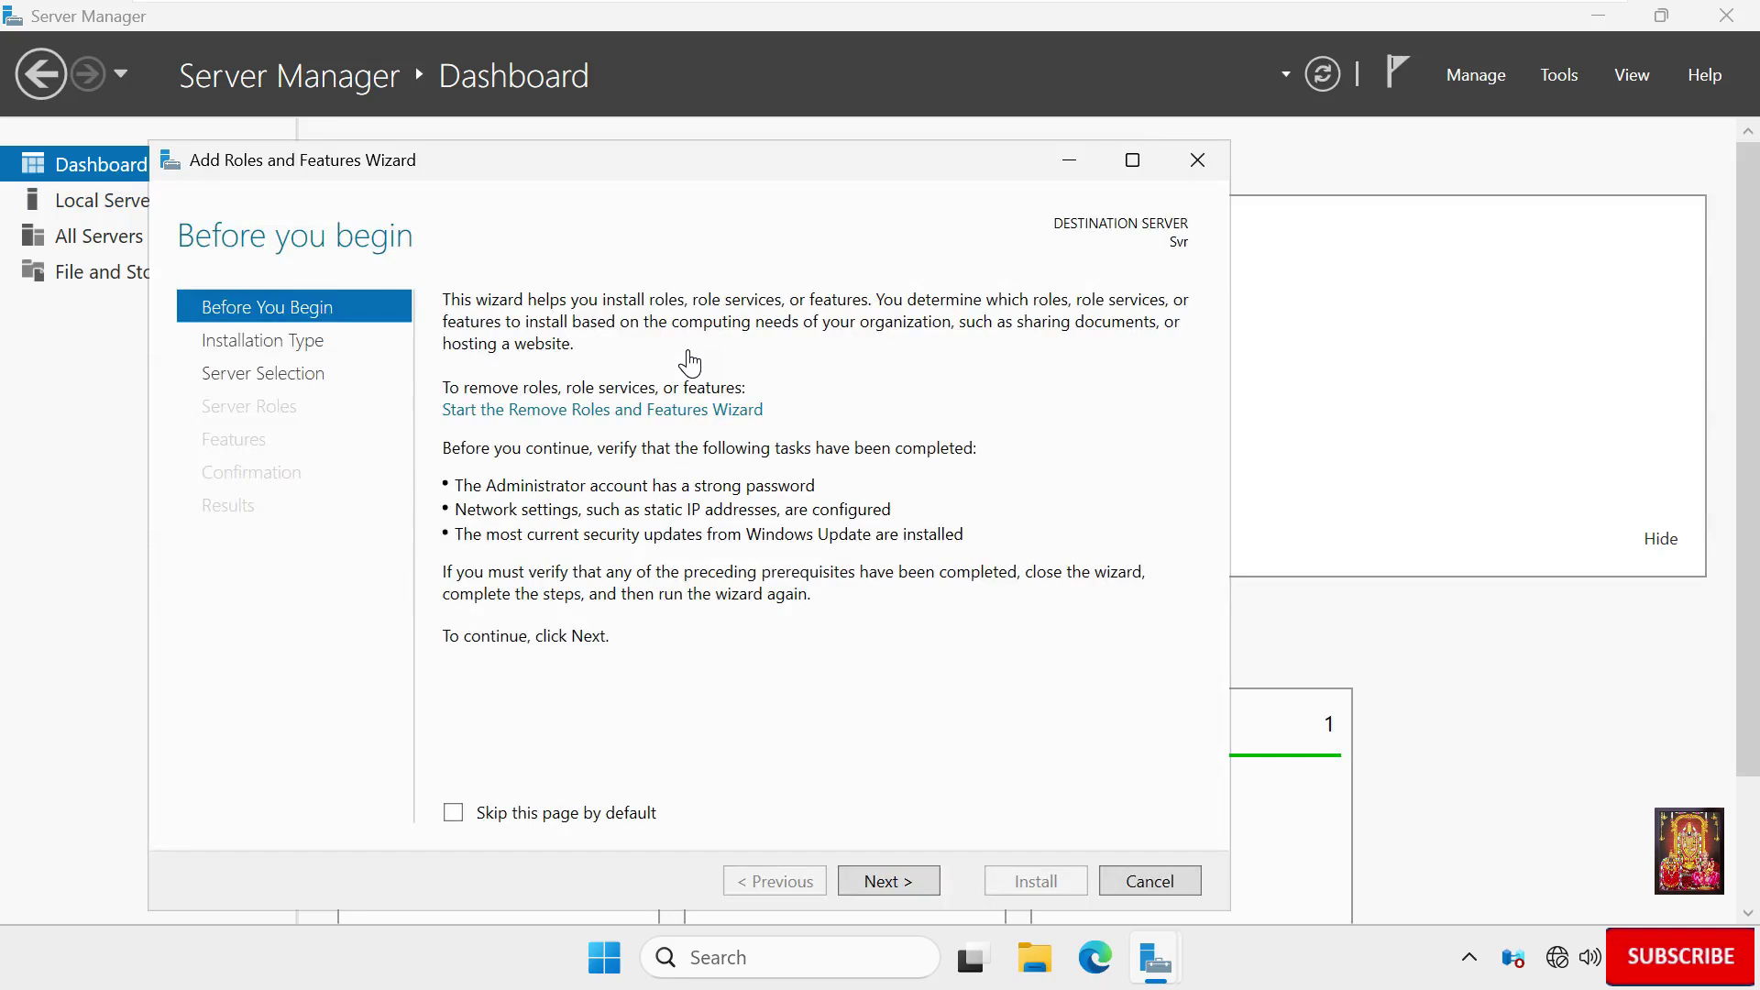
left_click(886, 881)
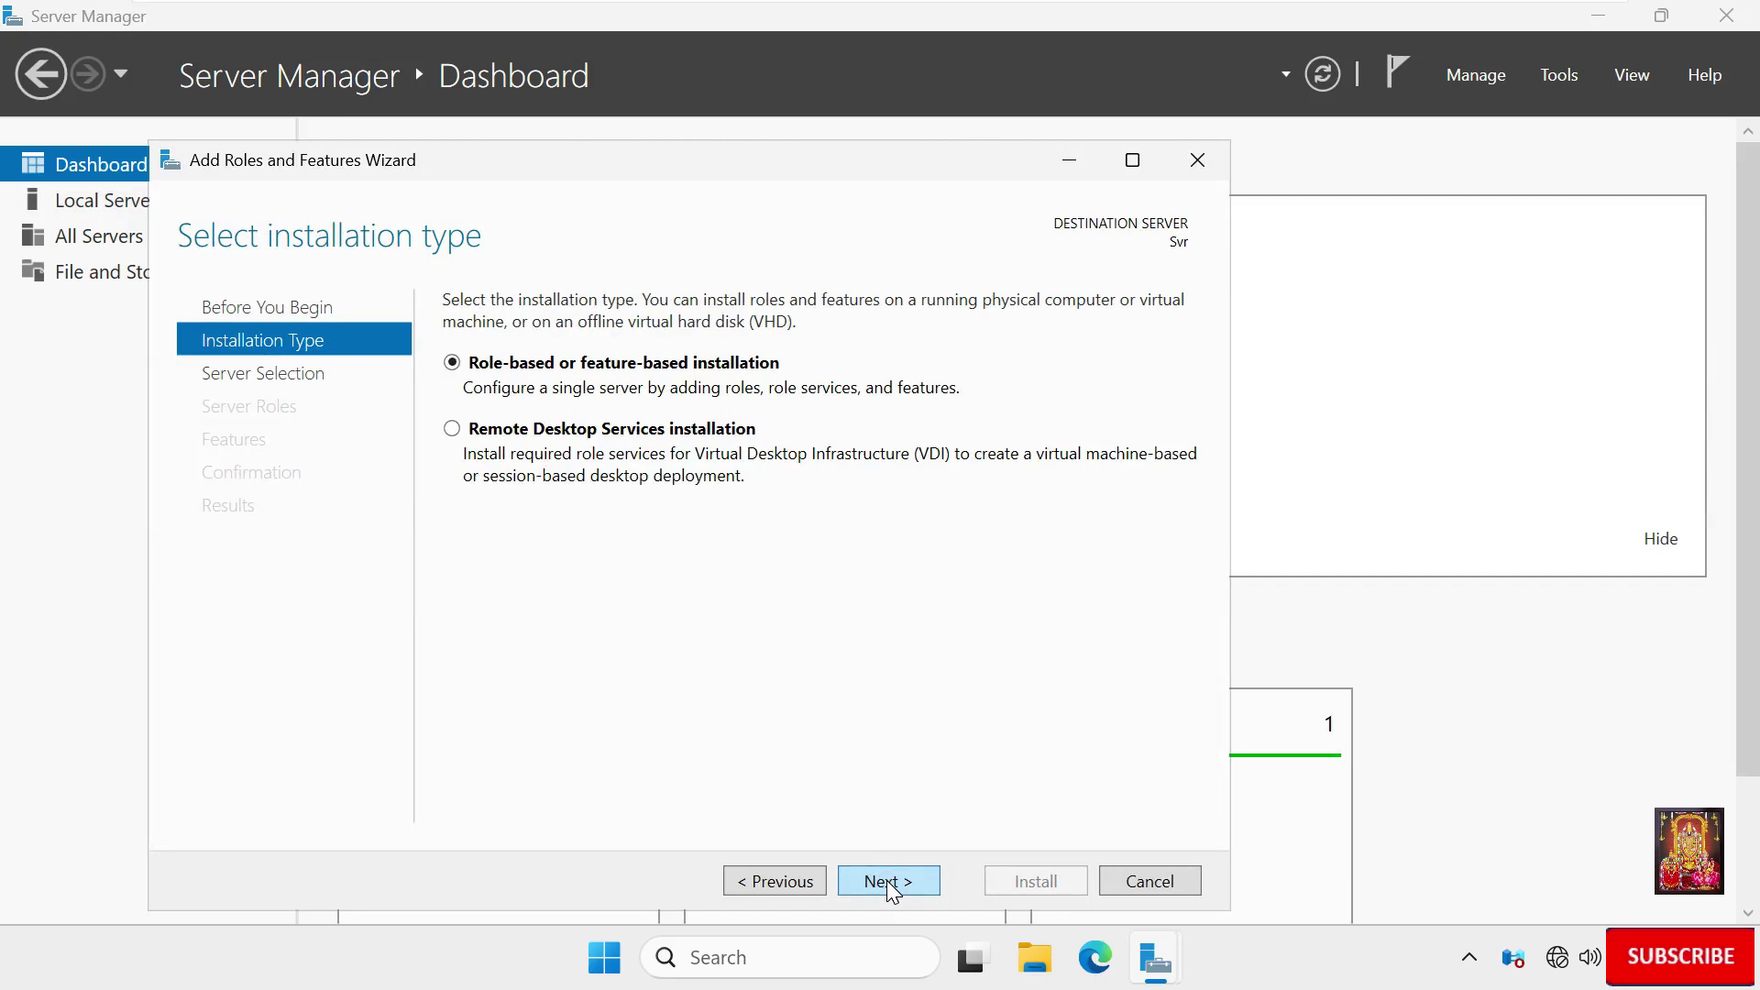
left_click(889, 884)
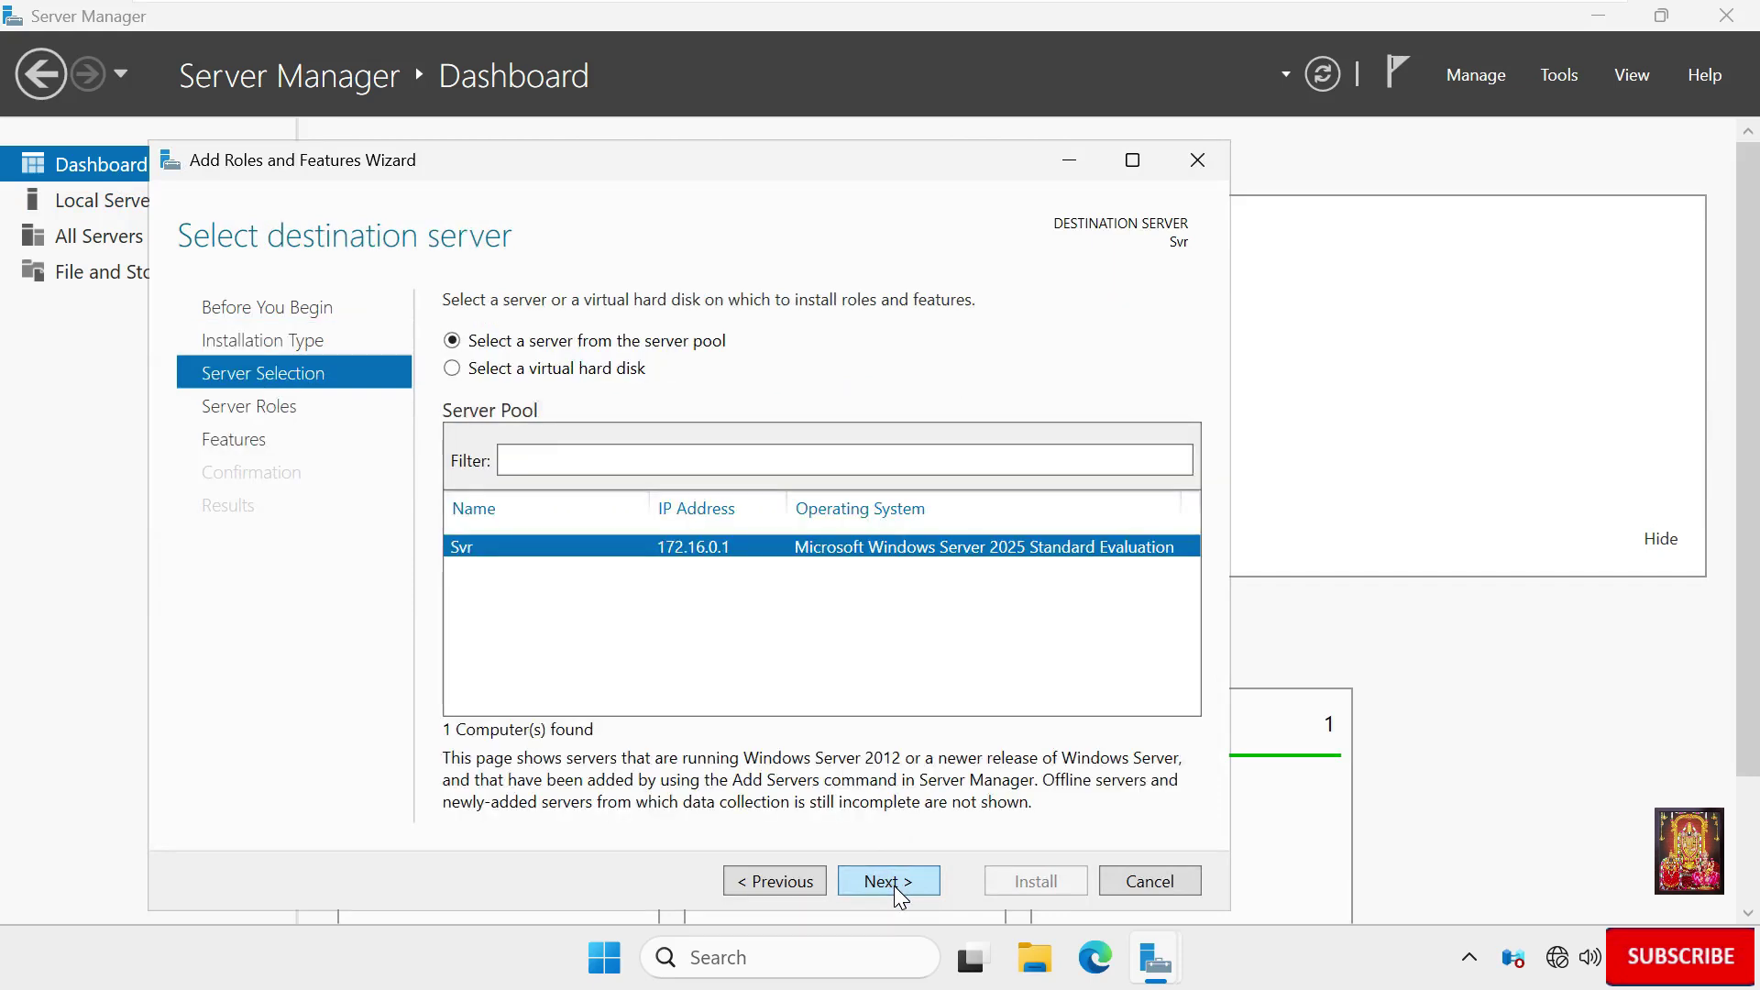
left_click(889, 882)
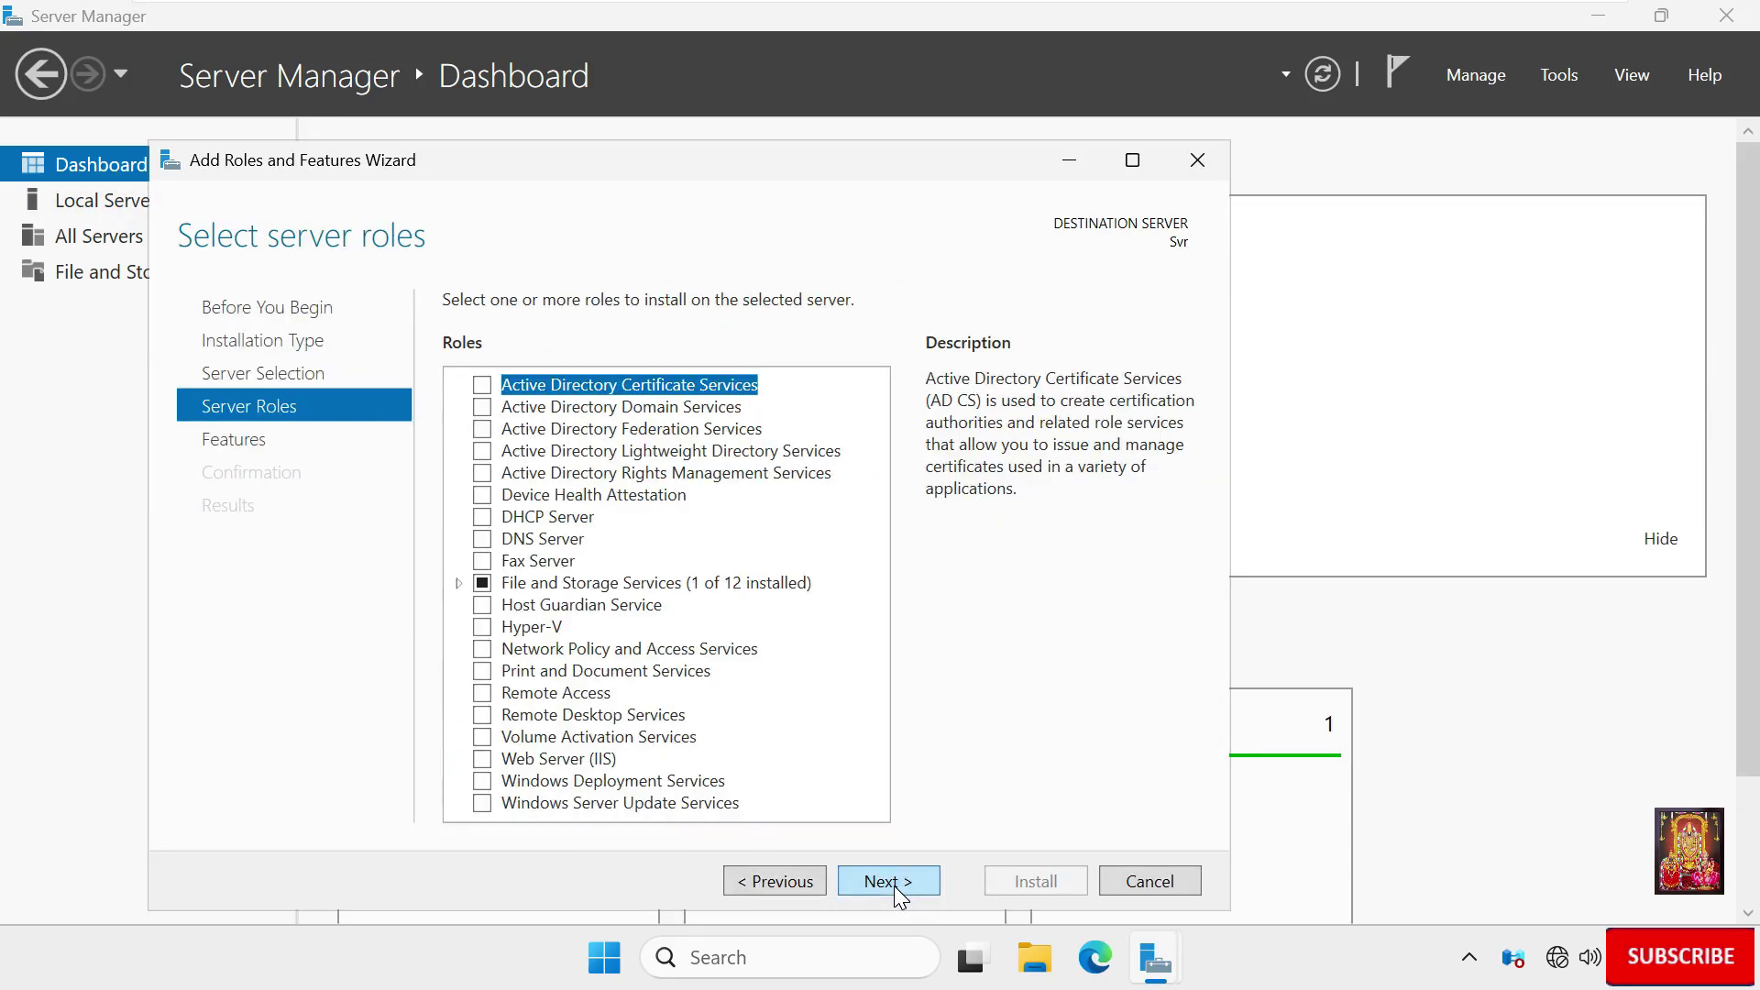
left_click(482, 539)
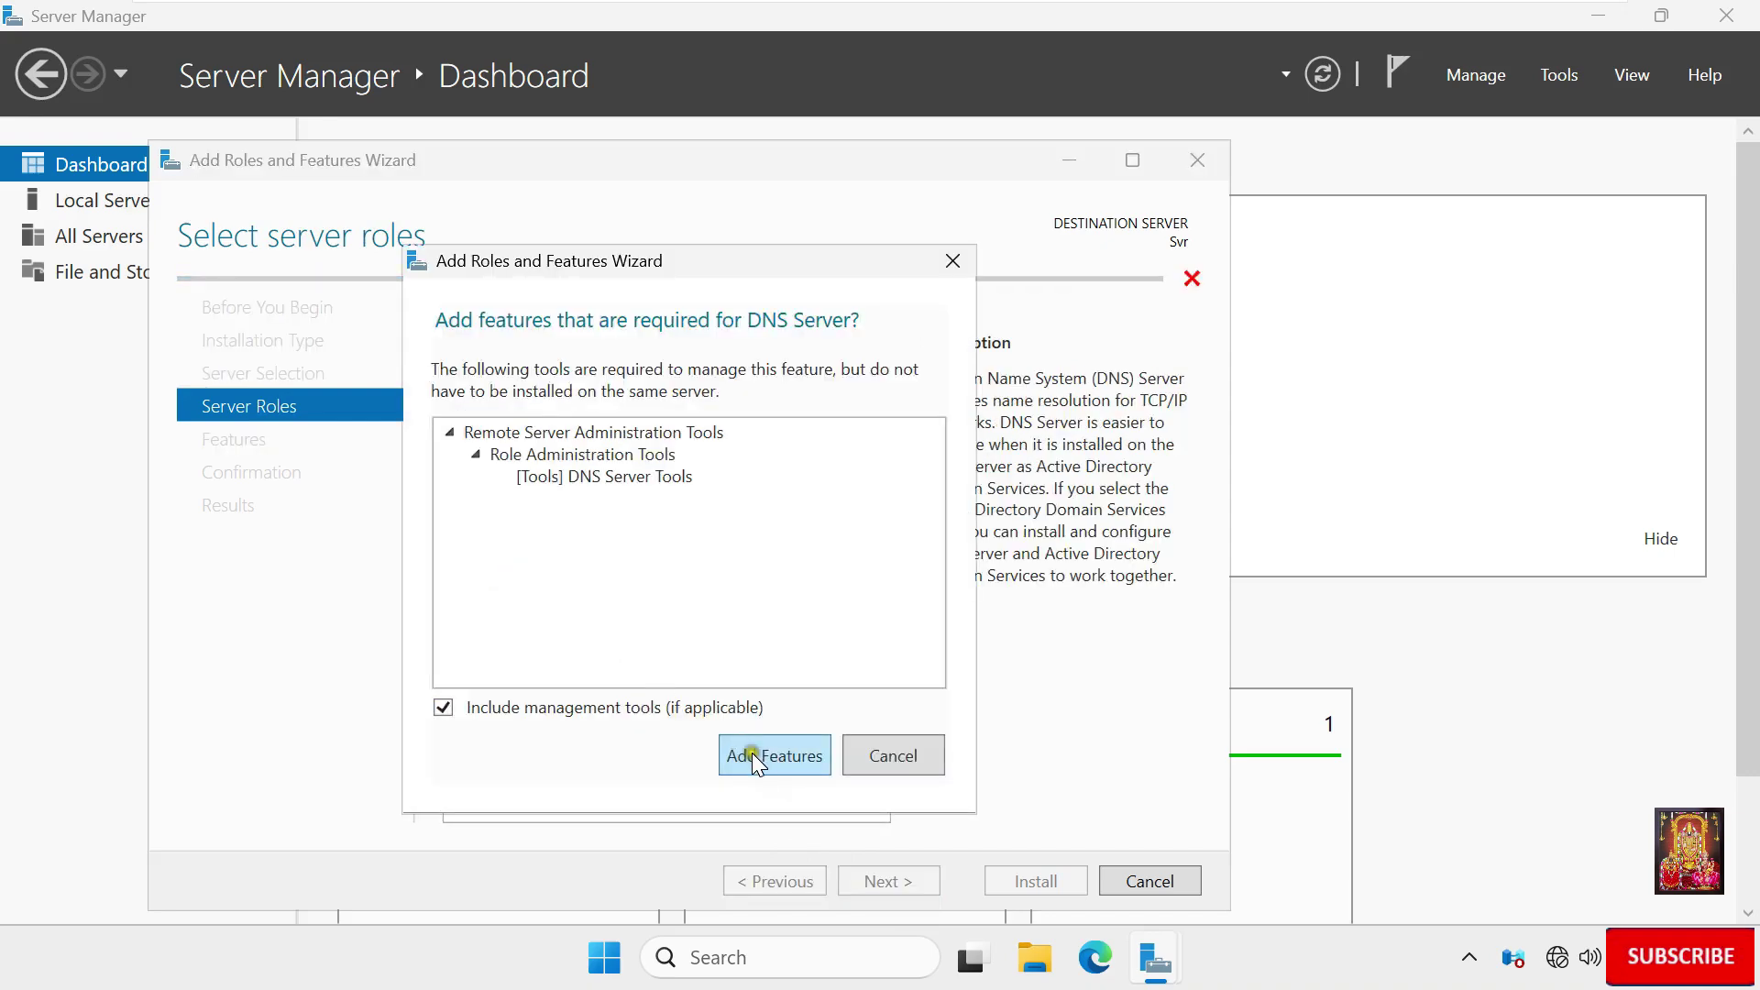
left_click(766, 757)
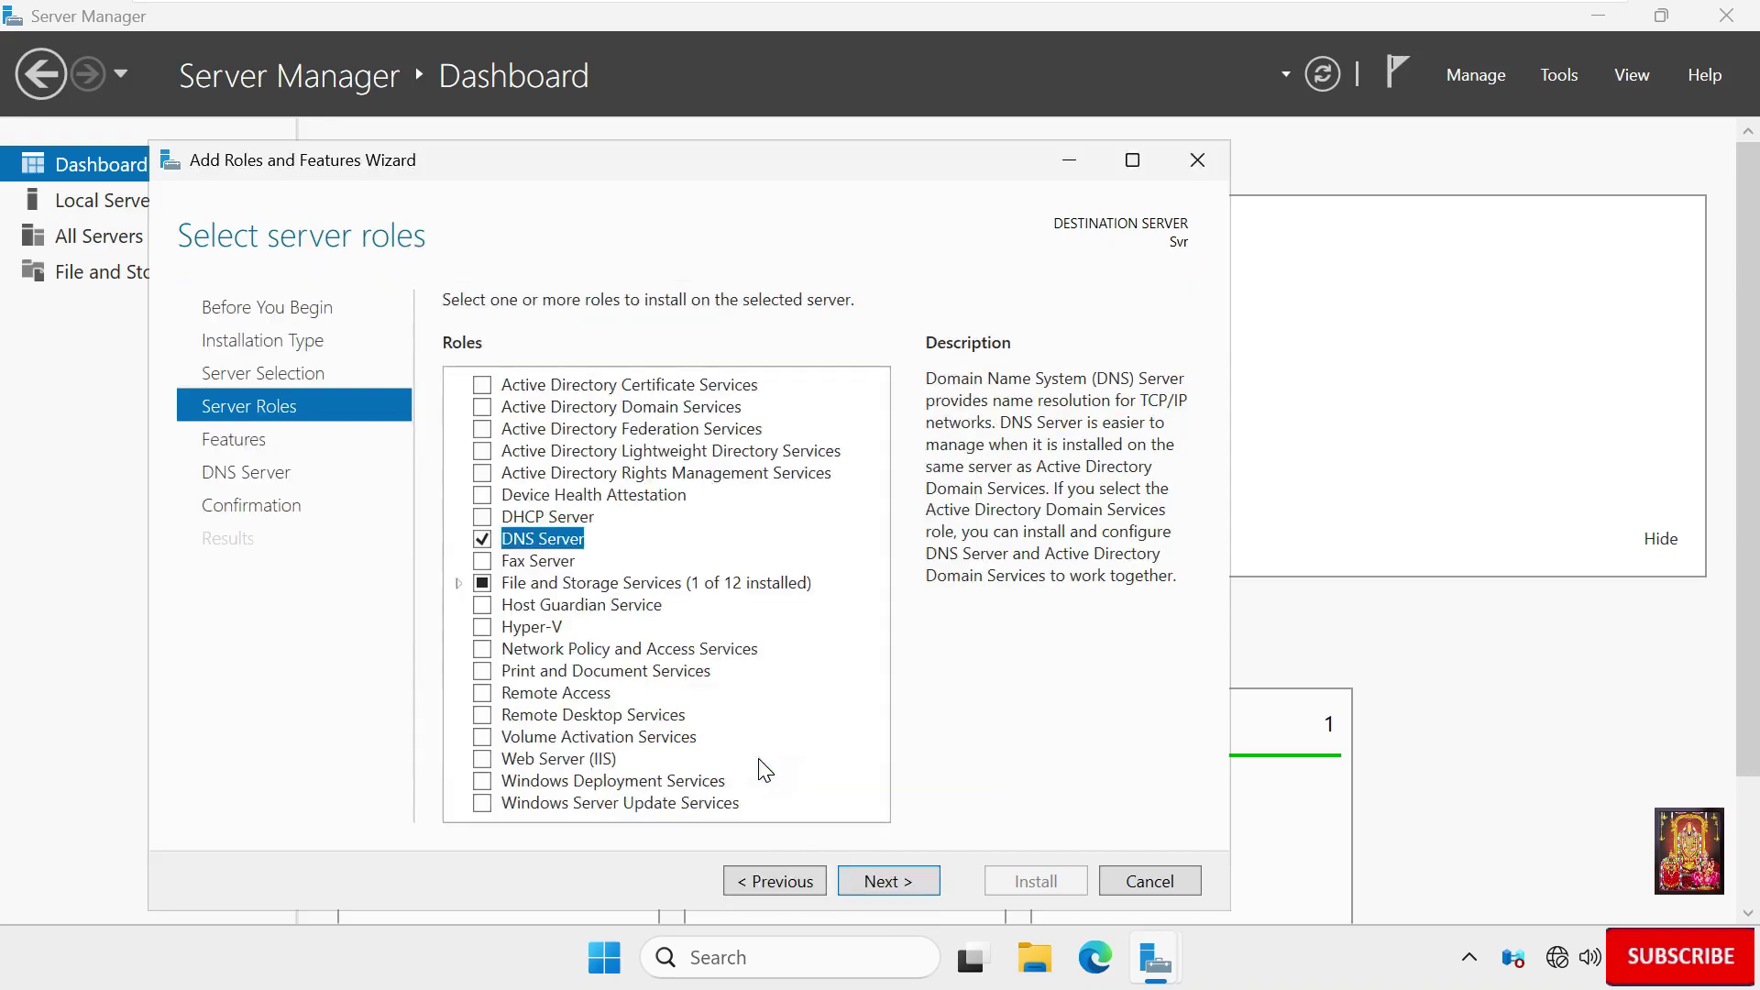
Install the DNS Server role on Svr with automatic restart allowed, then close the wizard.
left_click(898, 879)
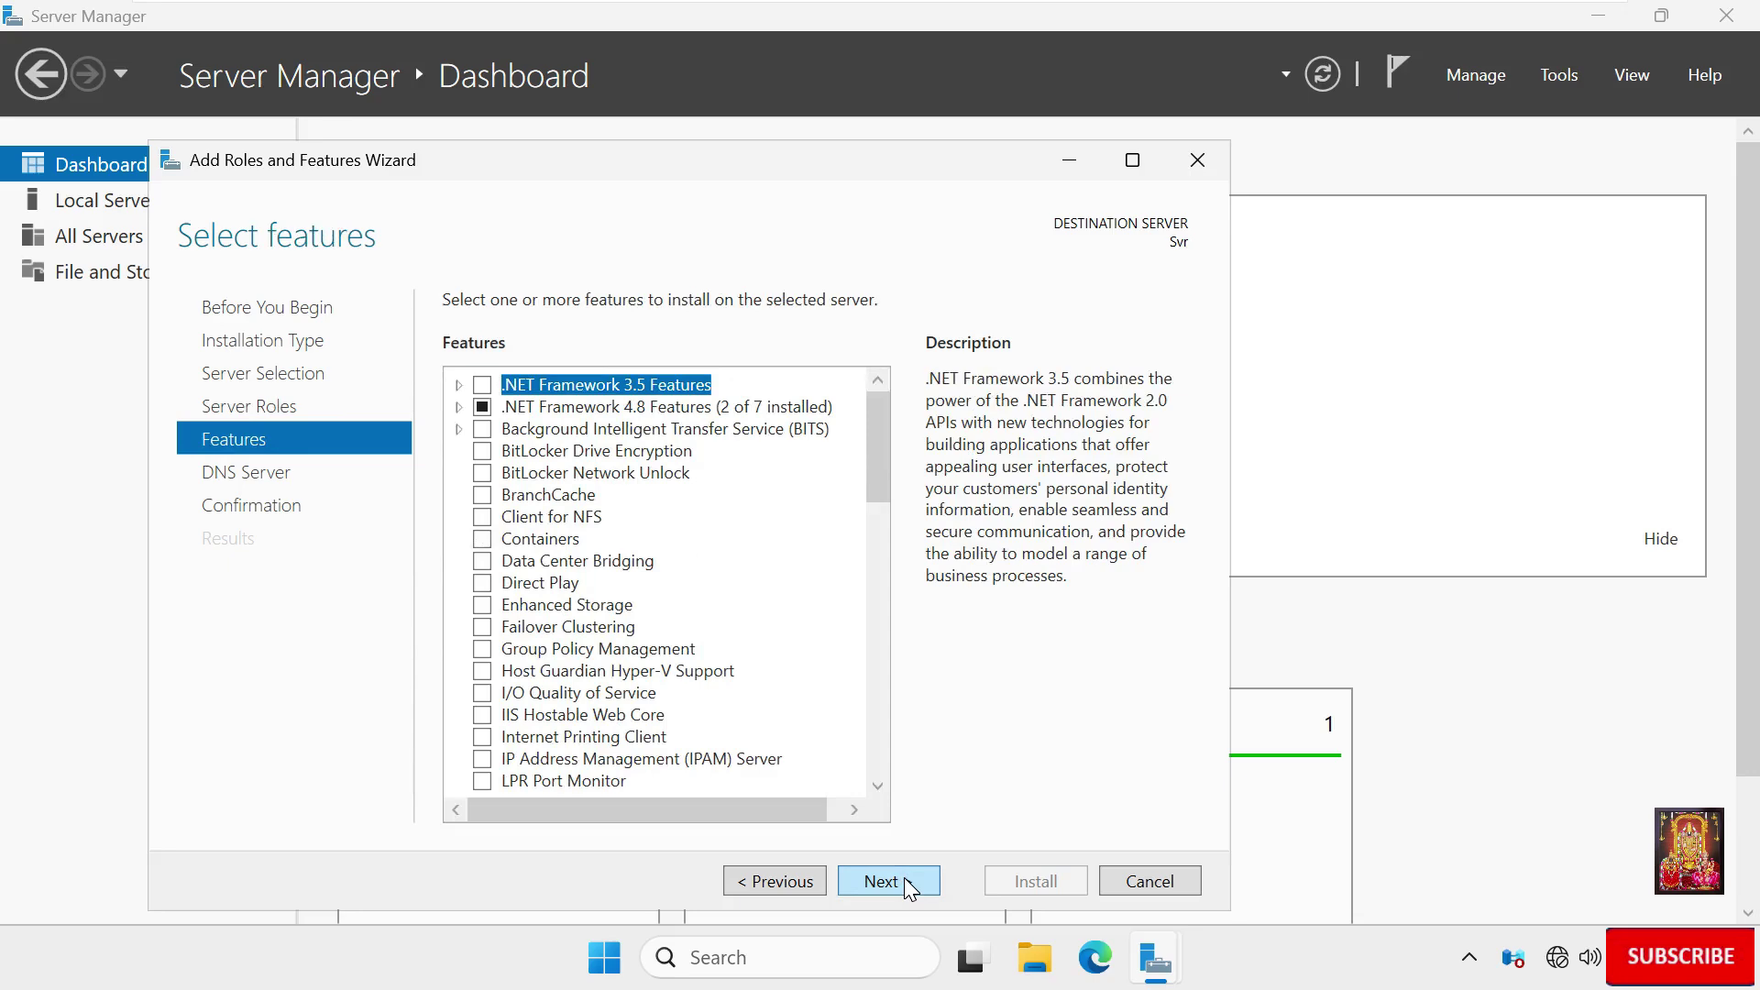
left_click(908, 884)
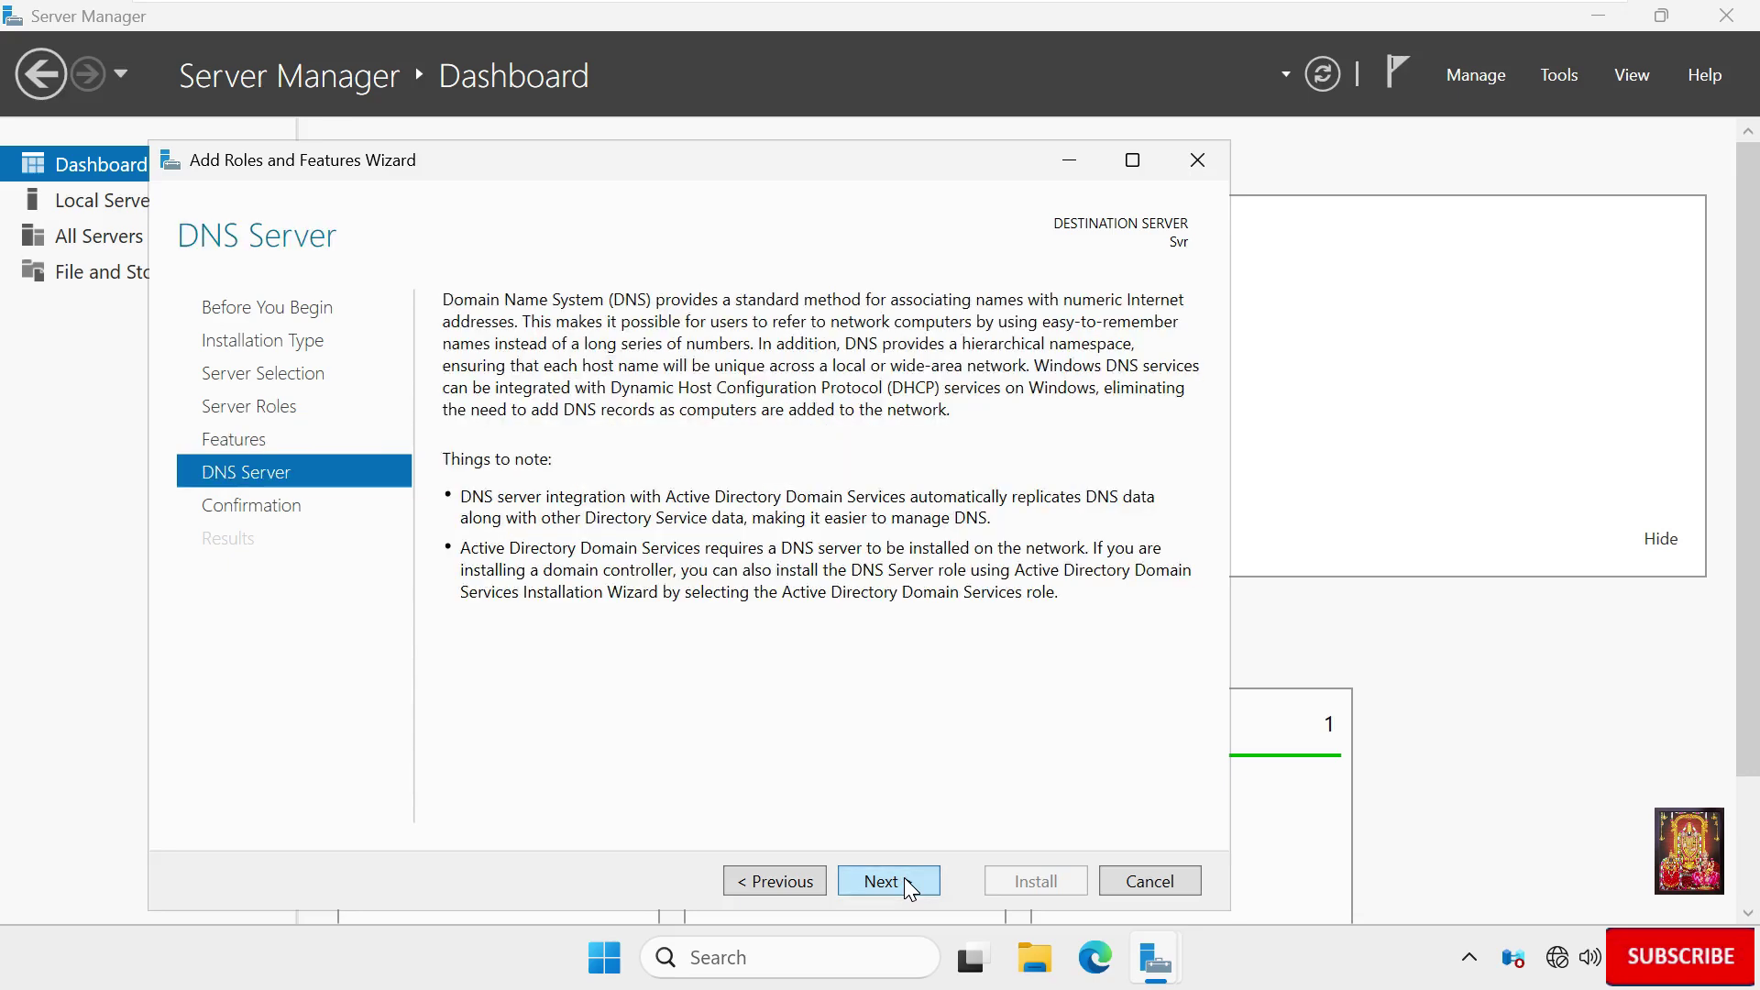
left_click(908, 883)
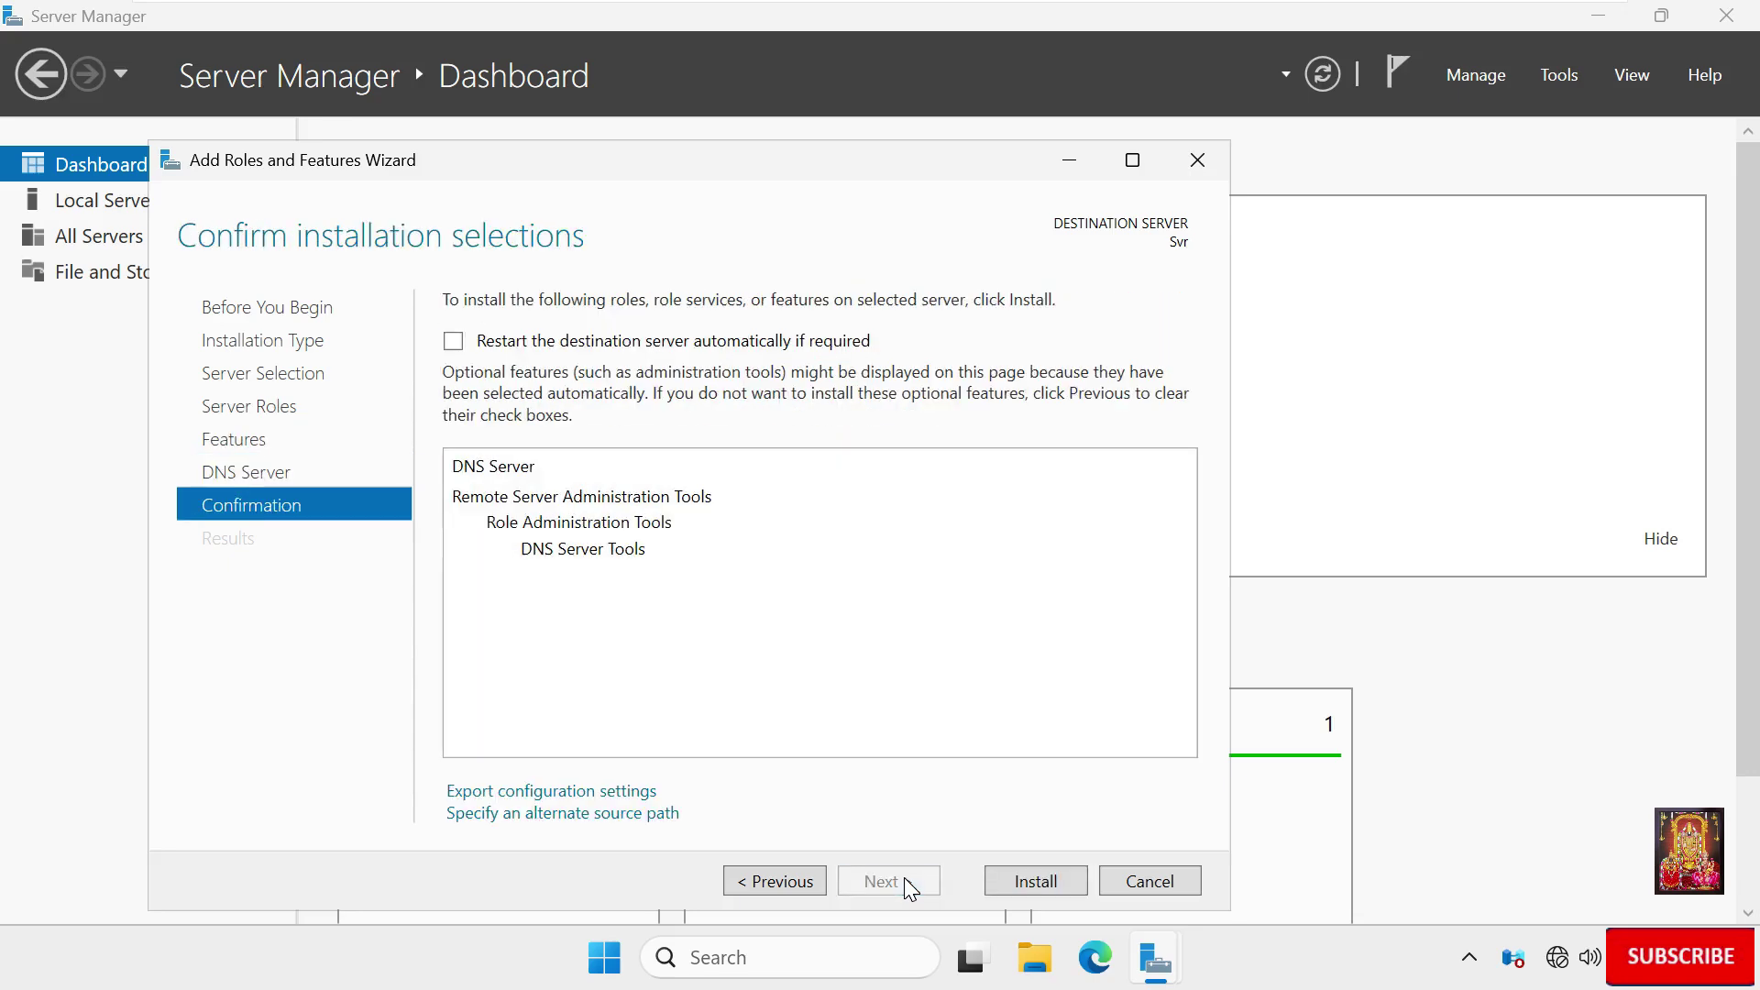
left_click(453, 342)
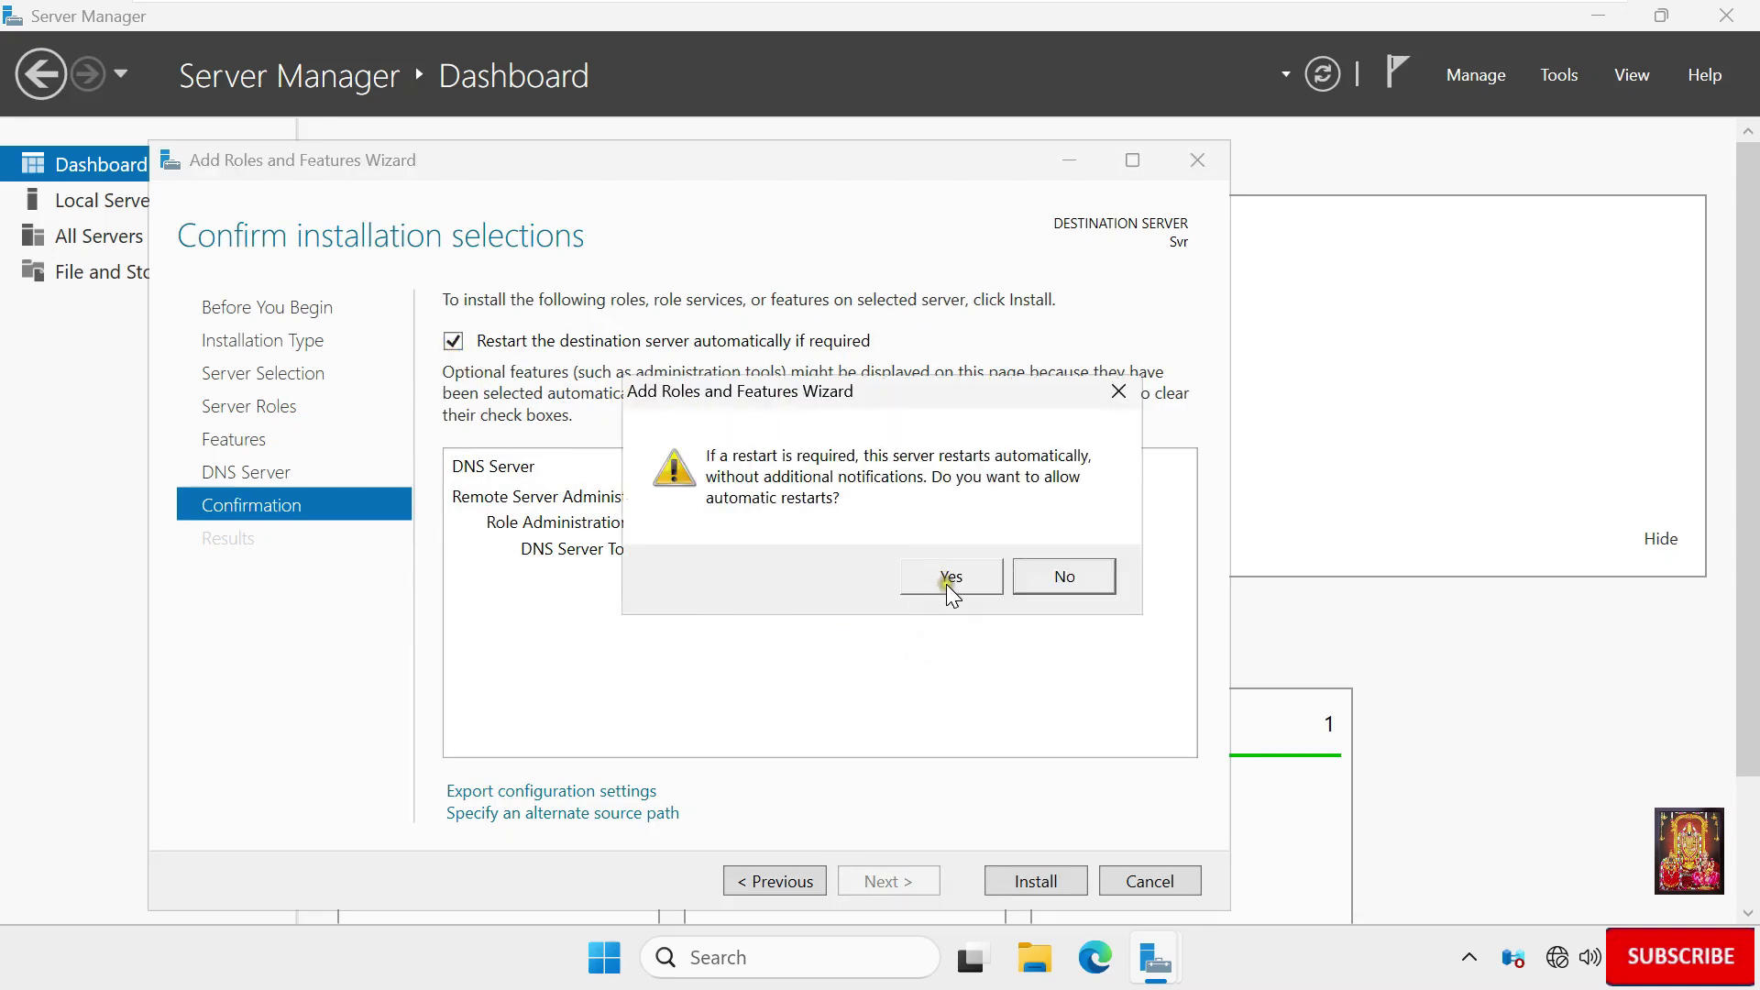
left_click(945, 579)
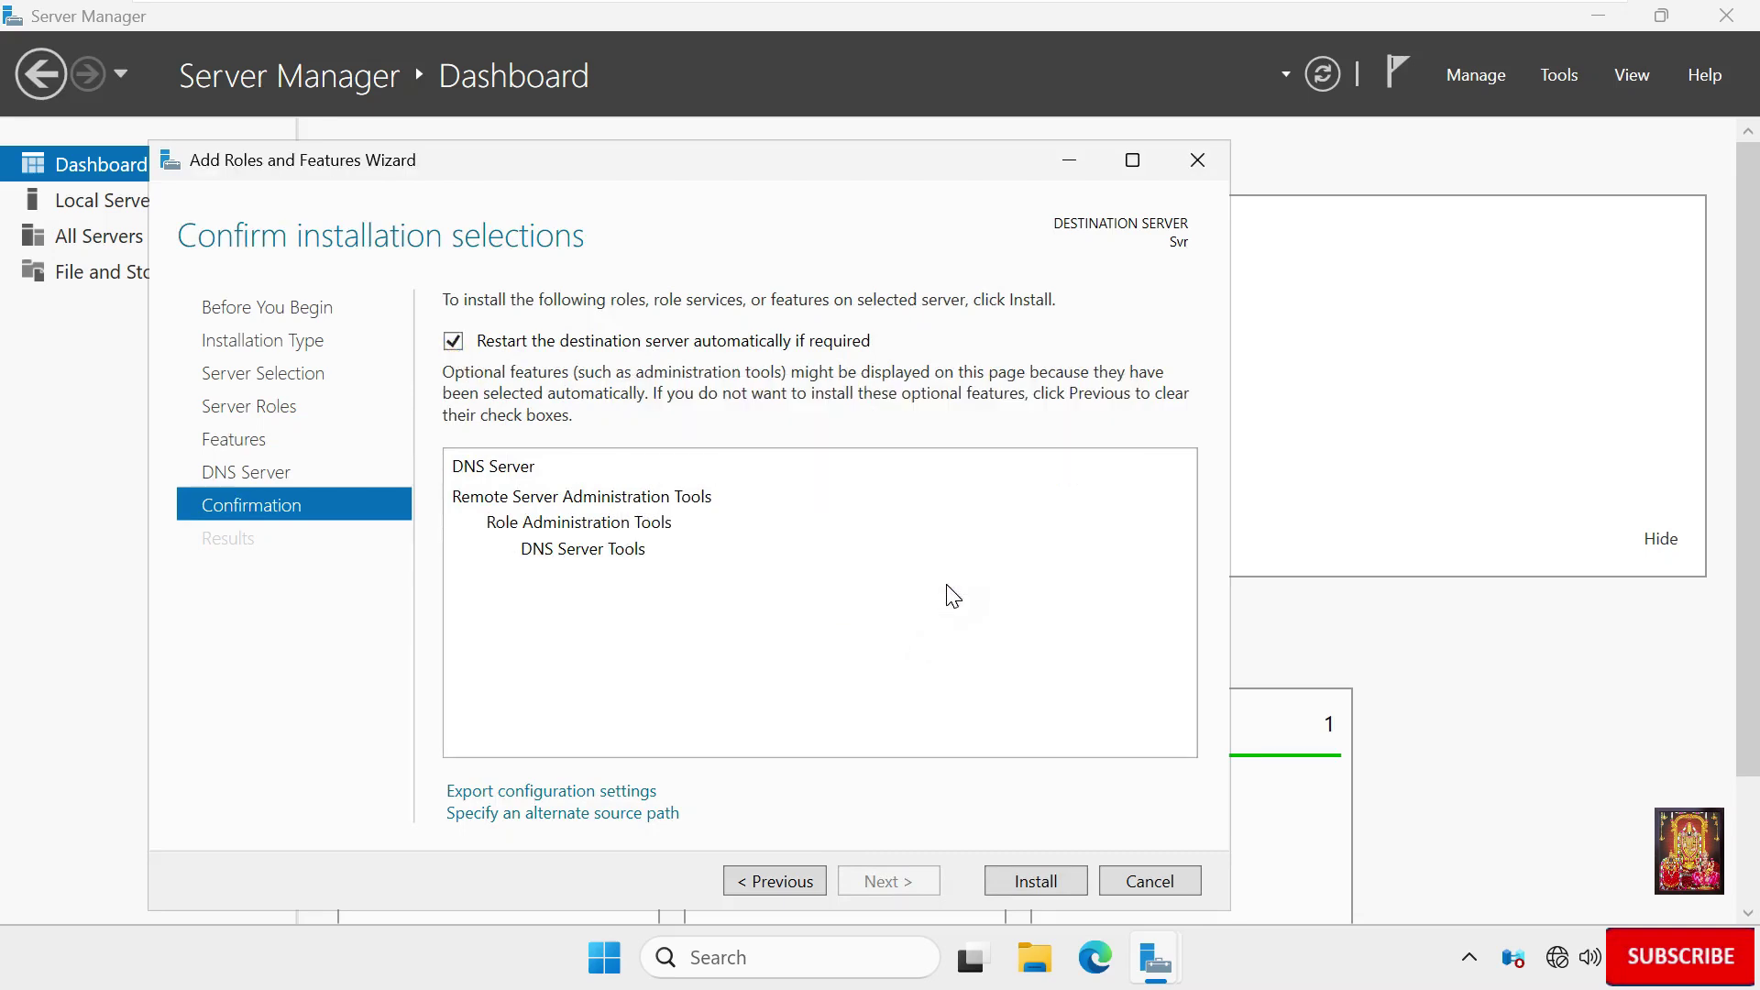
left_click(1046, 878)
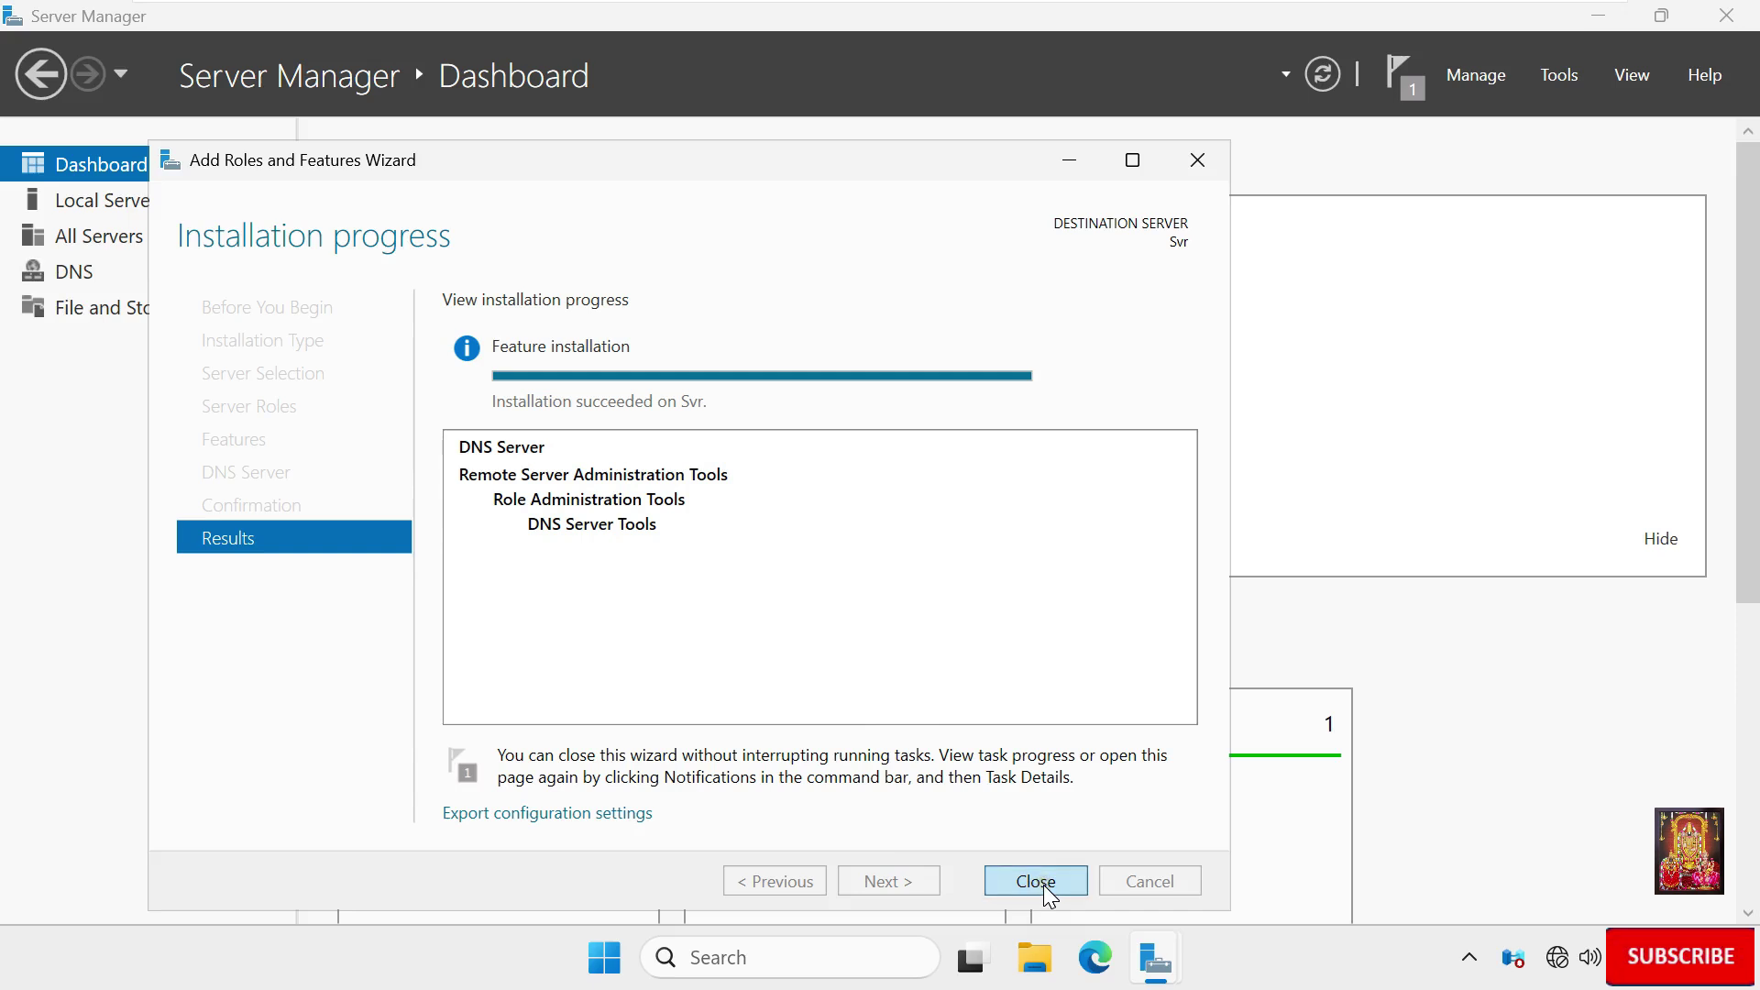
left_click(1042, 880)
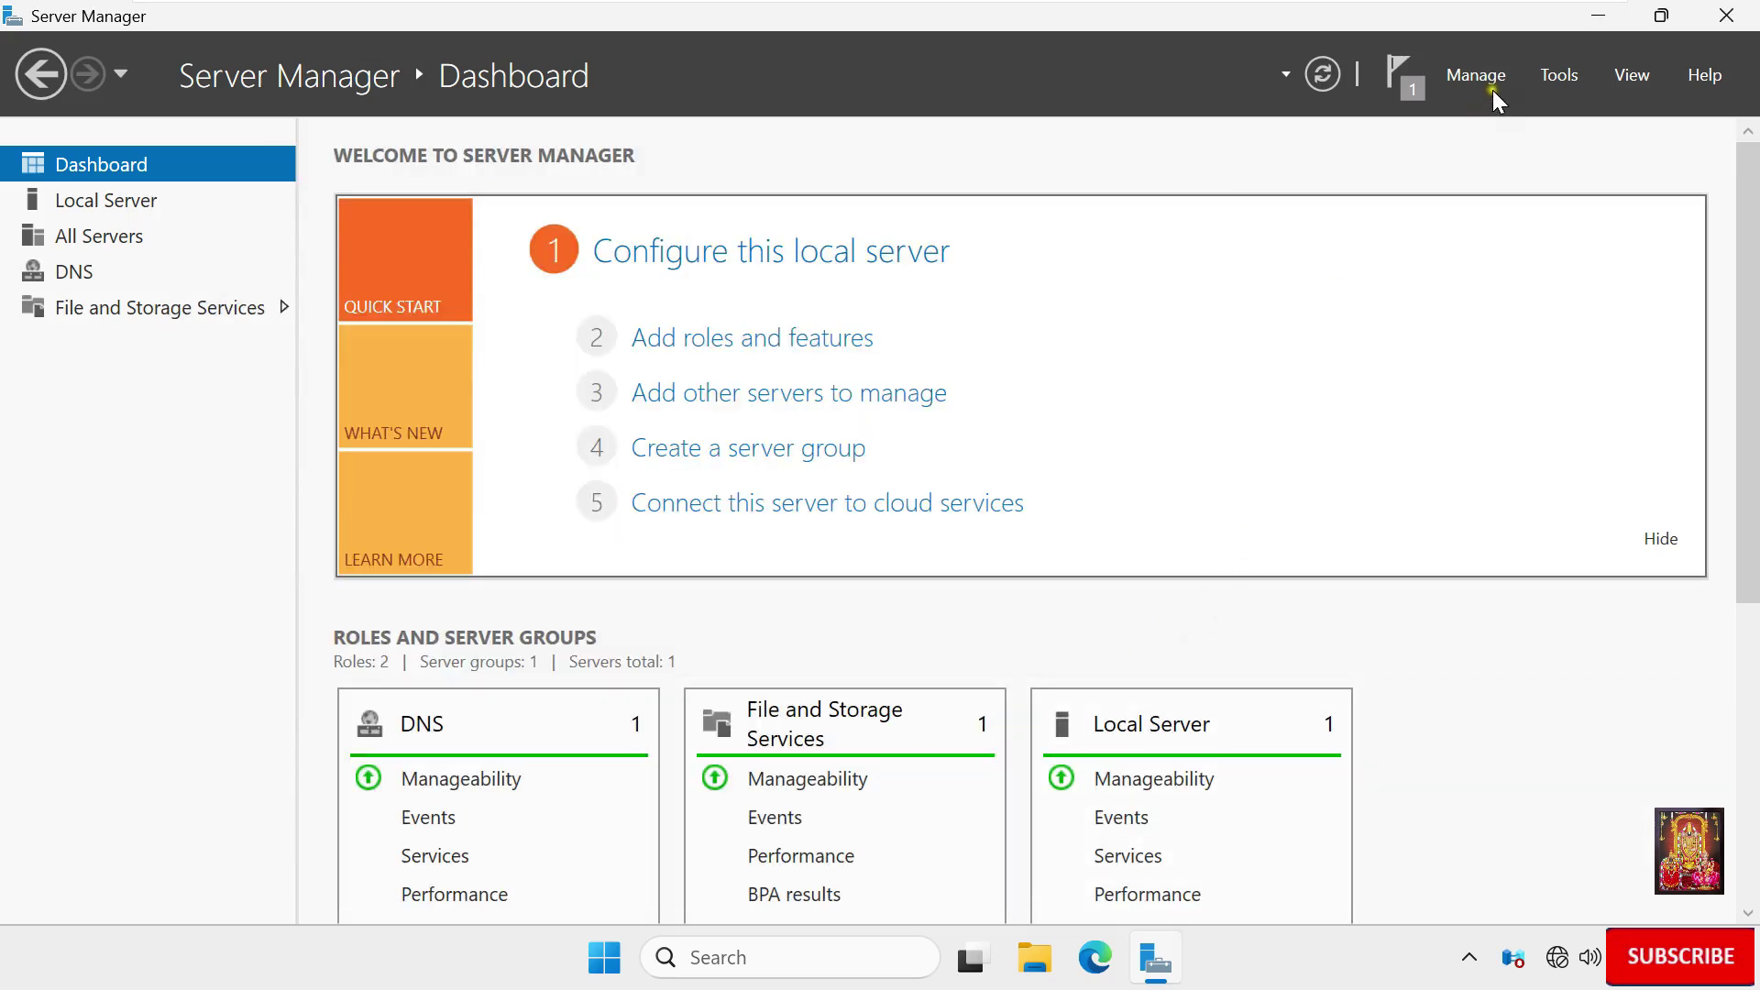
Launch DNS Manager from the Tools menu and maximize it.
left_click(1562, 78)
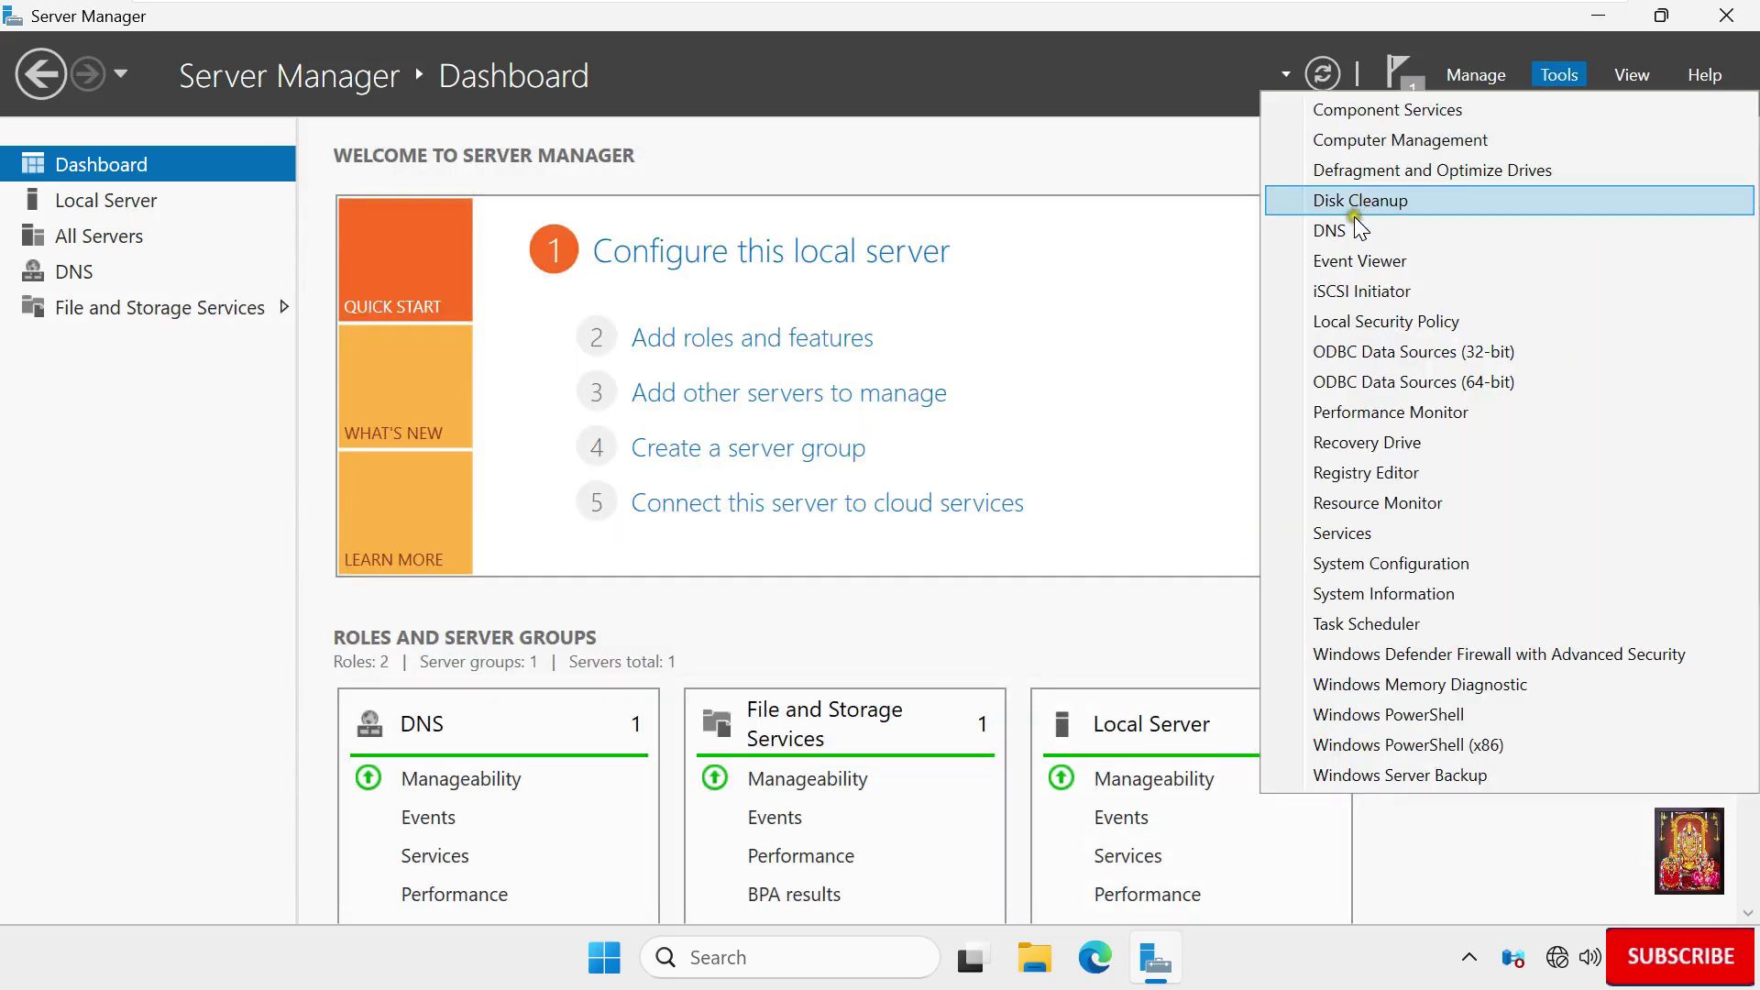
left_click(1337, 234)
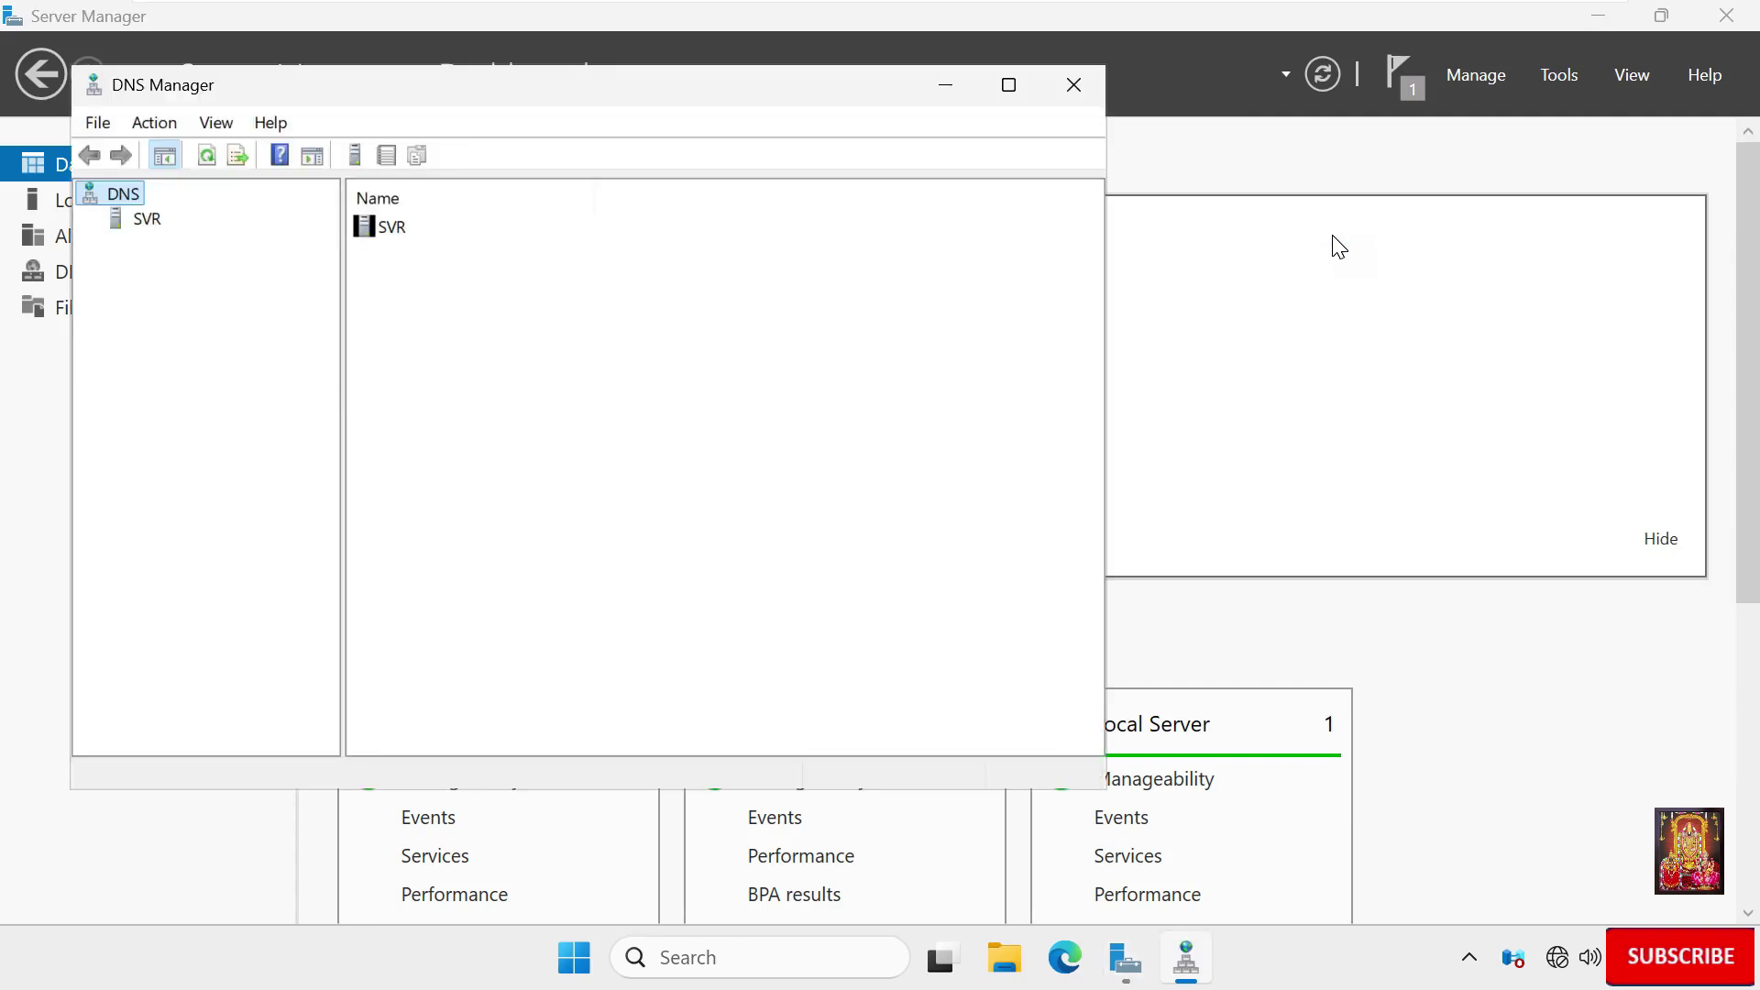
left_click(1010, 84)
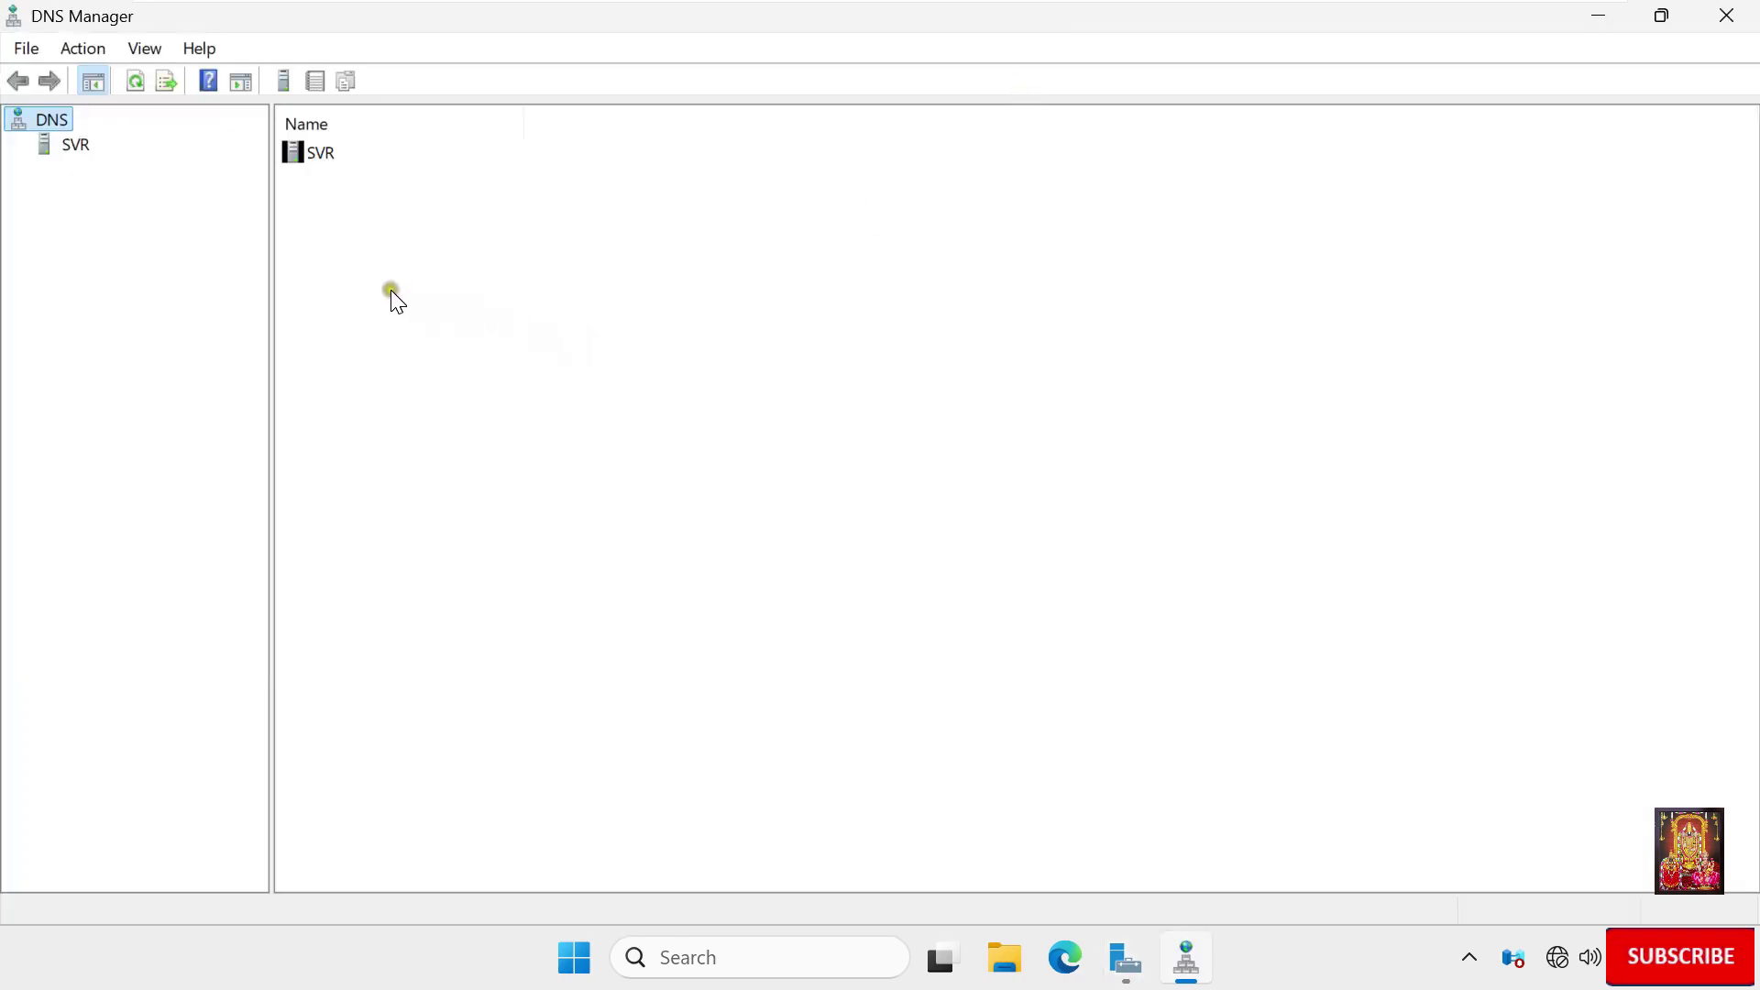
Expand SVR and check that its Forward and Reverse Lookup Zones folders are empty.
left_click(59, 152)
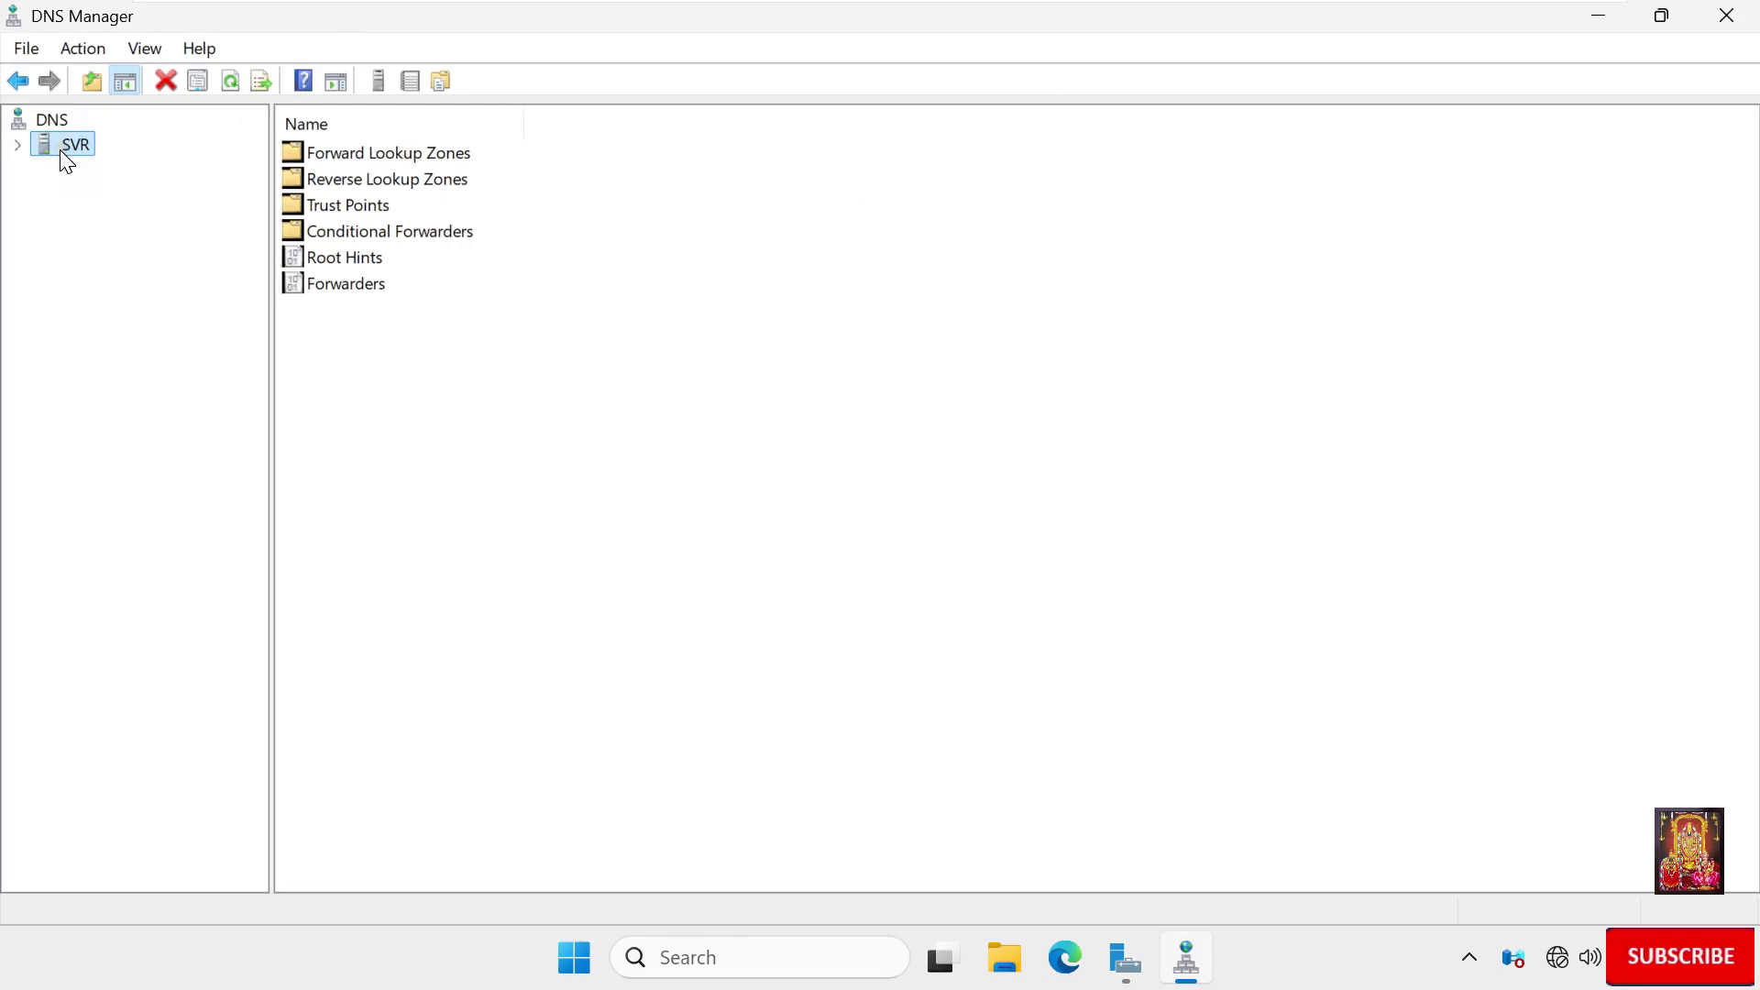
left_click(18, 145)
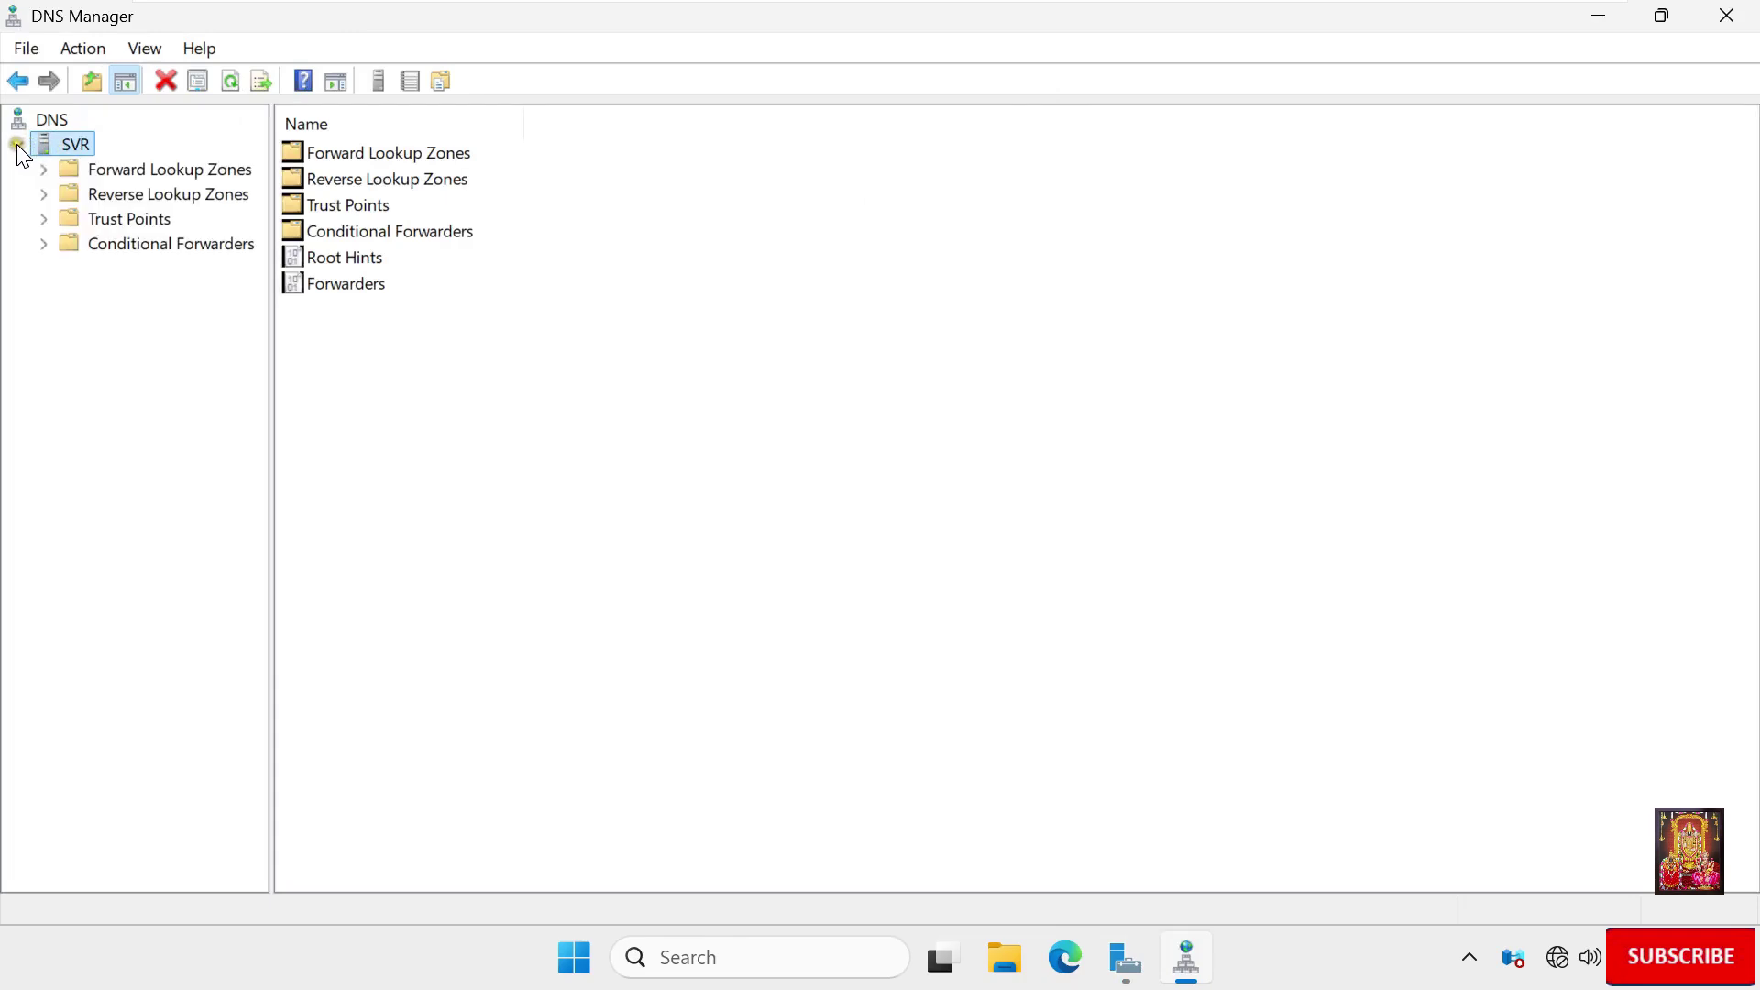
left_click(136, 169)
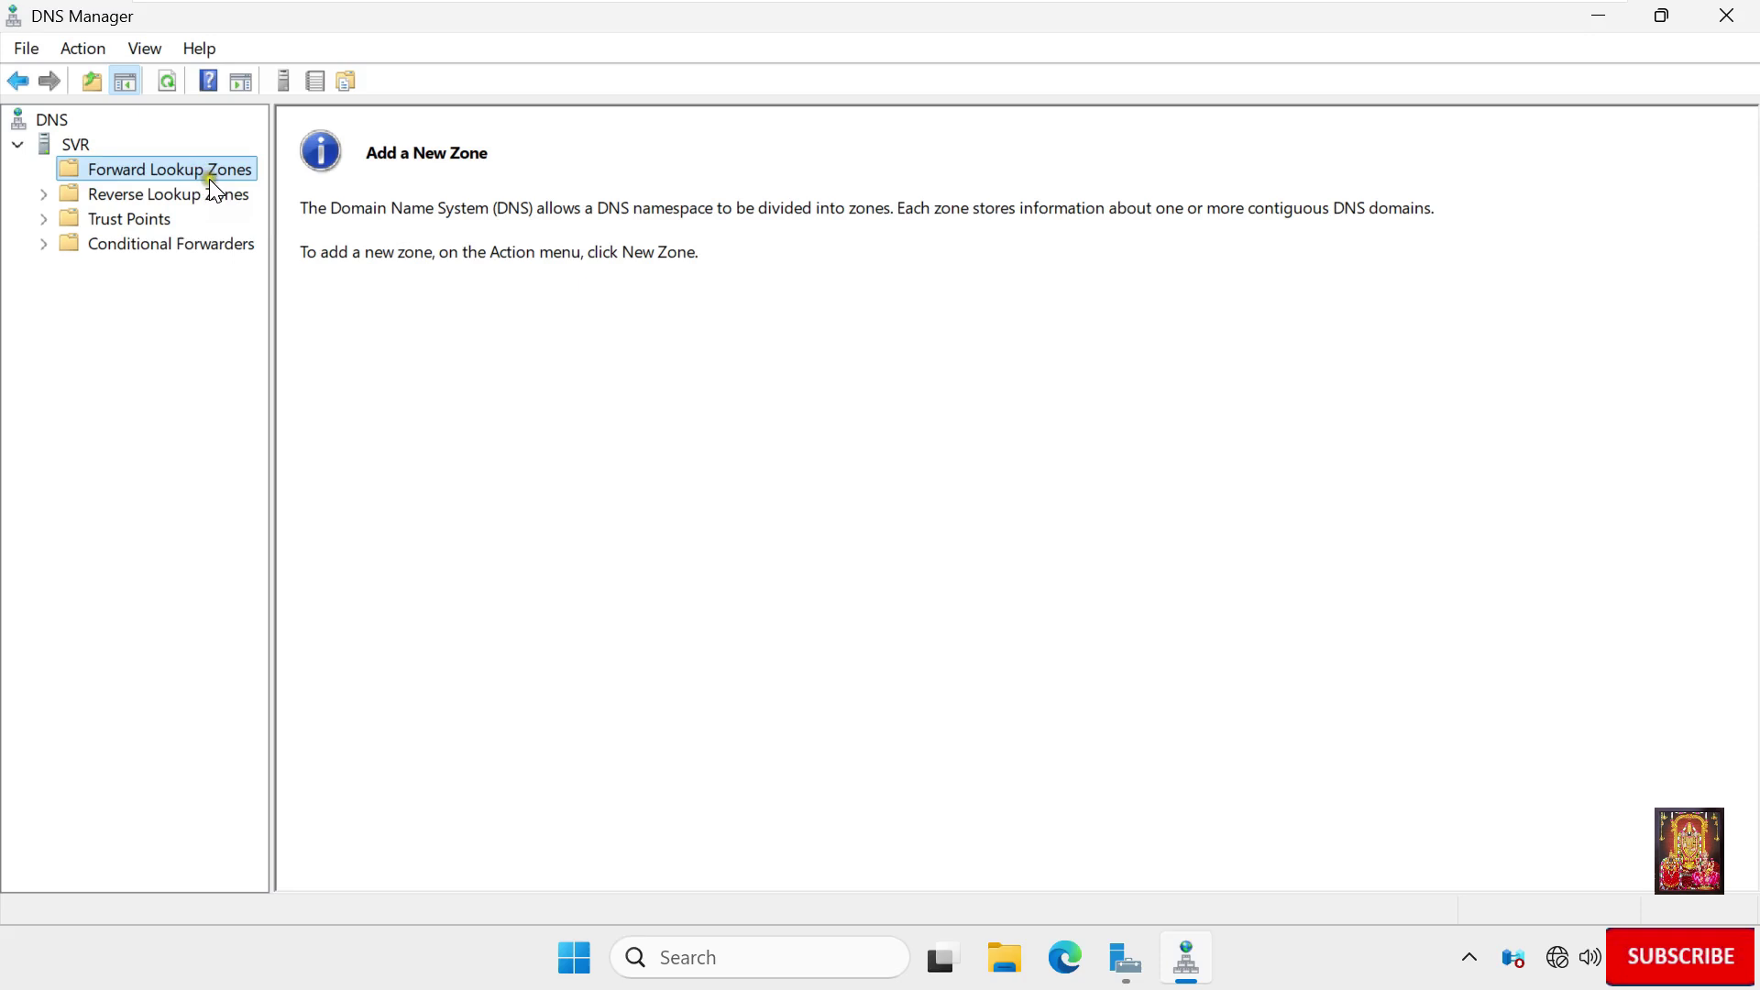
left_click(165, 195)
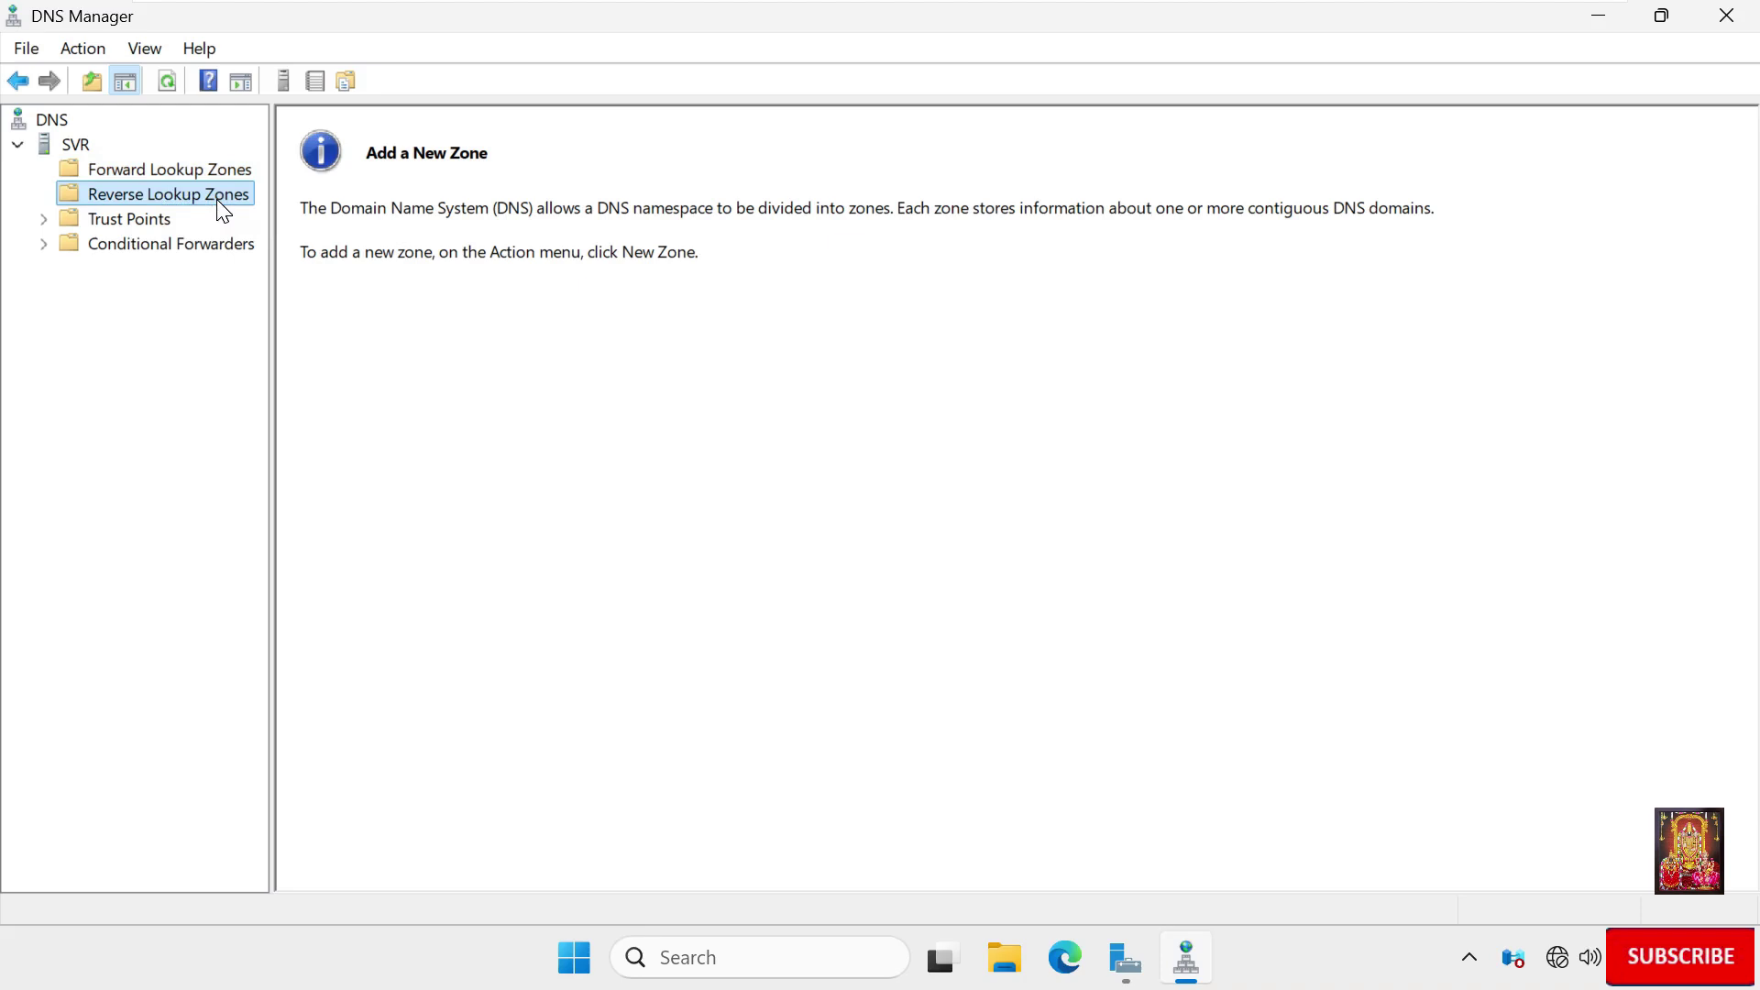
left_click(200, 169)
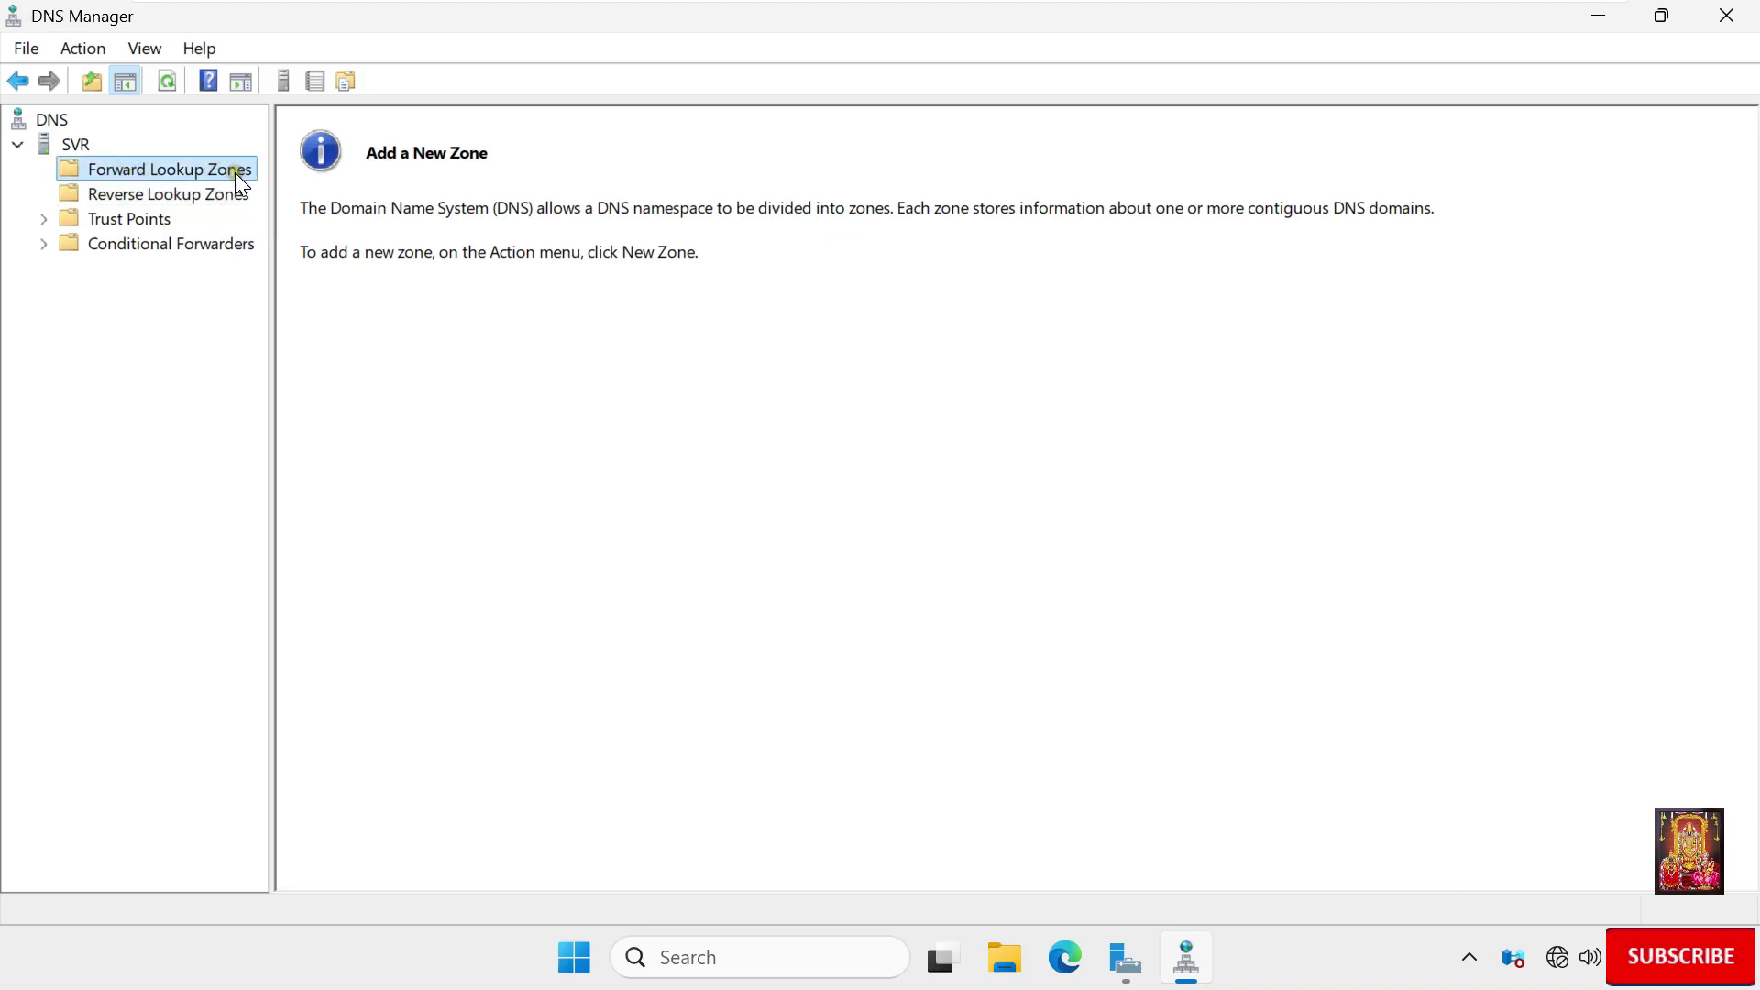
Start a new primary forward lookup zone named stb.local.
right_click(235, 172)
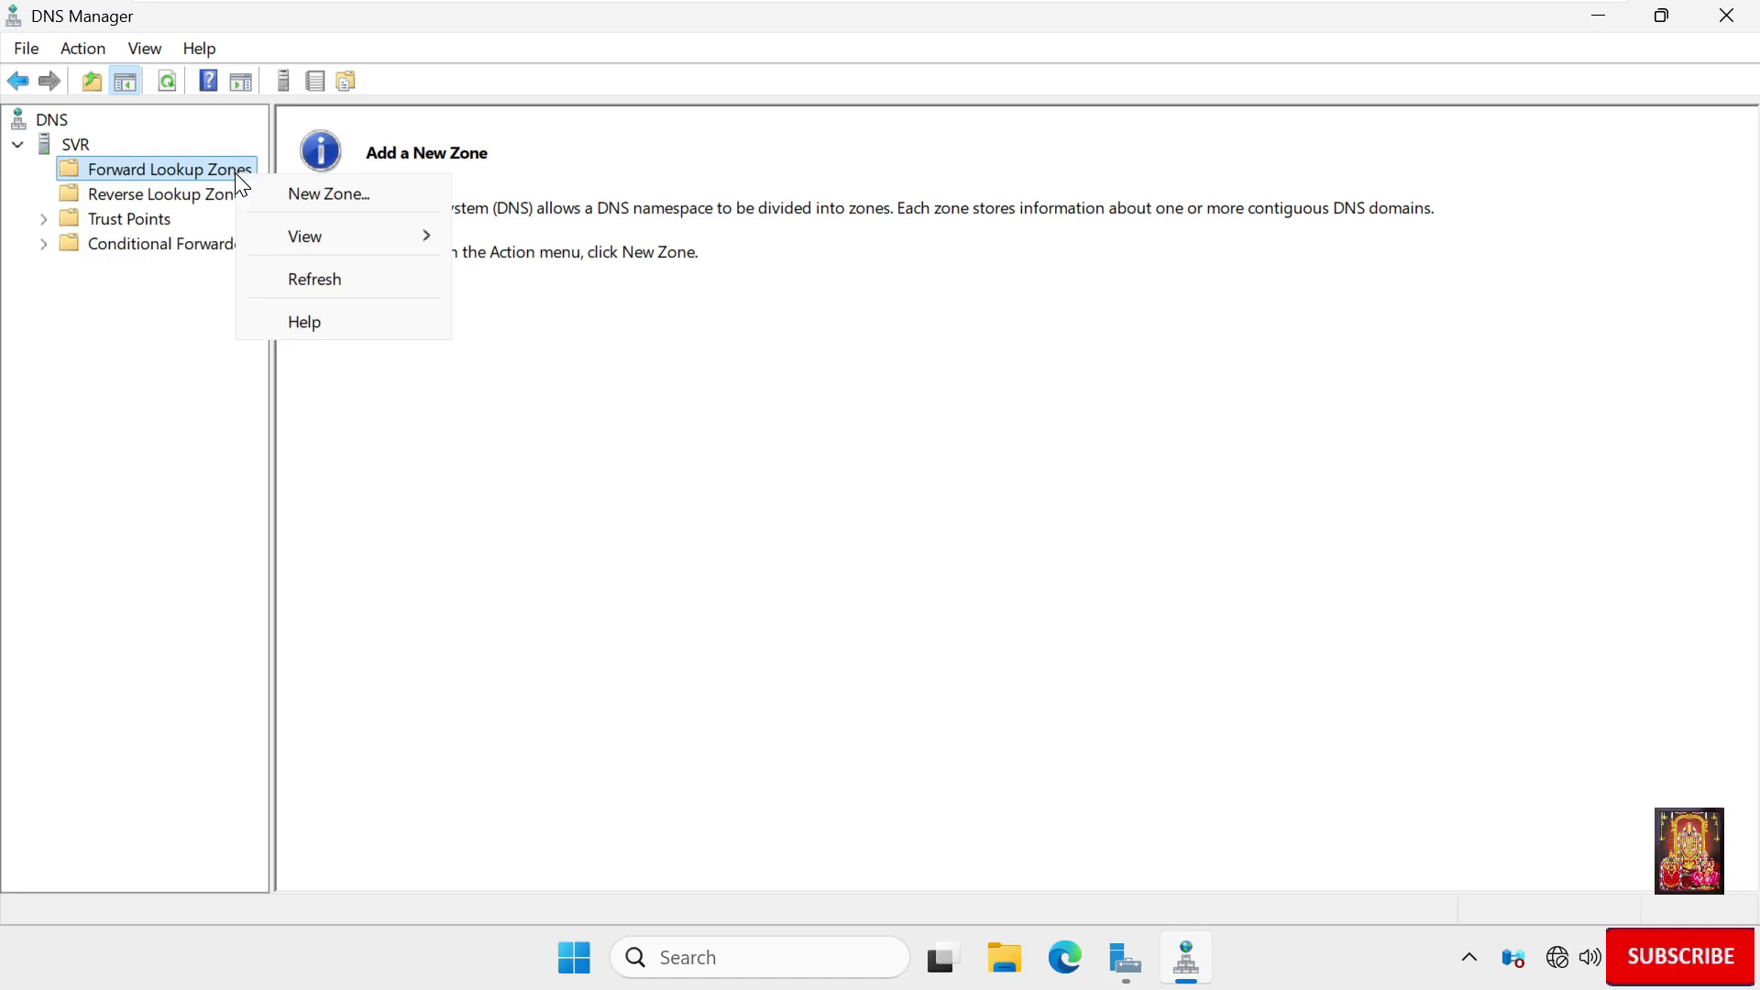
left_click(312, 195)
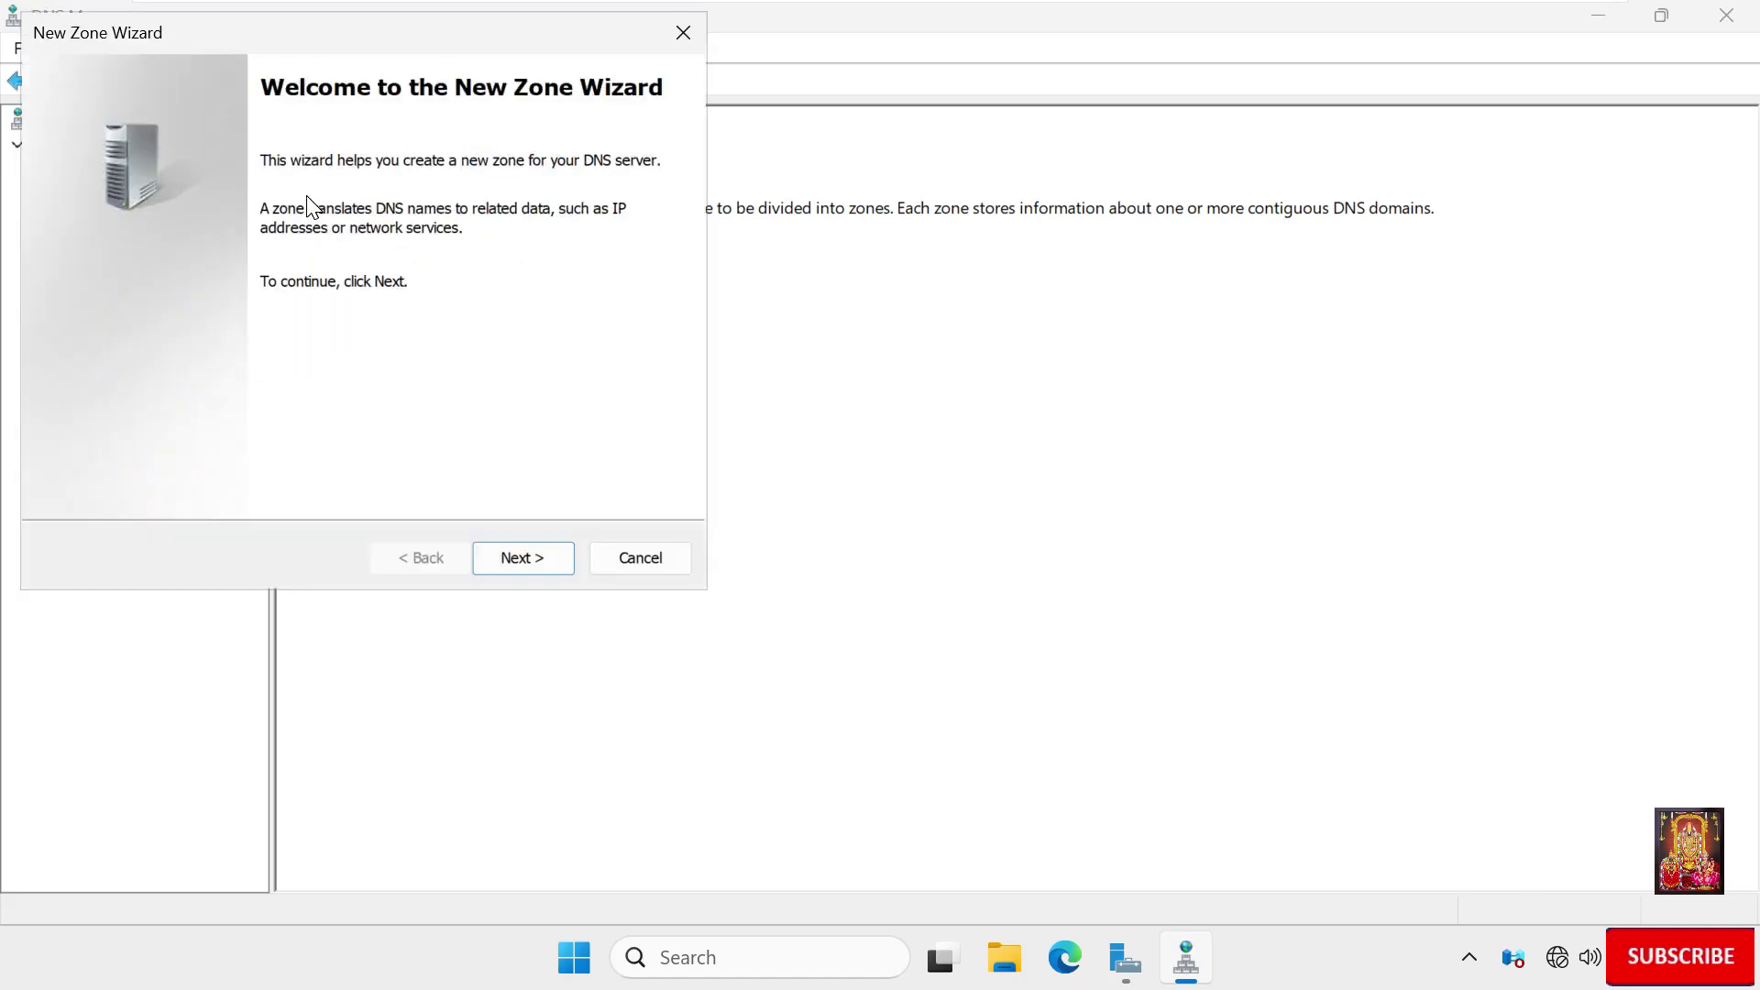
left_click(500, 498)
left_click(527, 557)
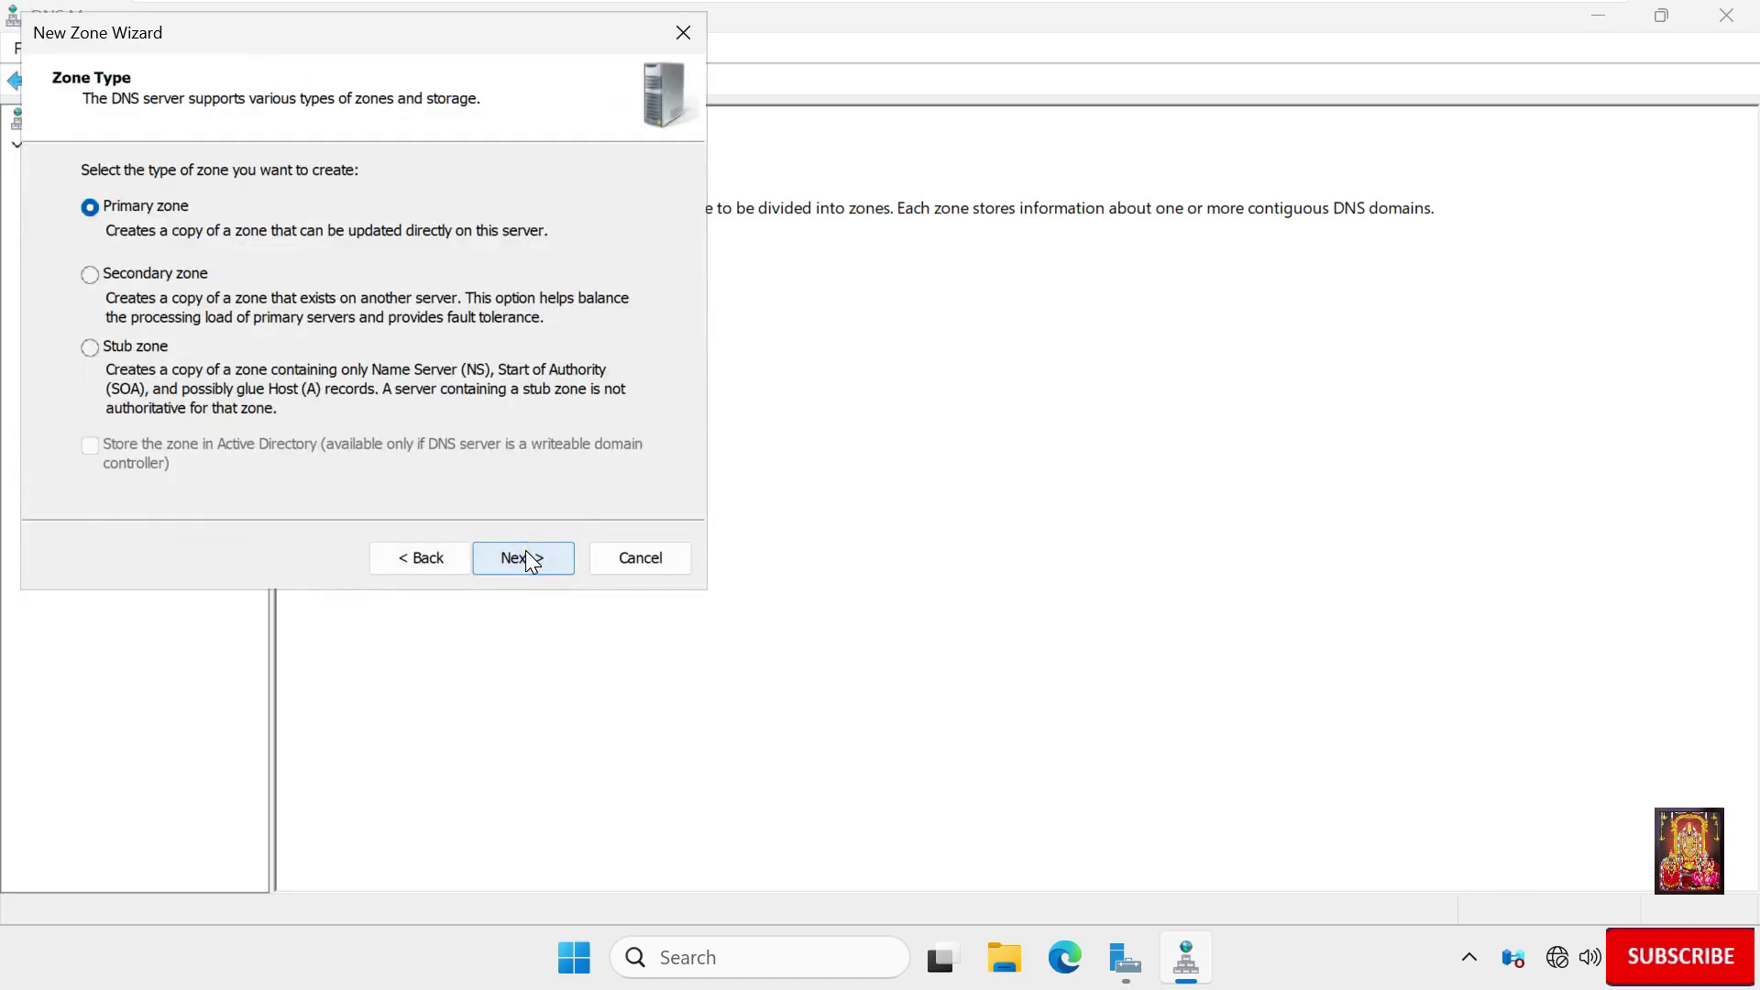
left_click(462, 510)
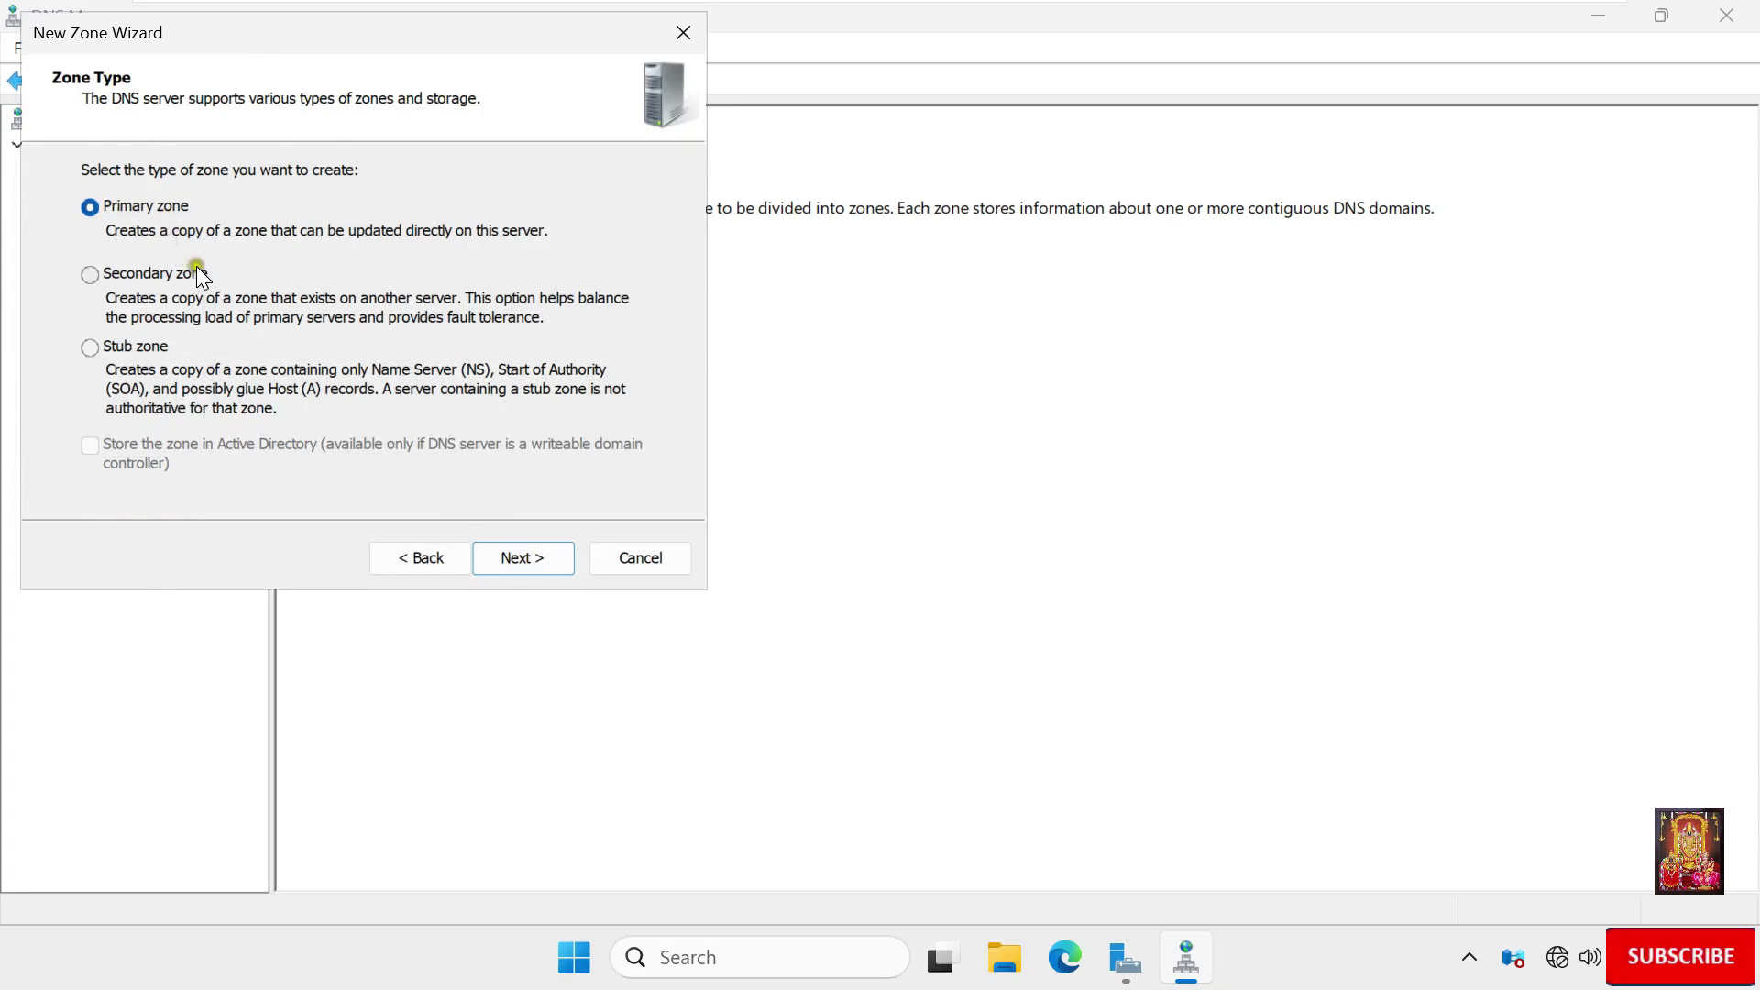
left_click(532, 558)
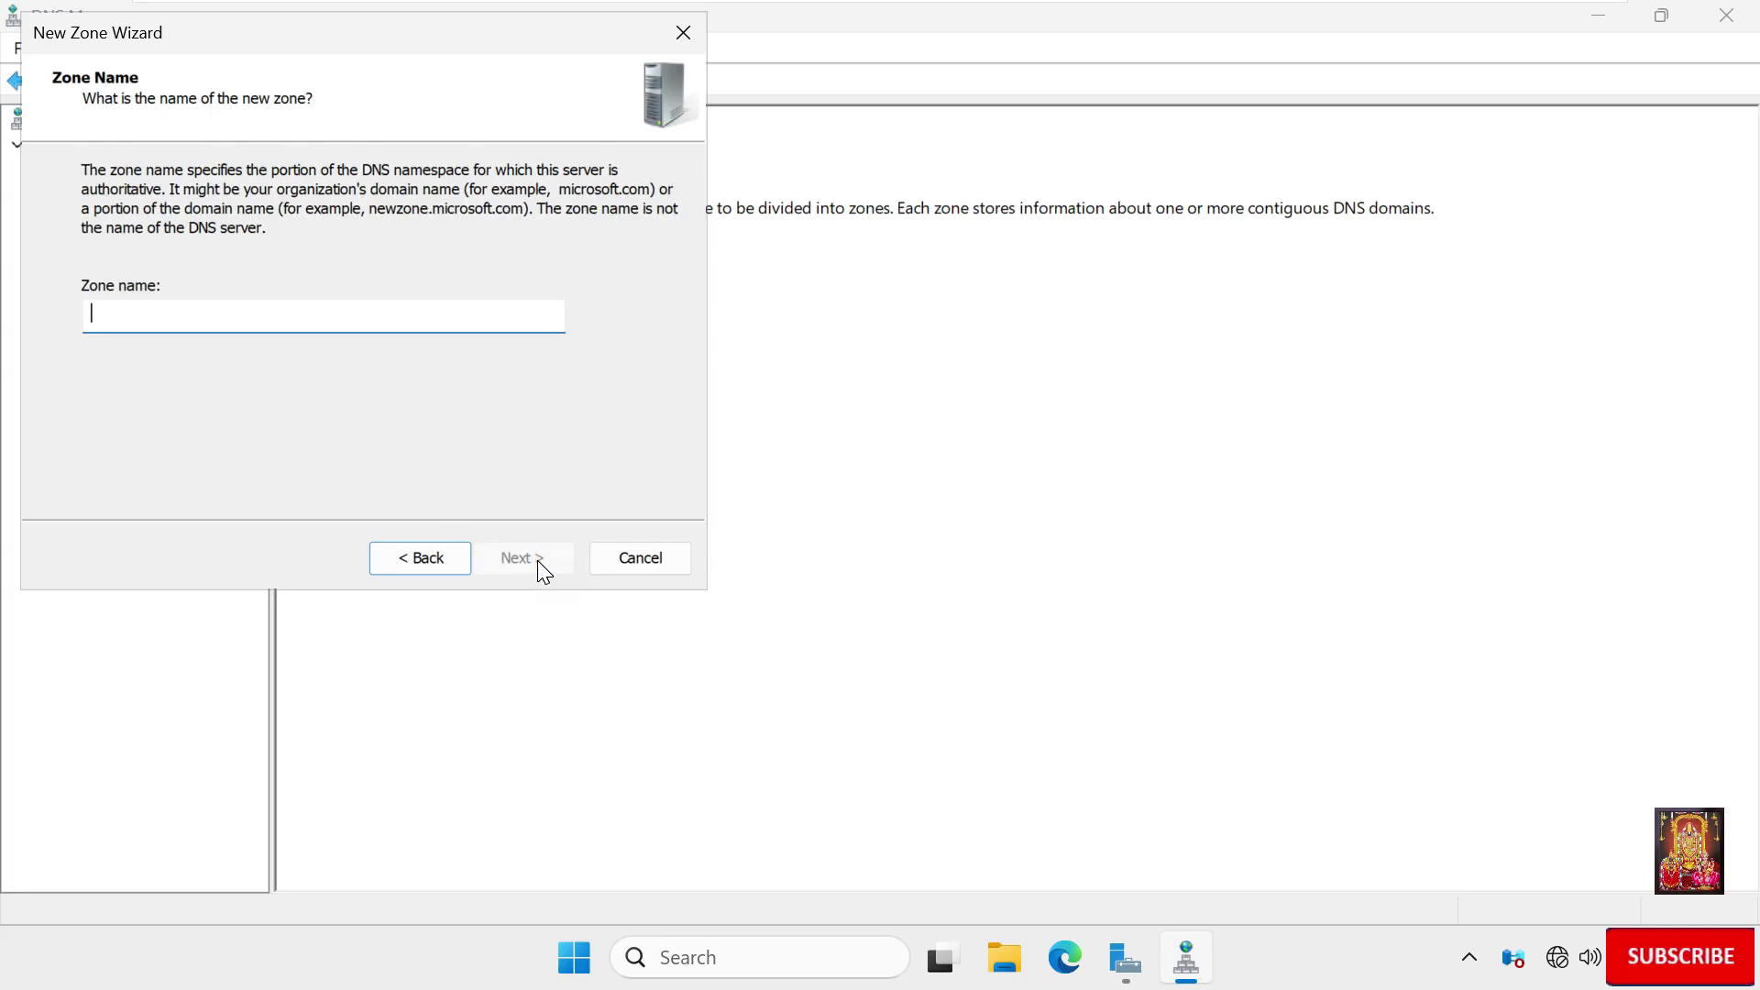
type("stb")
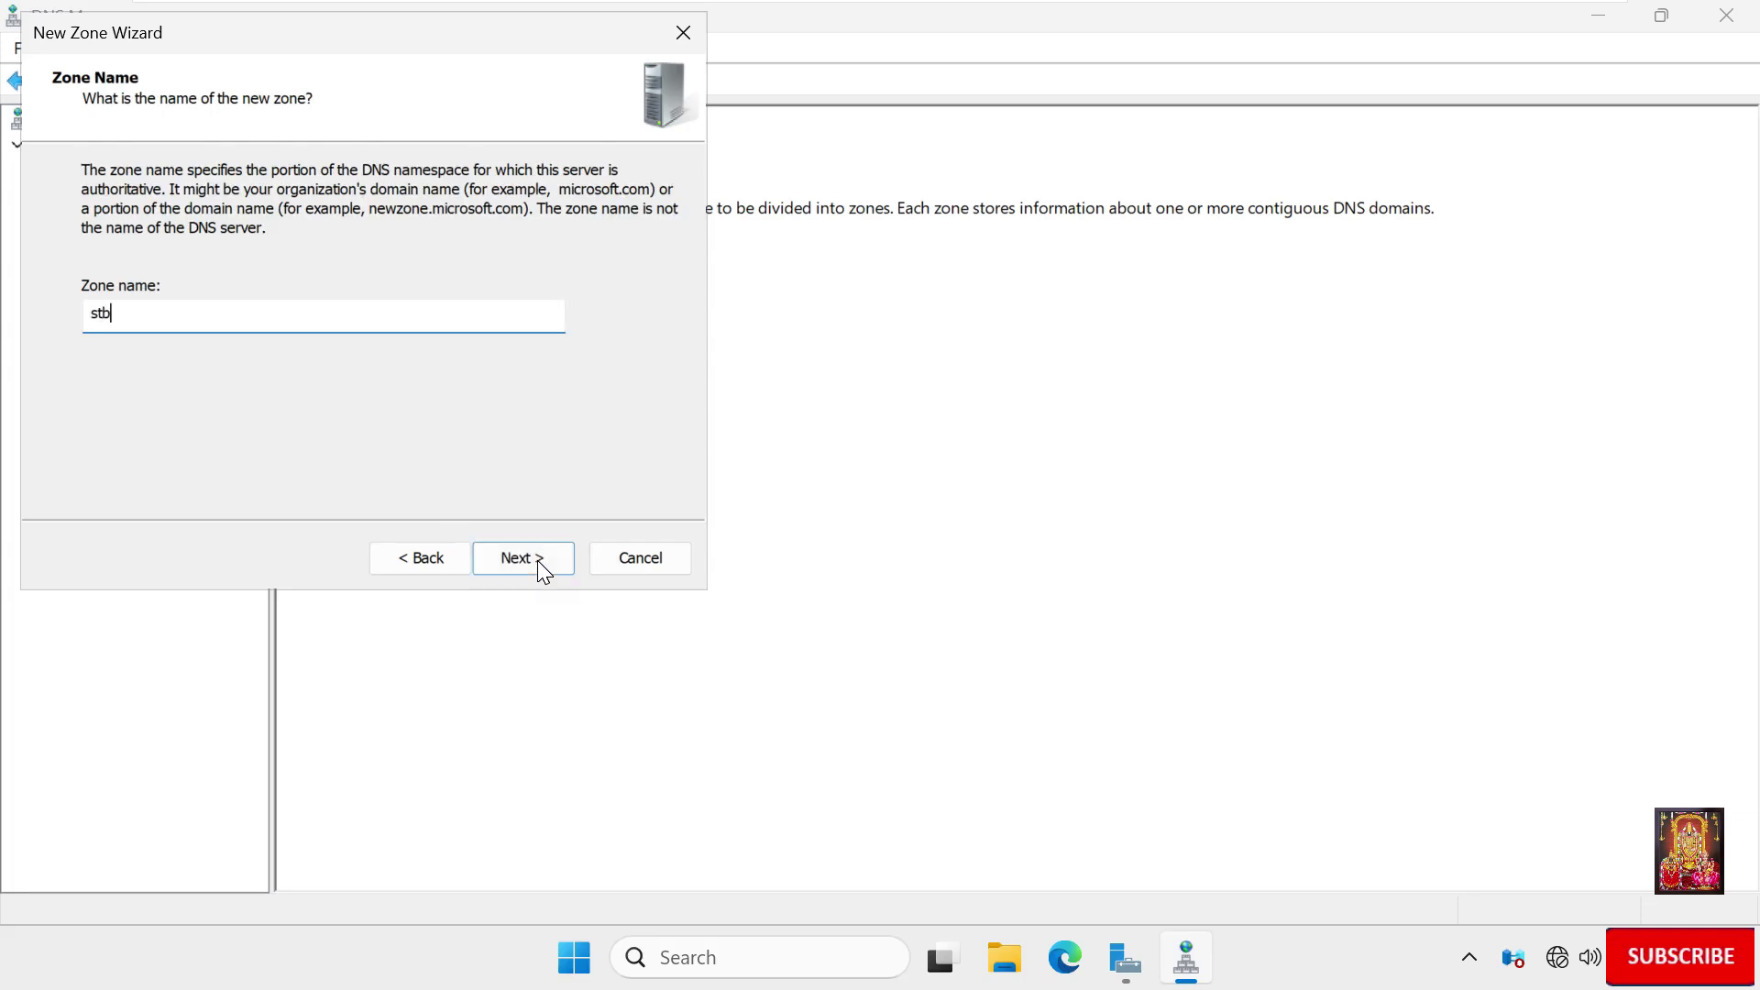
type(".local")
left_click(528, 558)
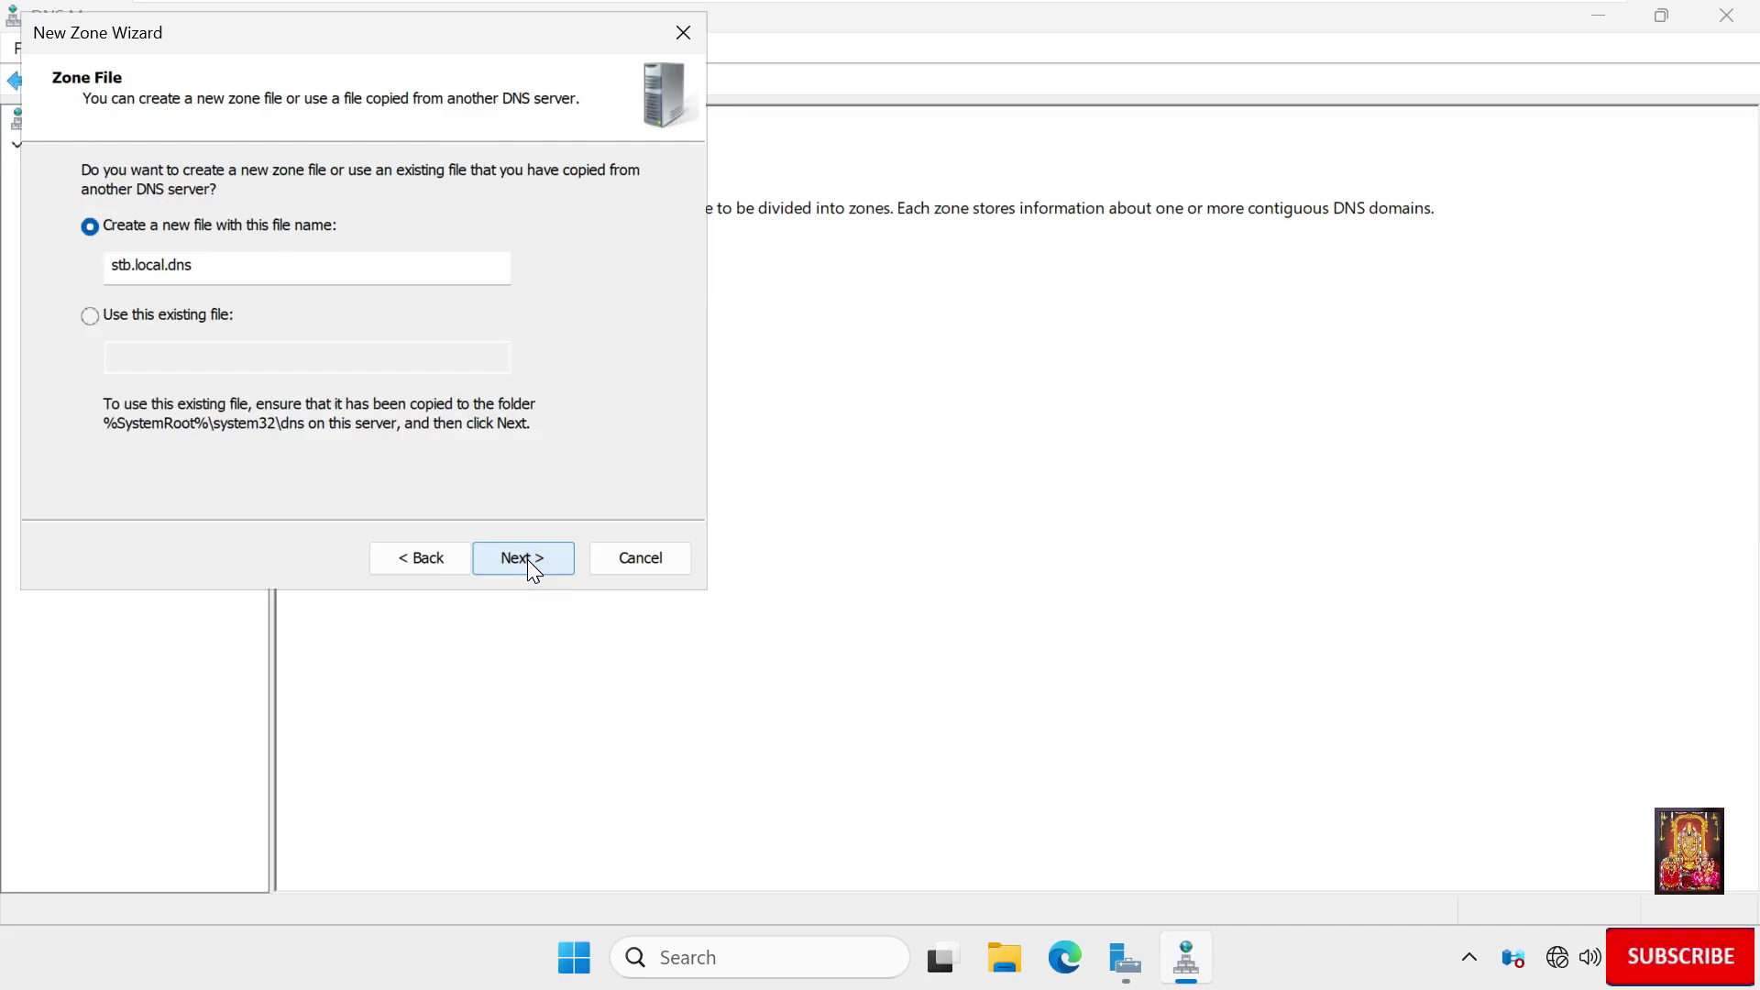
Keep the stb.local.dns zone file, allow nonsecure and secure dynamic updates, and finish.
left_click(528, 558)
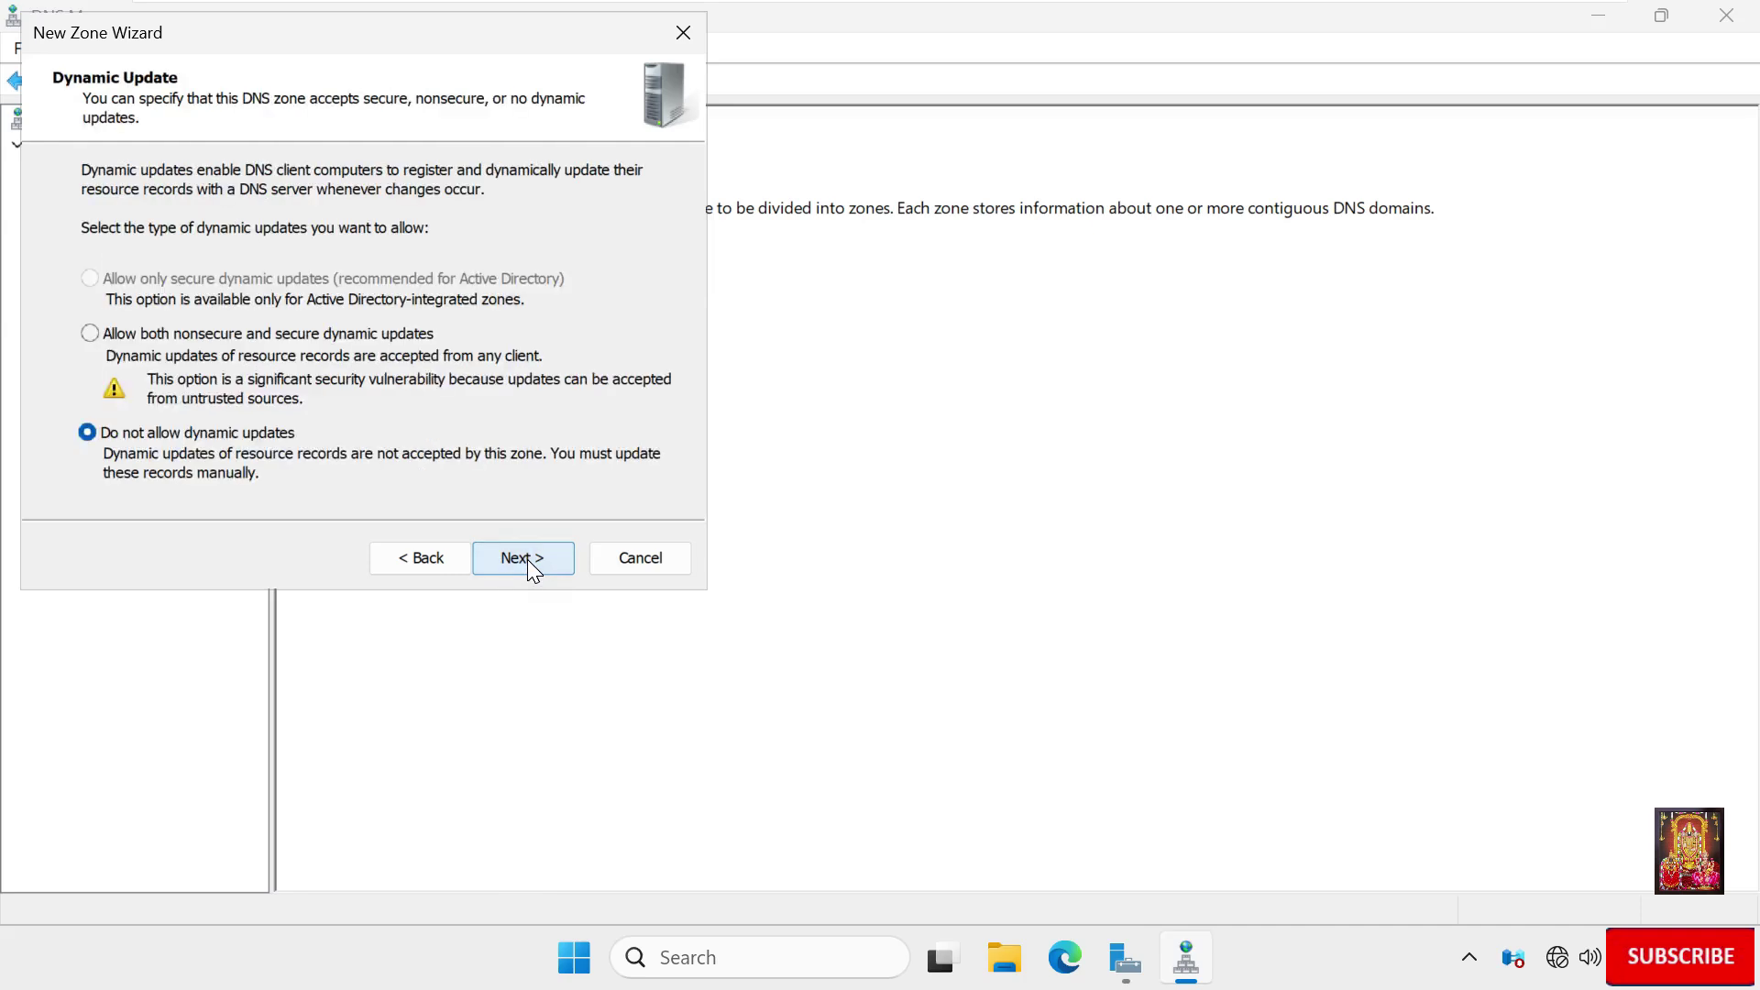
left_click(92, 333)
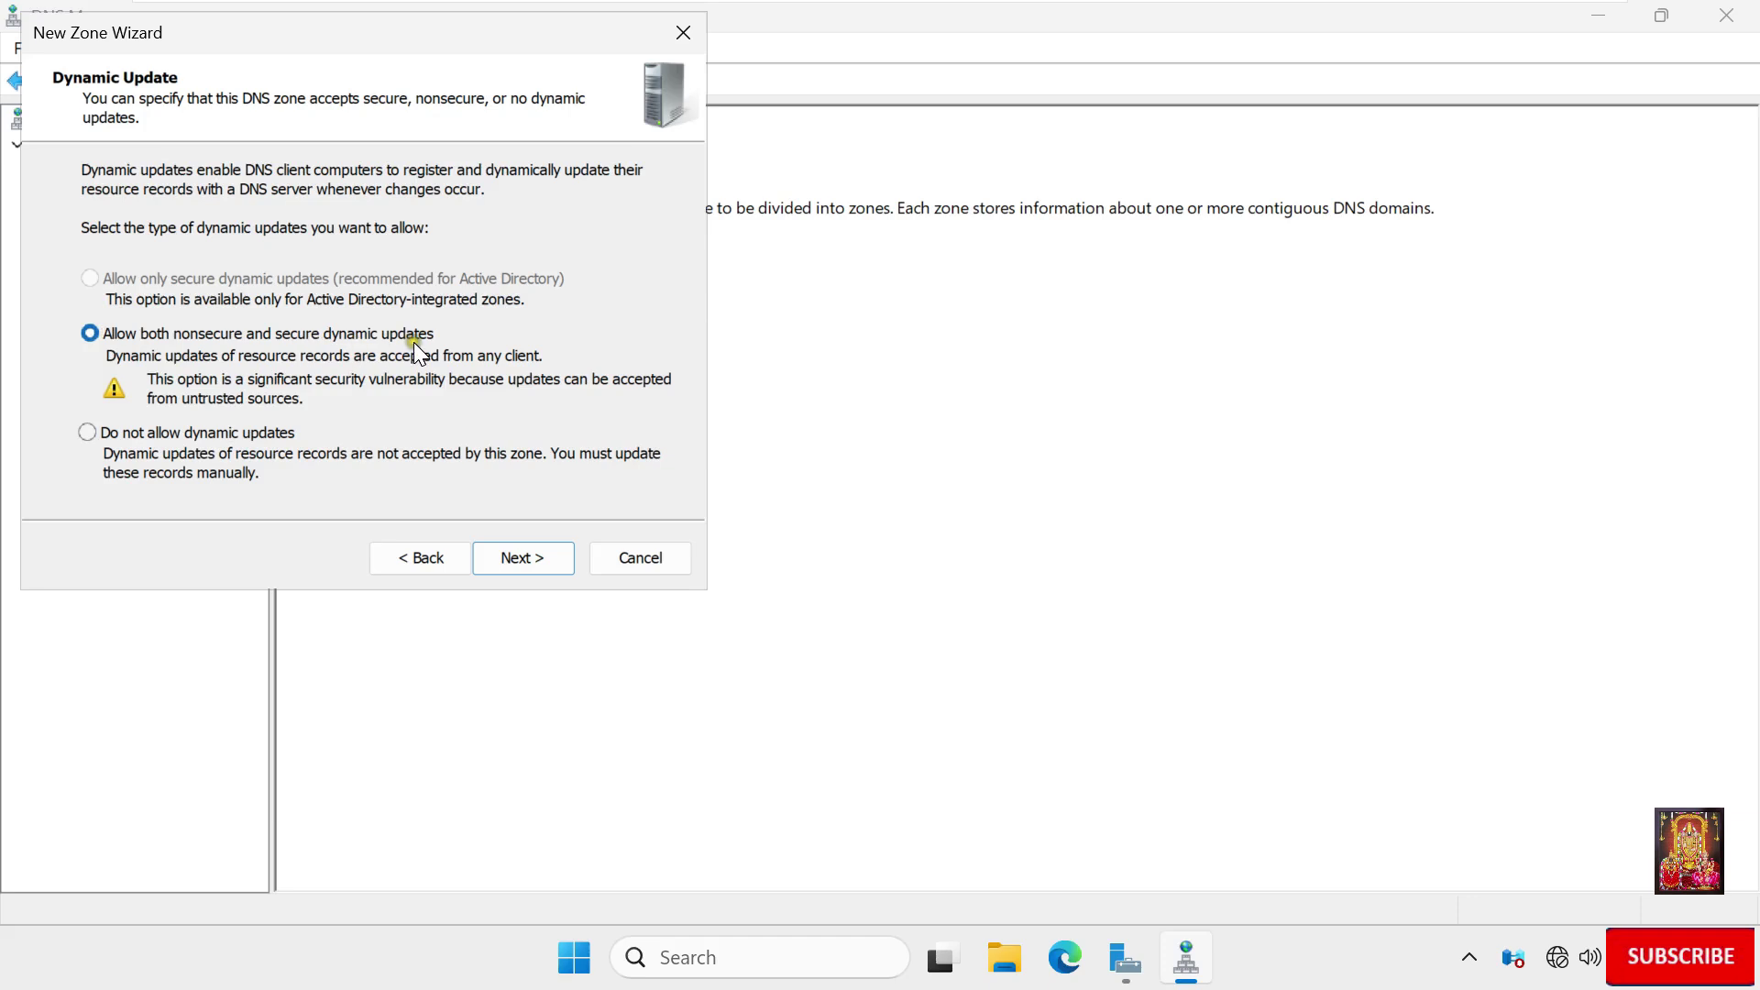
left_click(501, 550)
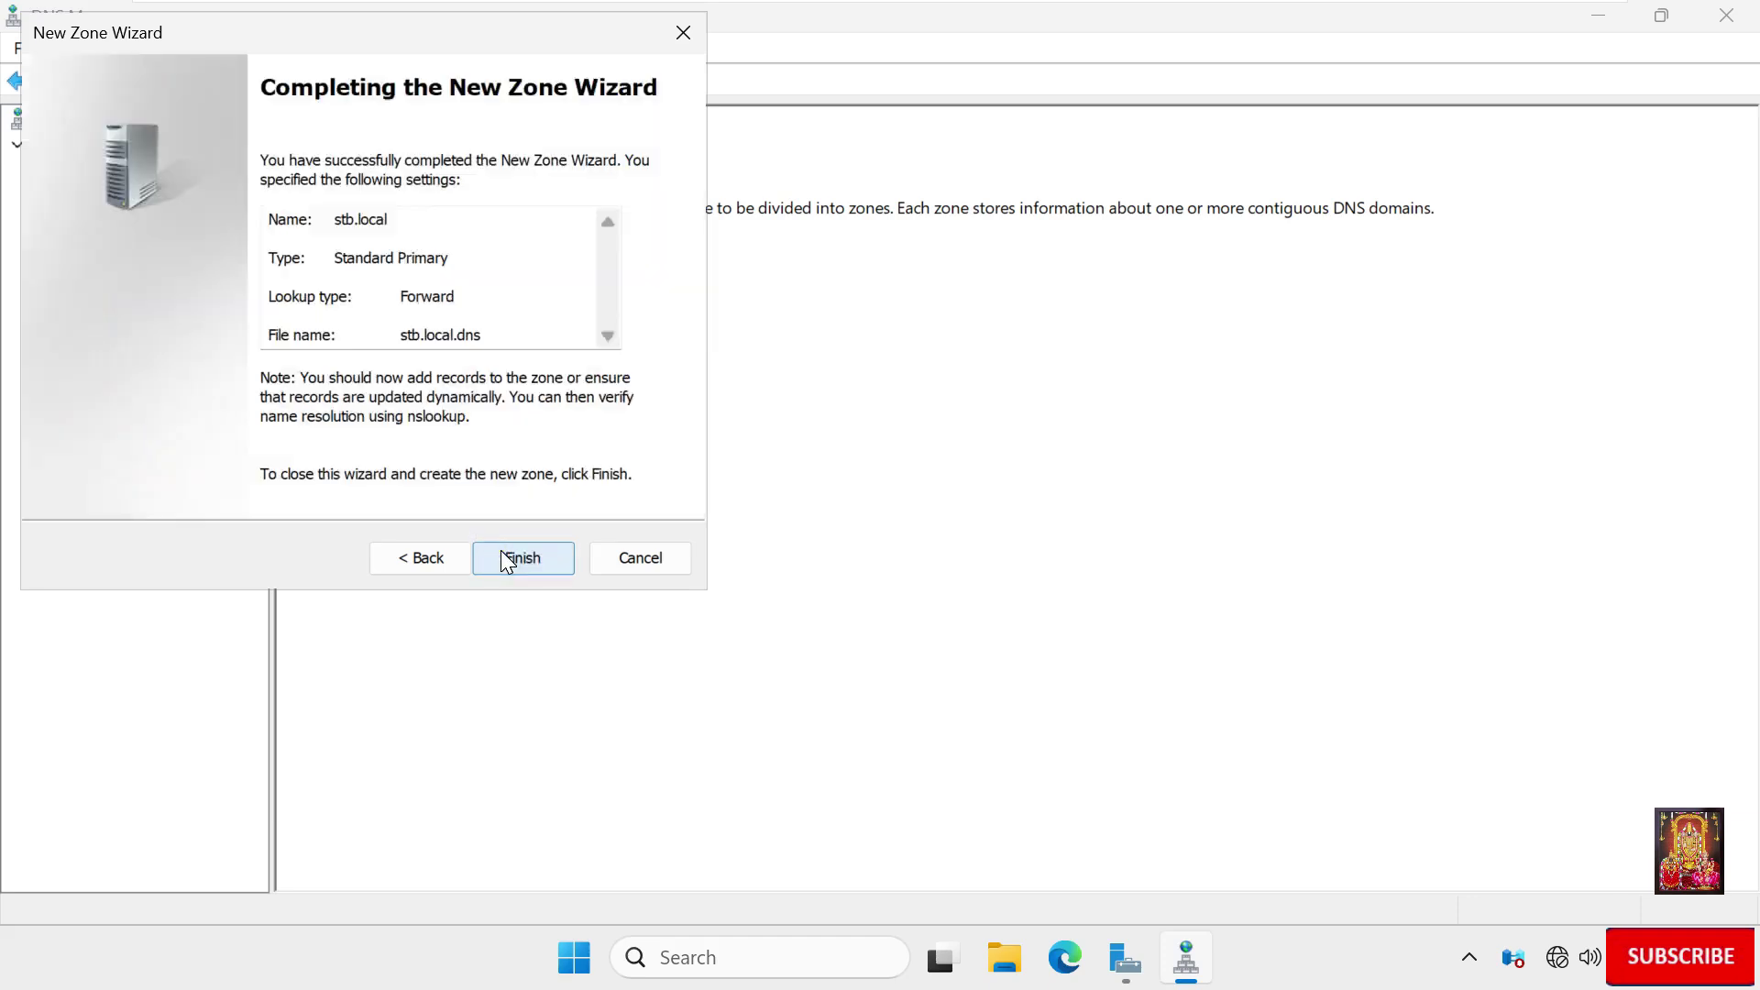
left_click(501, 550)
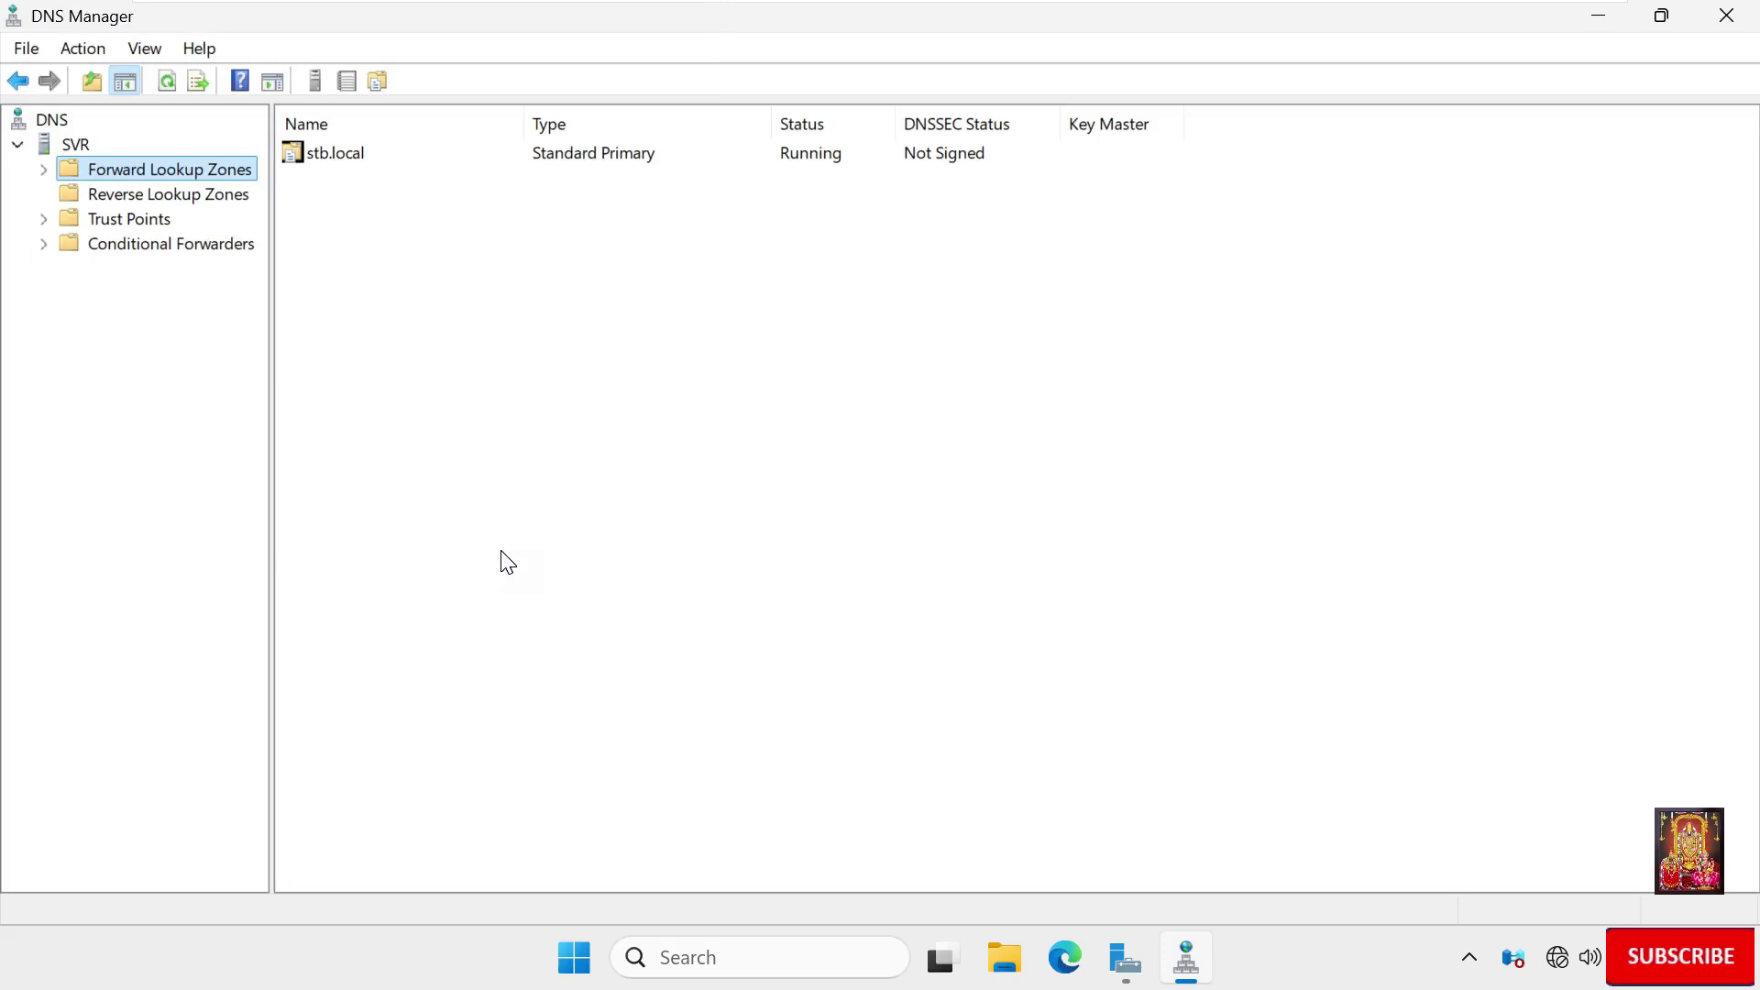
Start a new zone under Reverse Lookup Zones, keeping the Primary zone type.
left_click(188, 196)
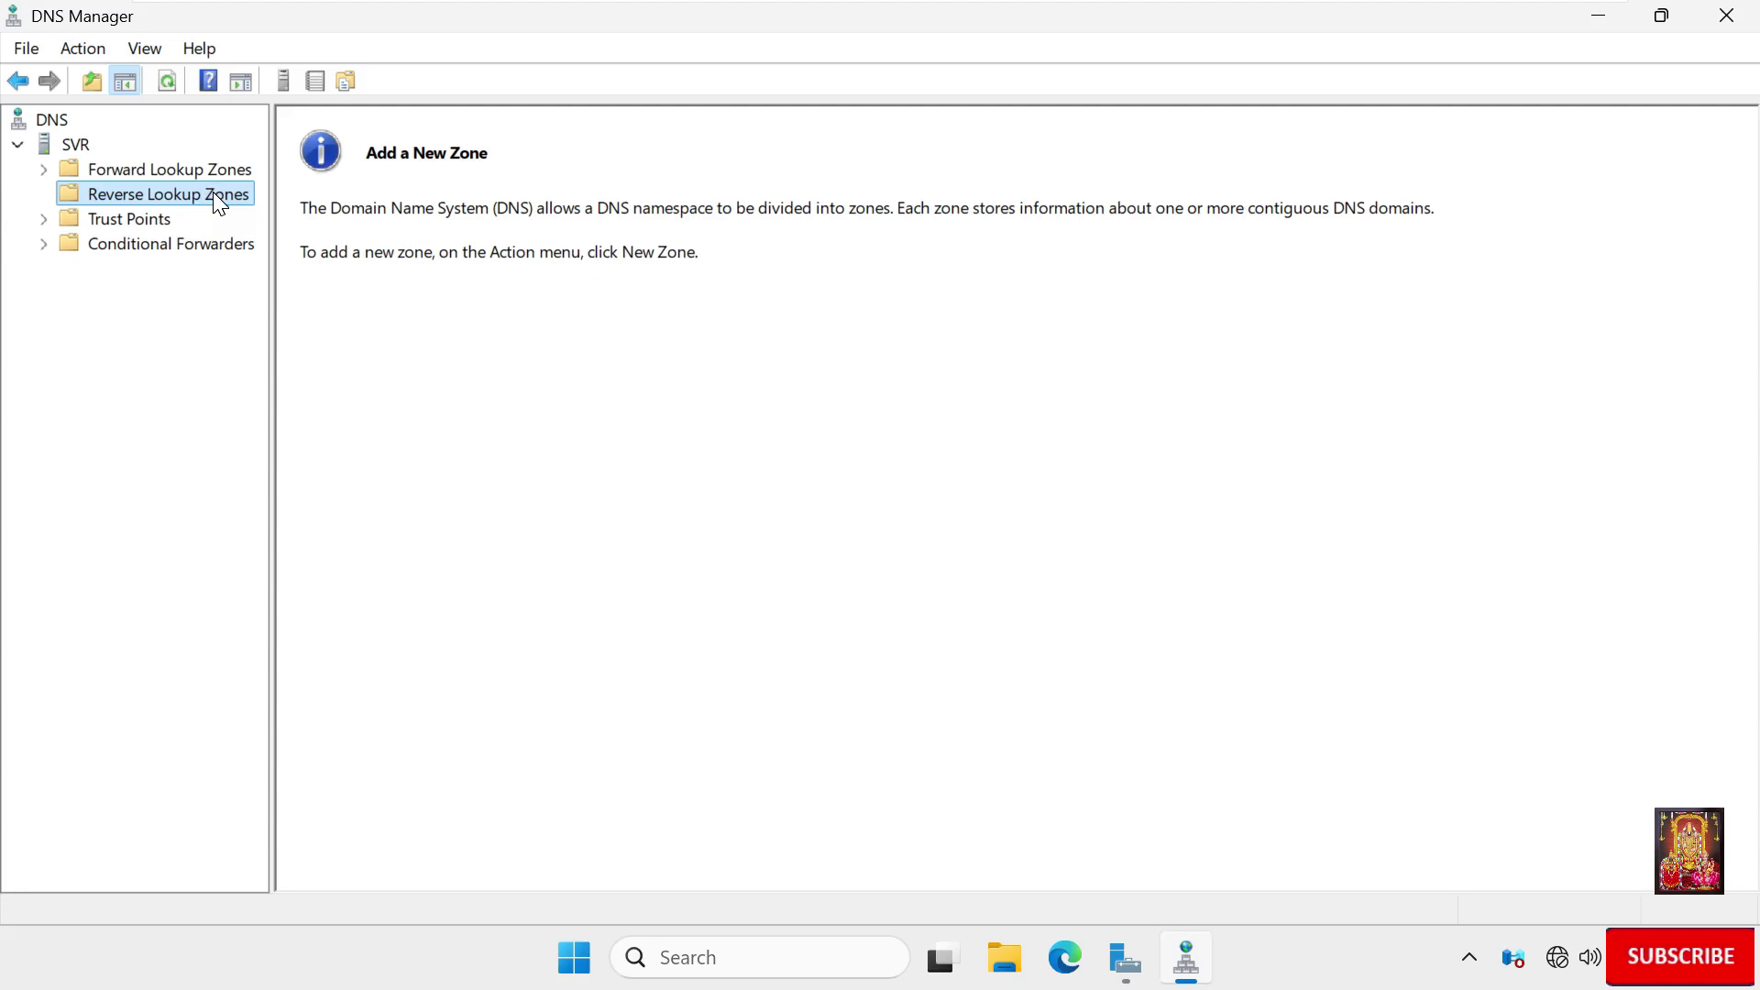
right_click(215, 193)
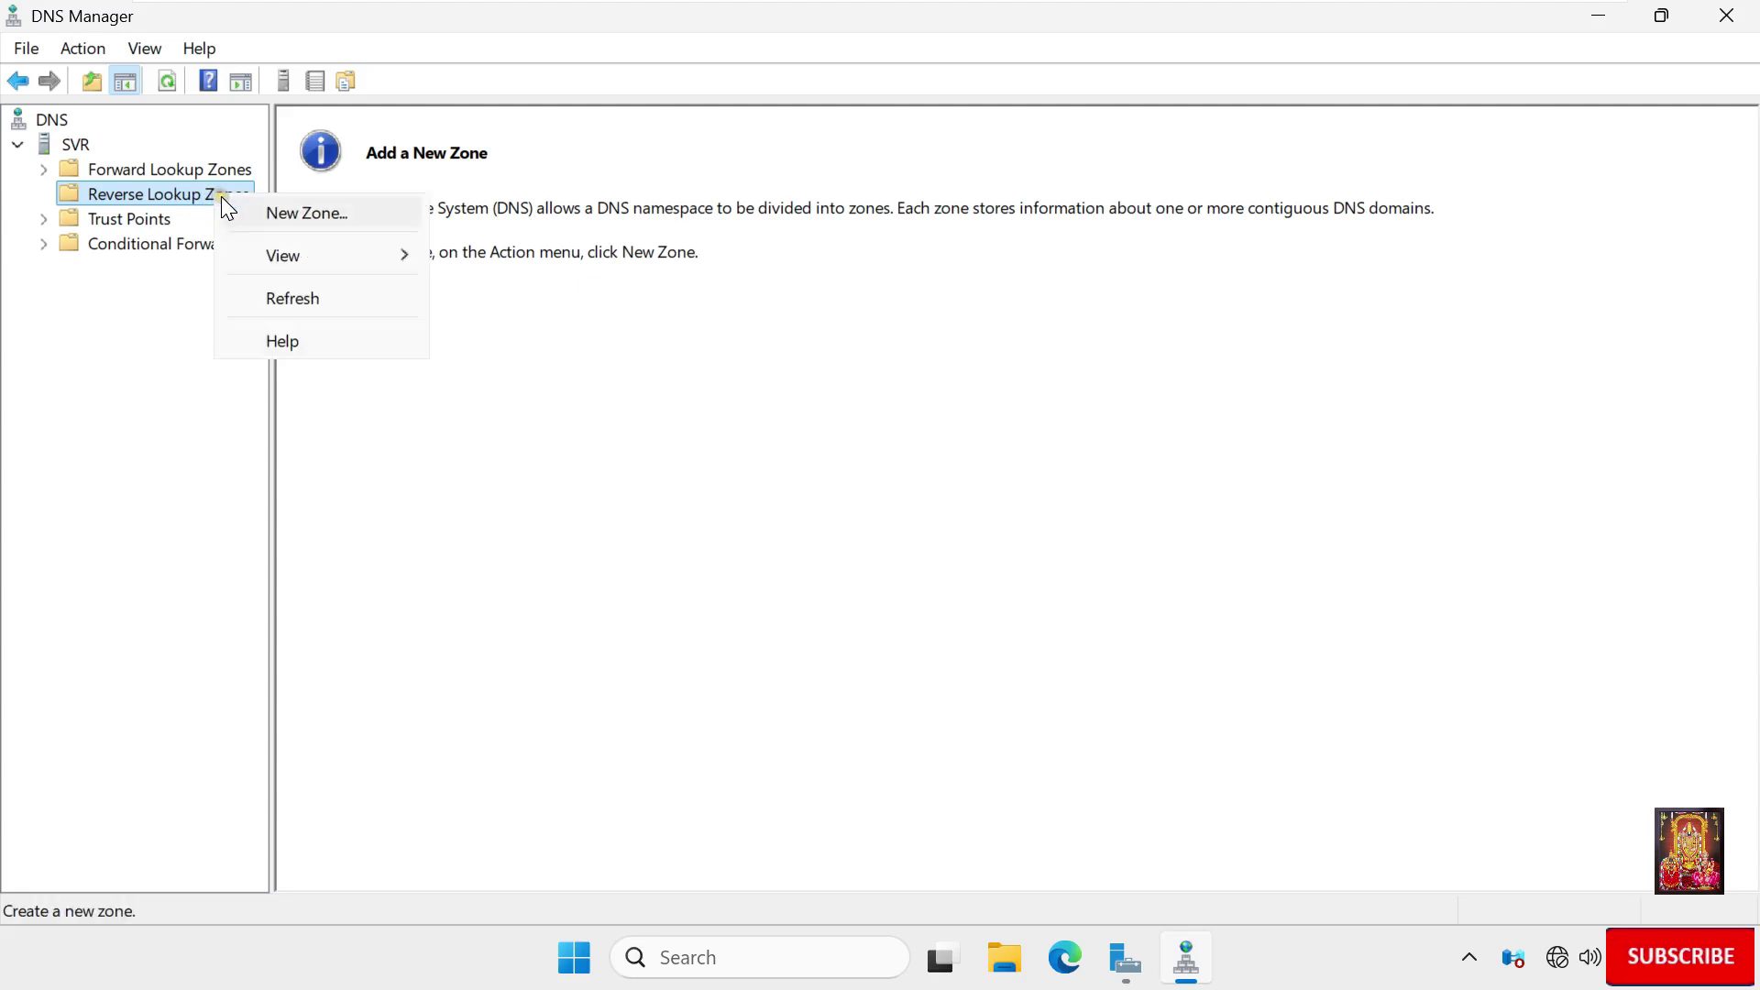
left_click(294, 223)
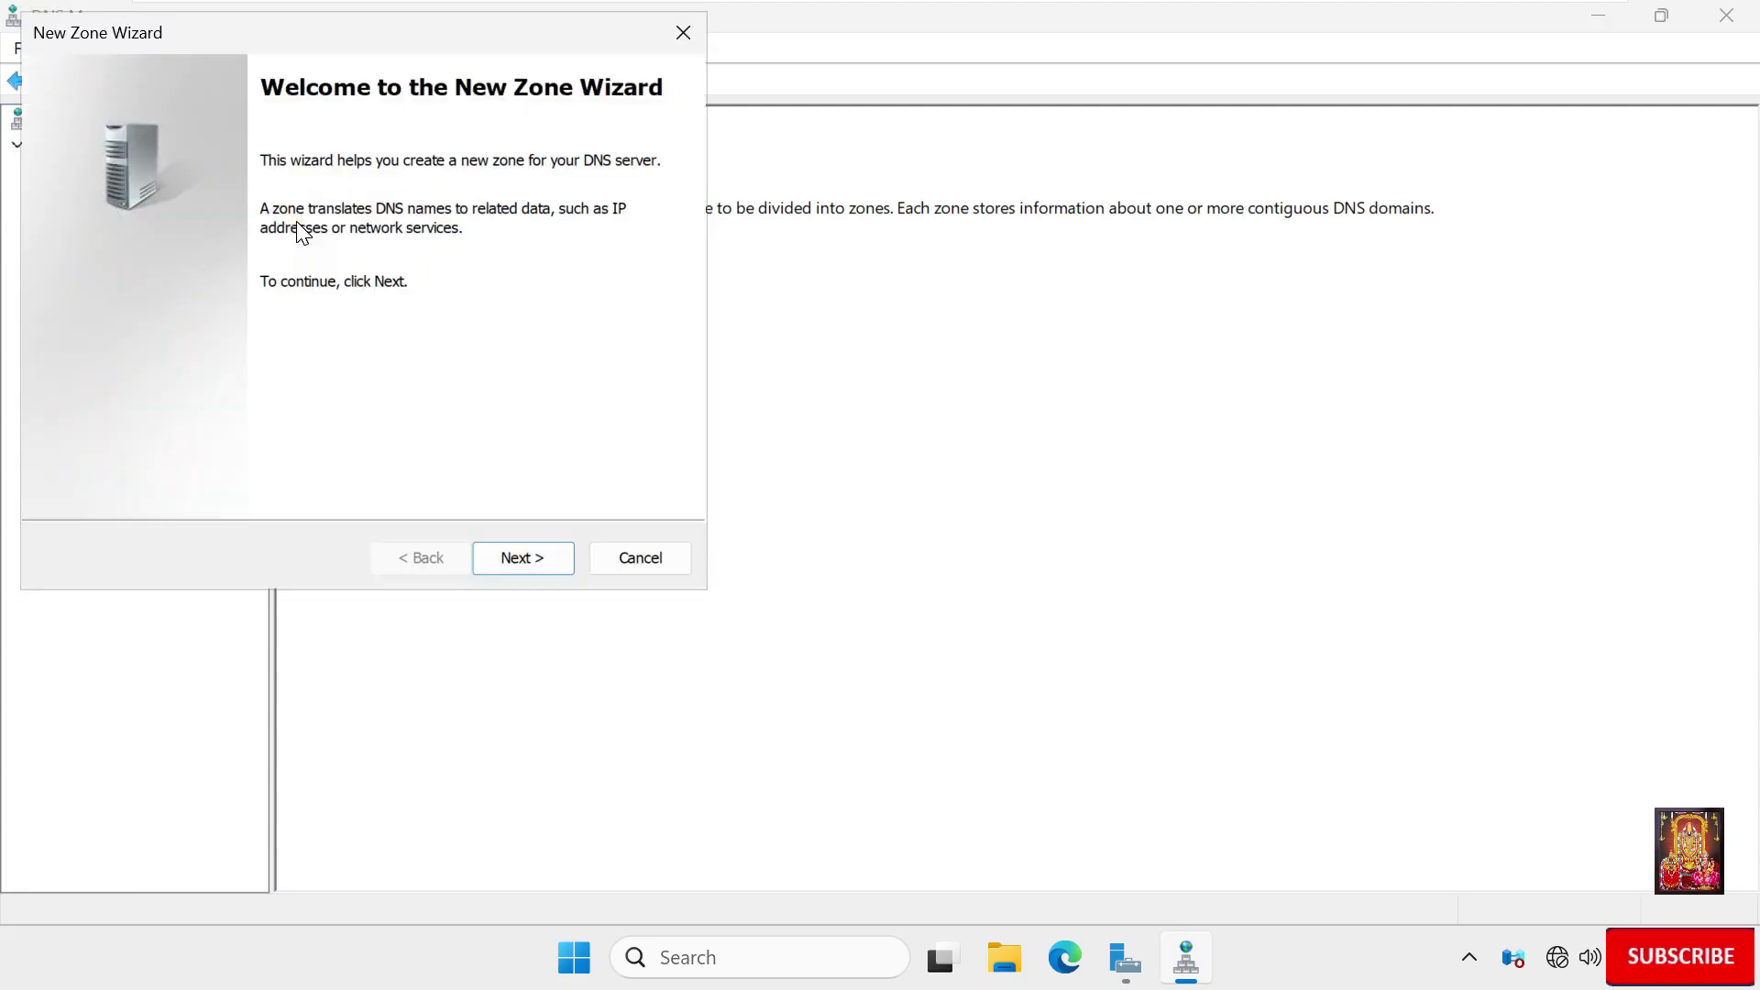
left_click(526, 556)
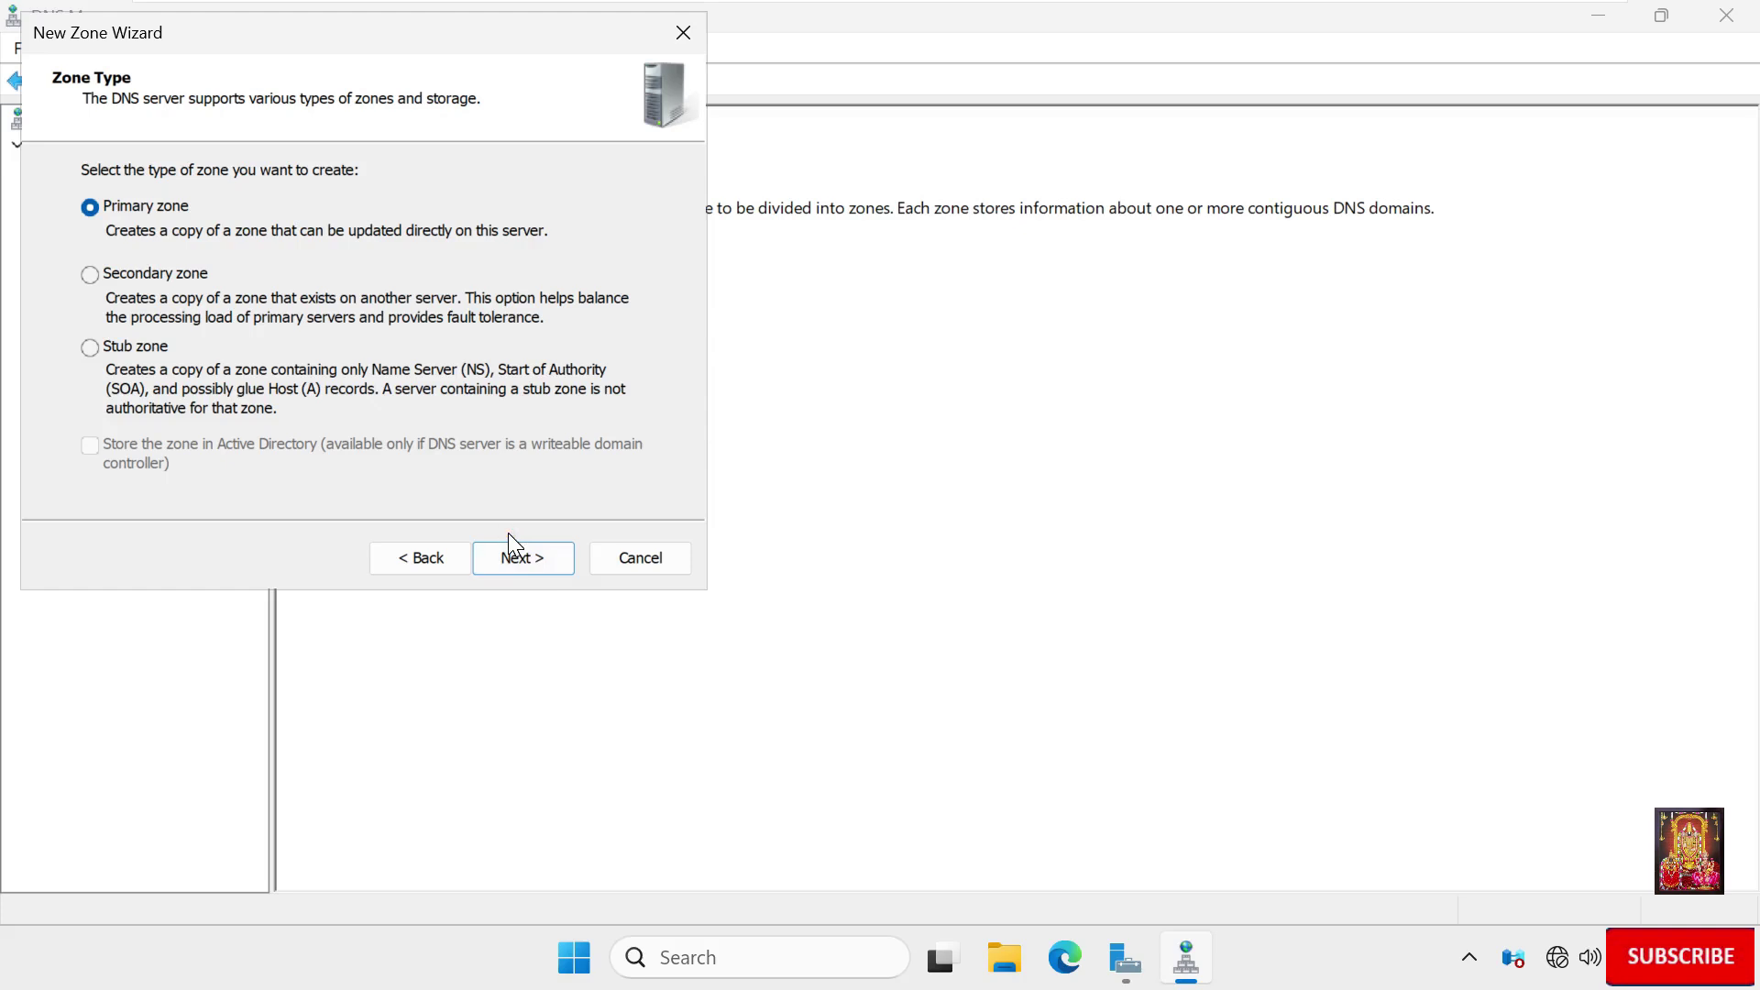
left_click(518, 561)
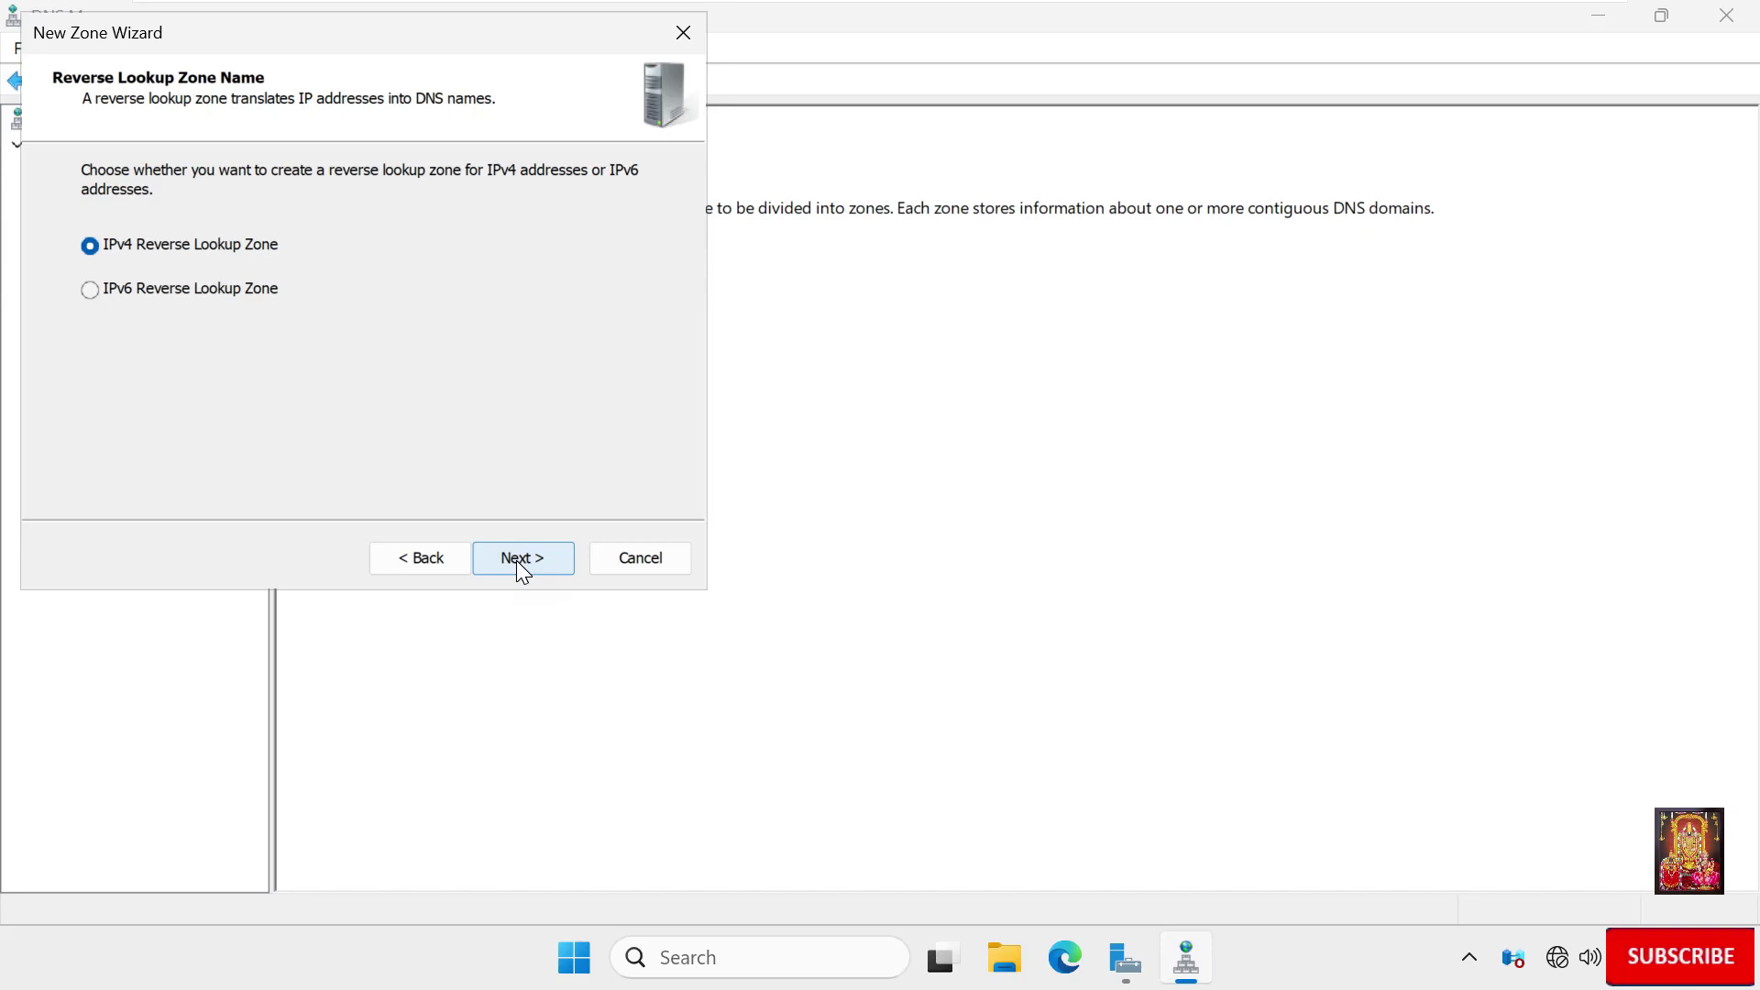
Create the IPv4 reverse zone for network ID 172.16, allowing nonsecure and secure dynamic updates.
left_click(515, 560)
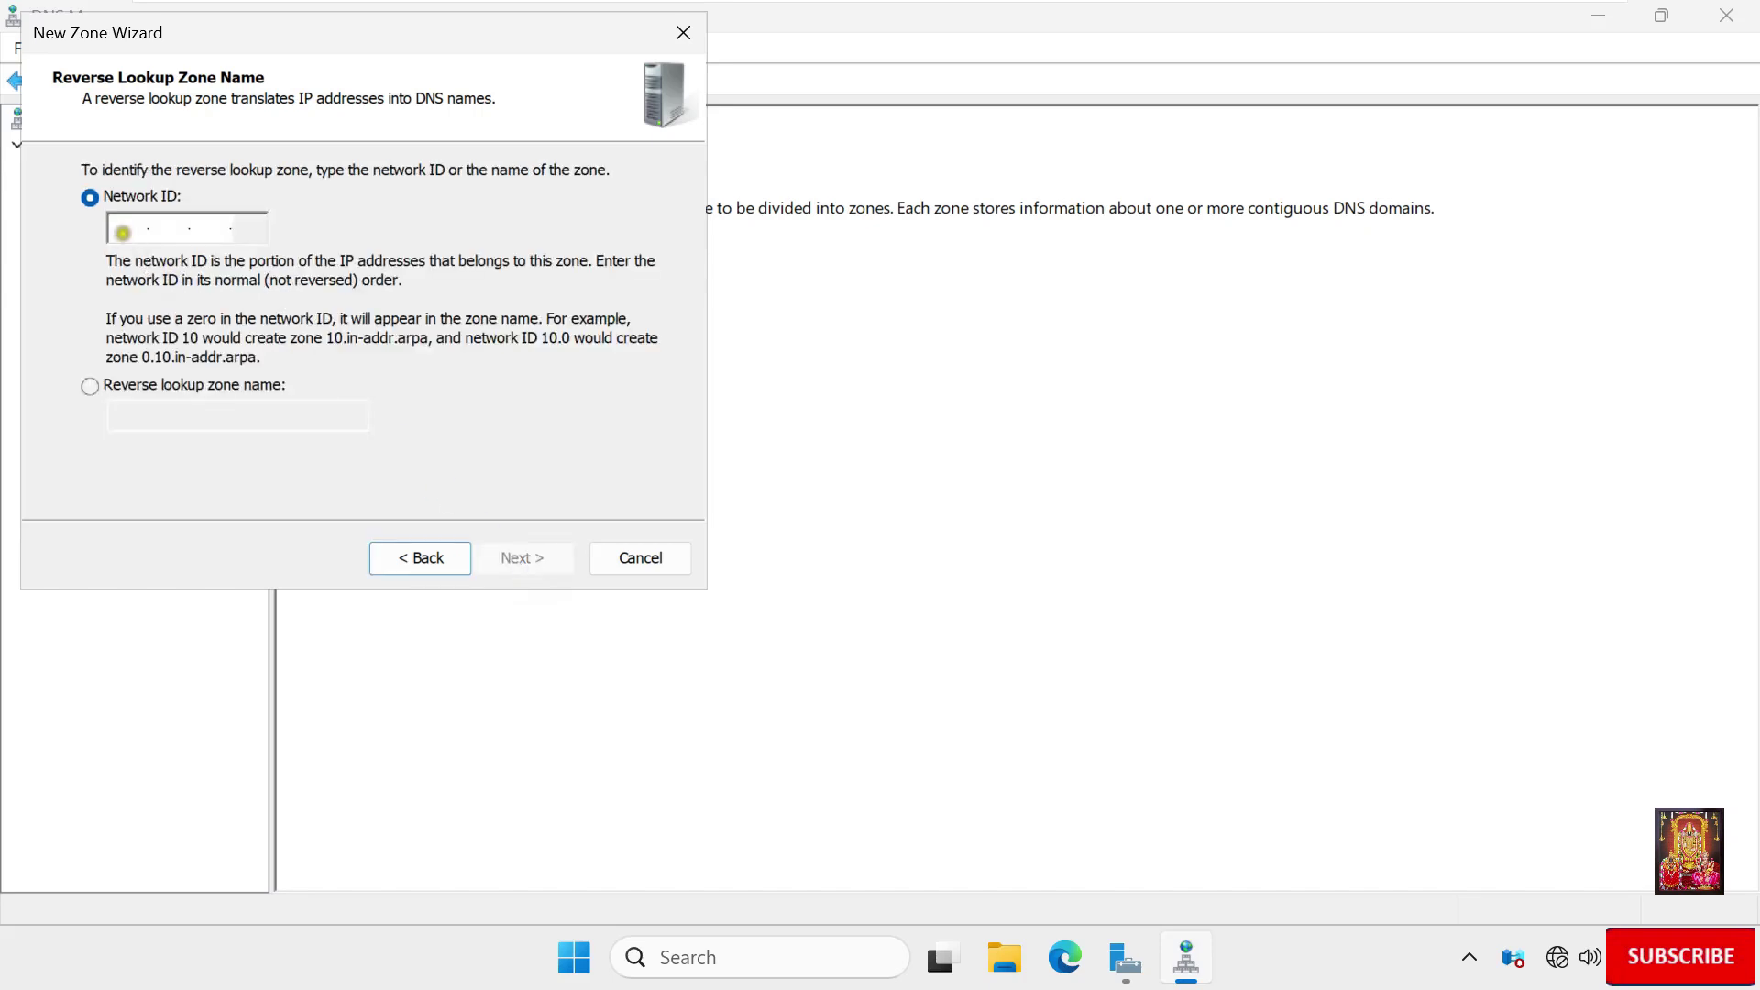
type("172 .")
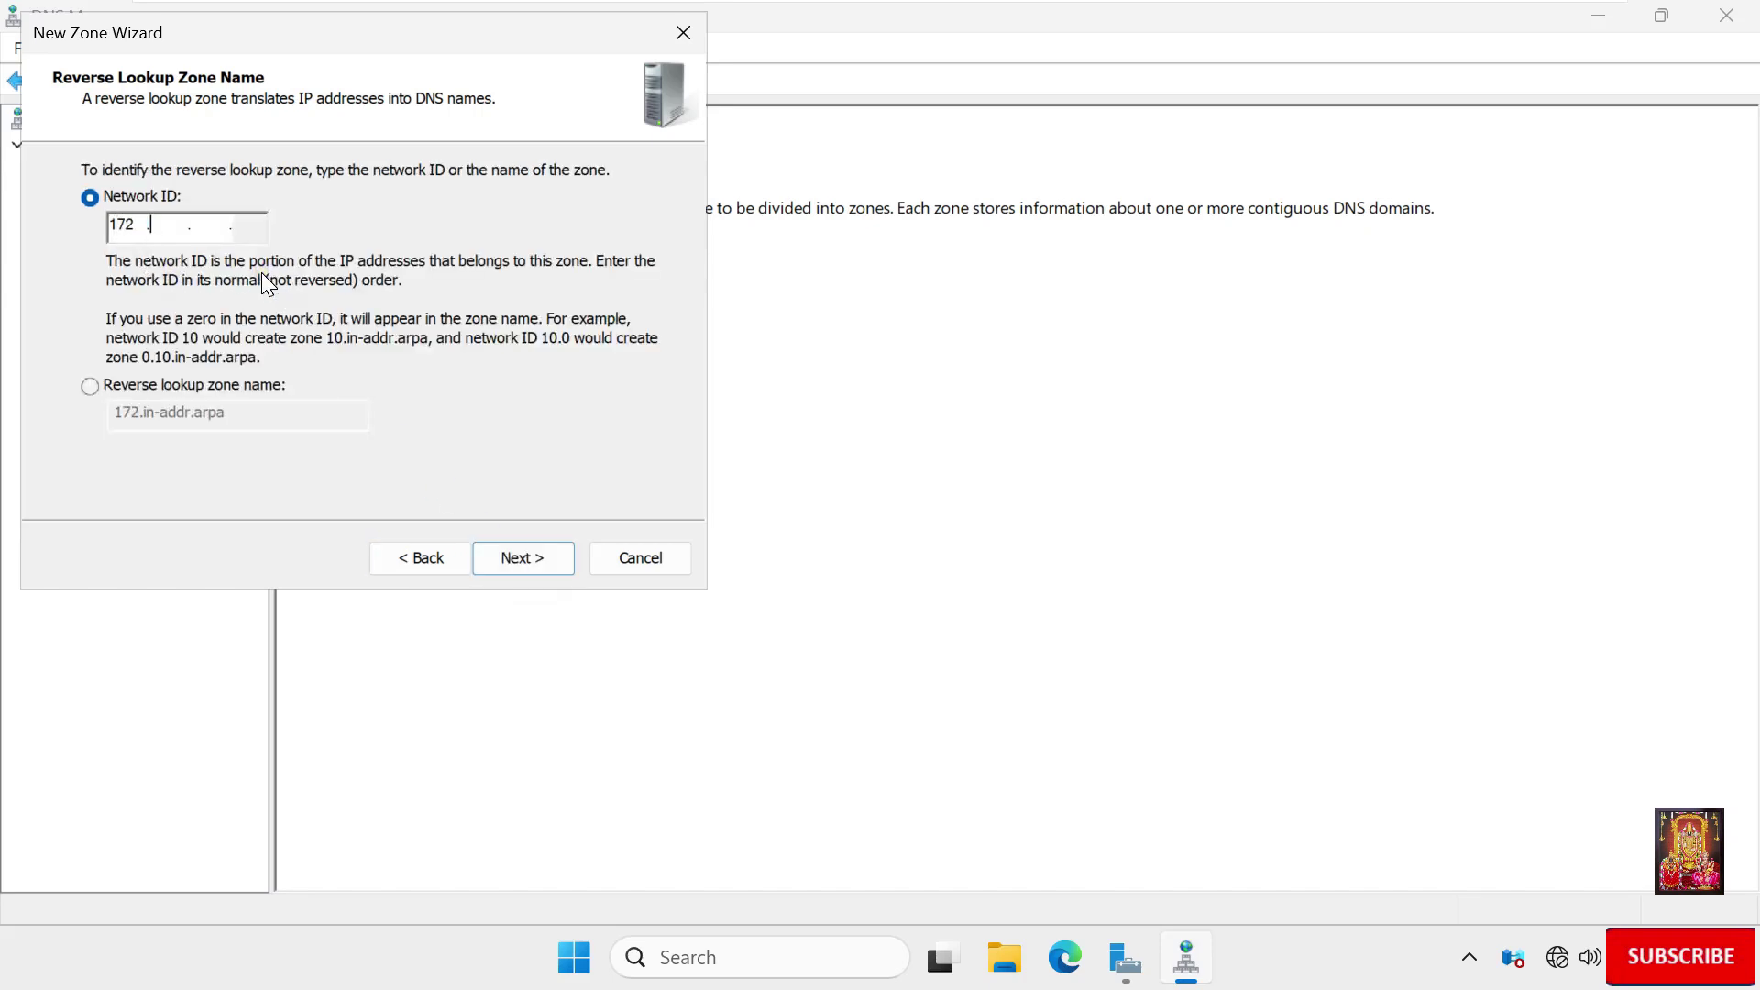
type("16")
left_click(531, 568)
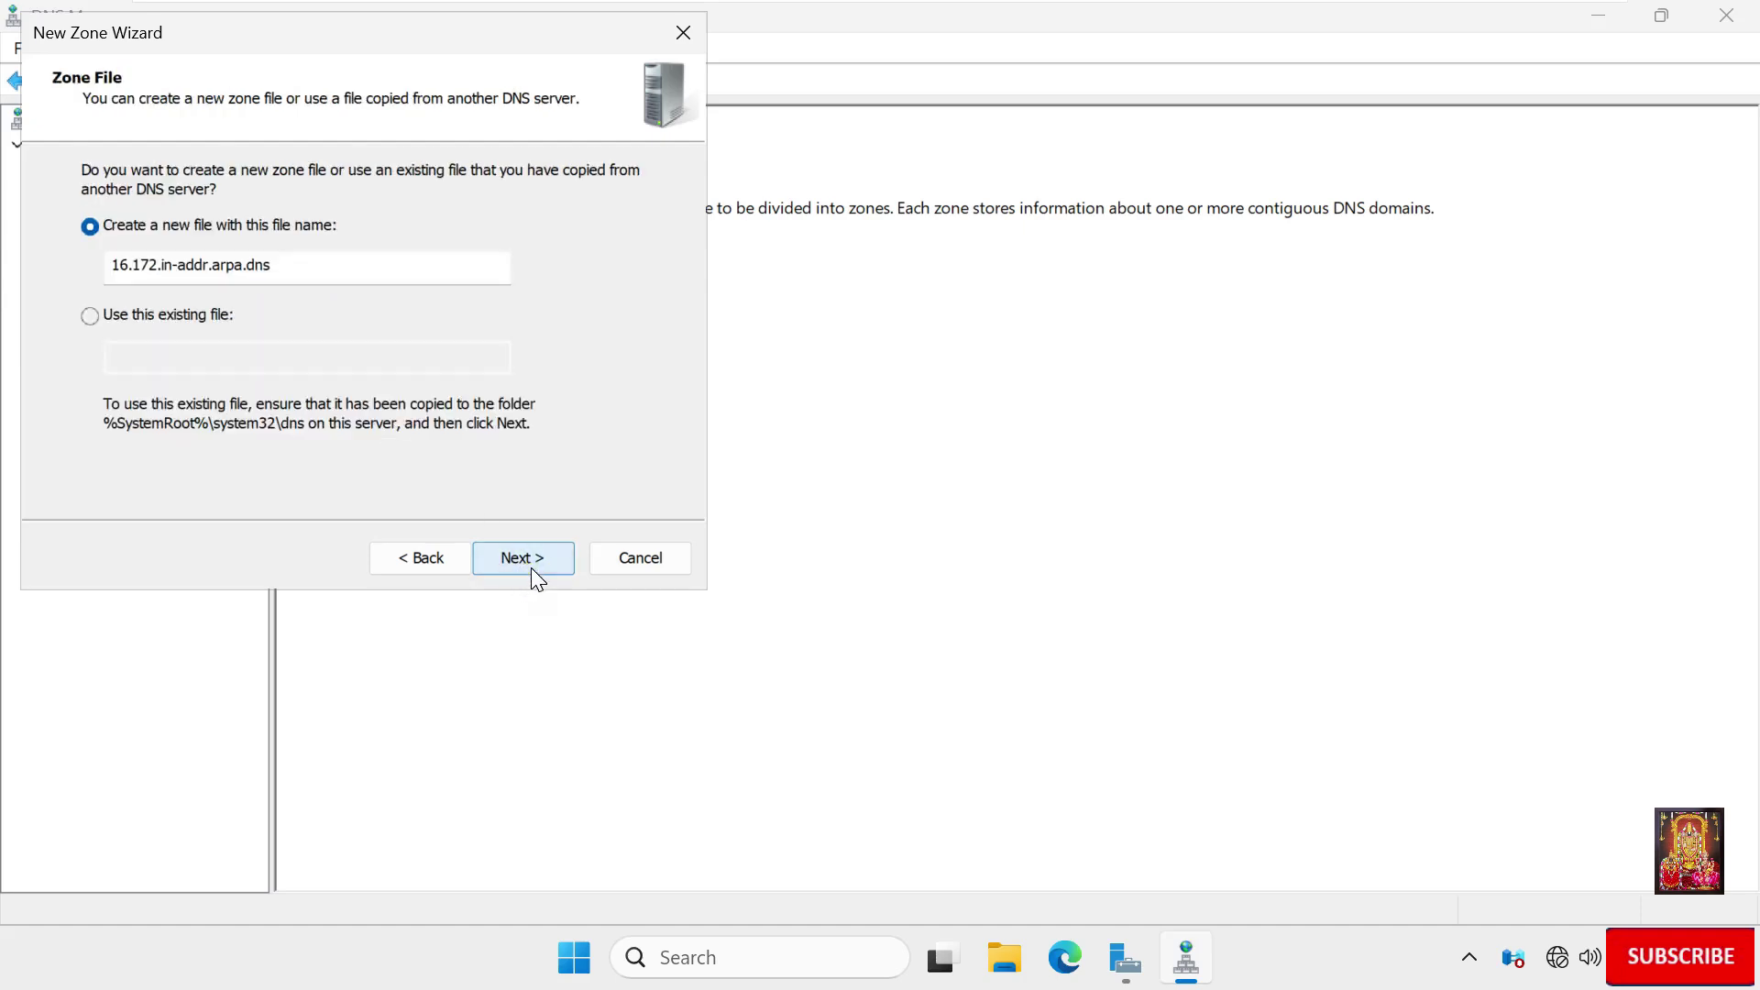
left_click(531, 568)
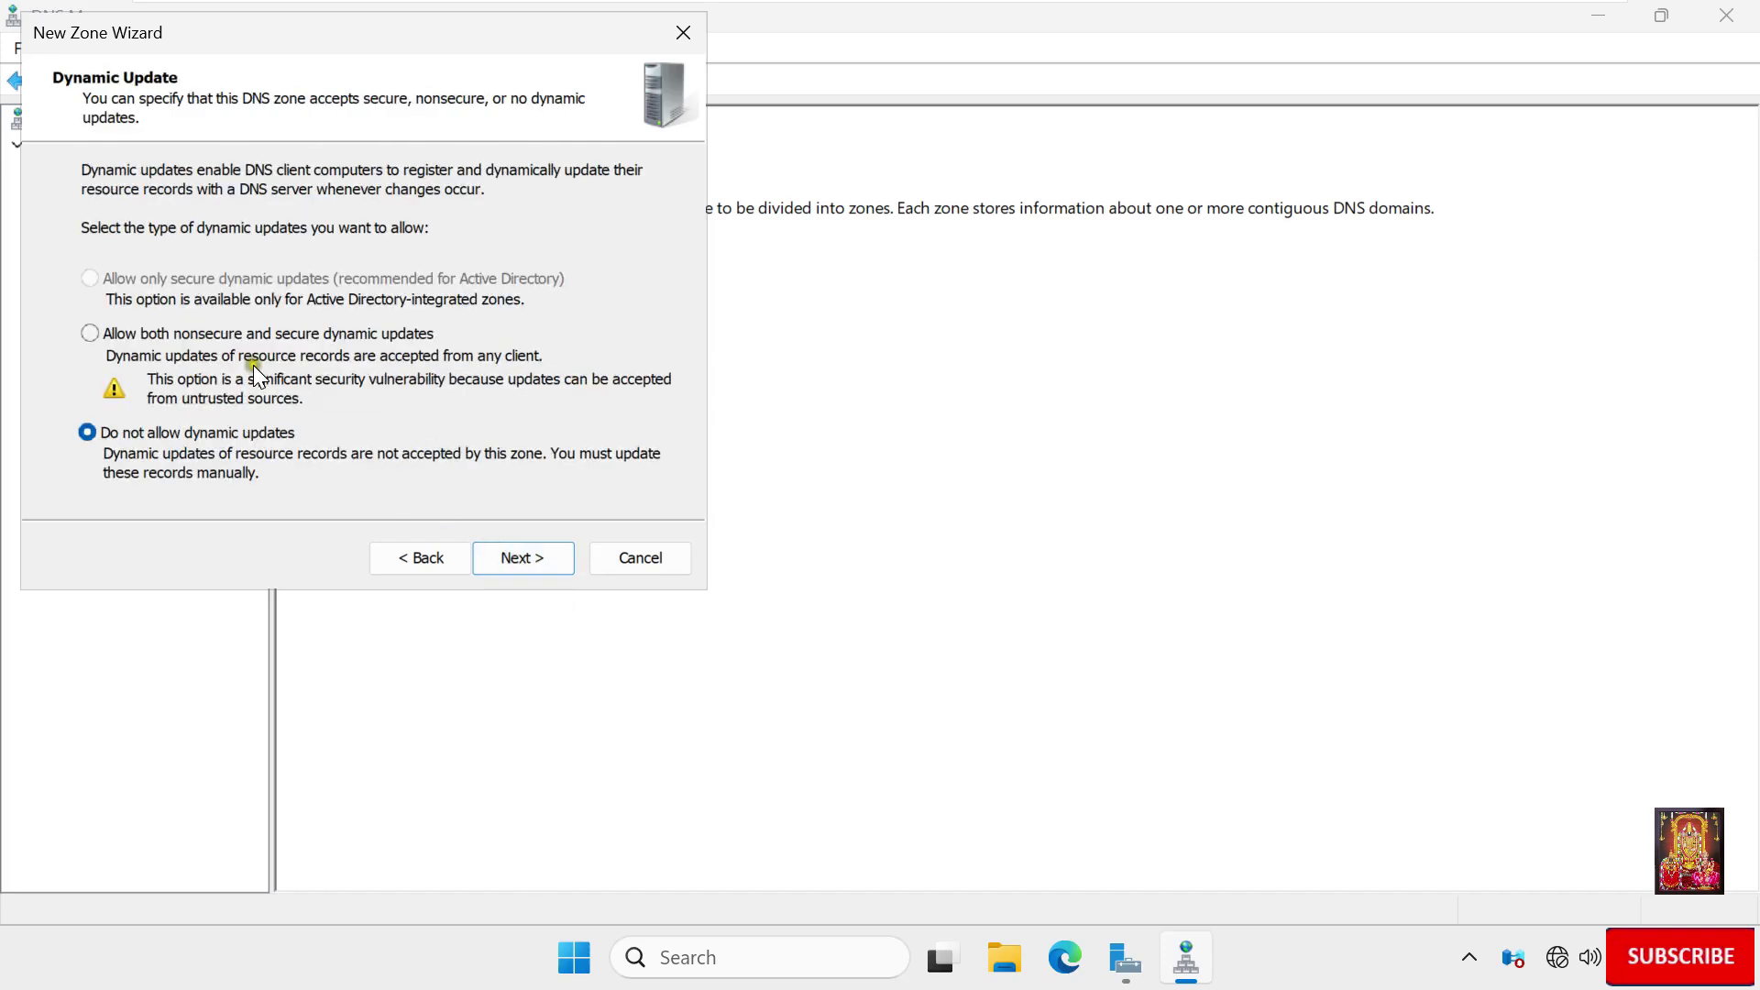
left_click(99, 334)
left_click(534, 558)
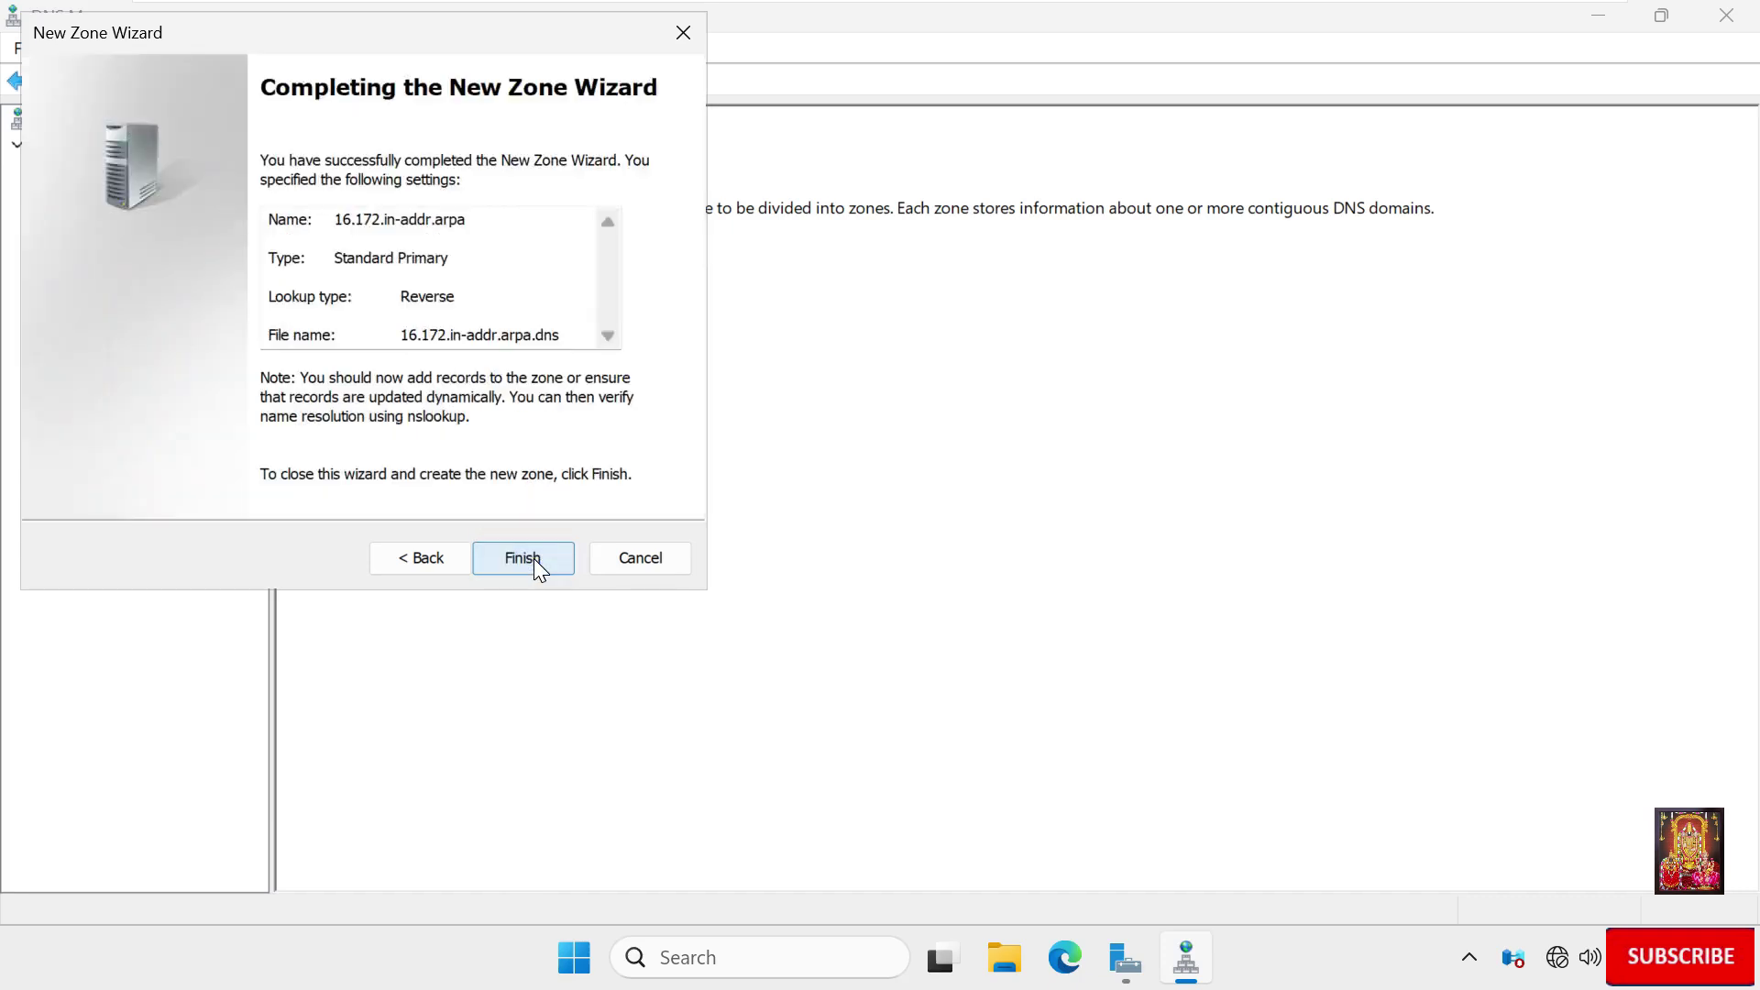
left_click(534, 558)
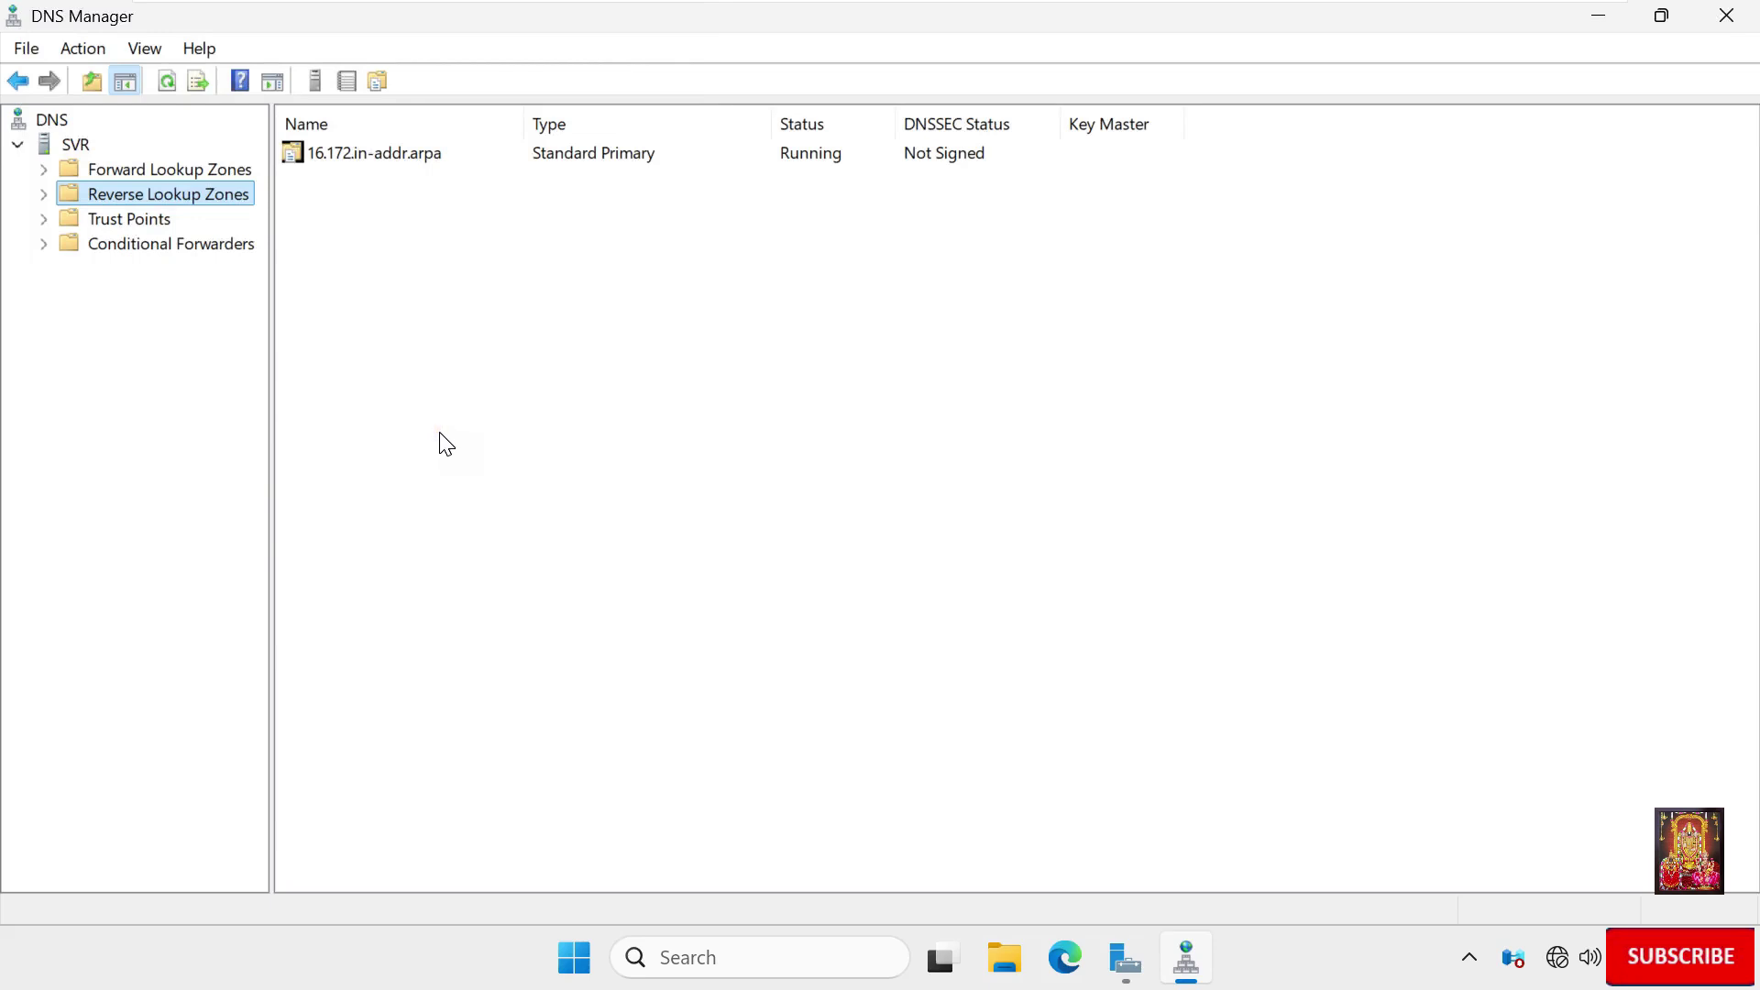
Expand Forward Lookup Zones and open stb.local to view its SOA and Name Server records.
left_click(124, 200)
left_click(107, 174)
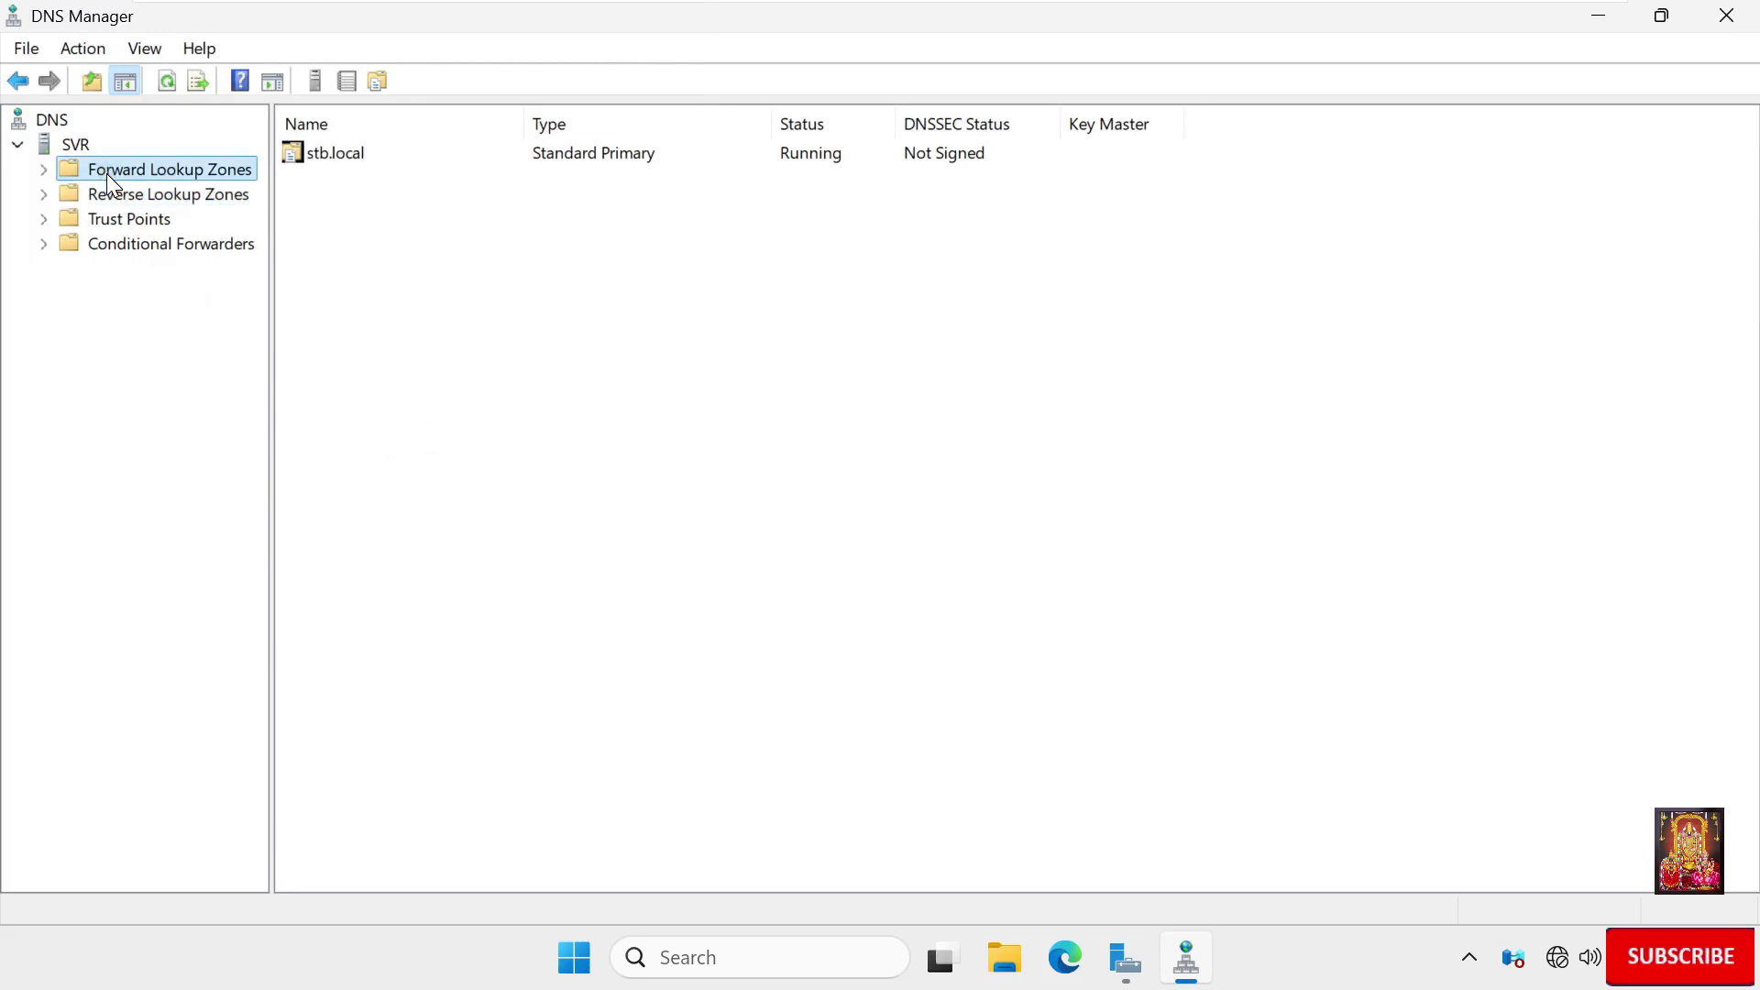
left_click(43, 169)
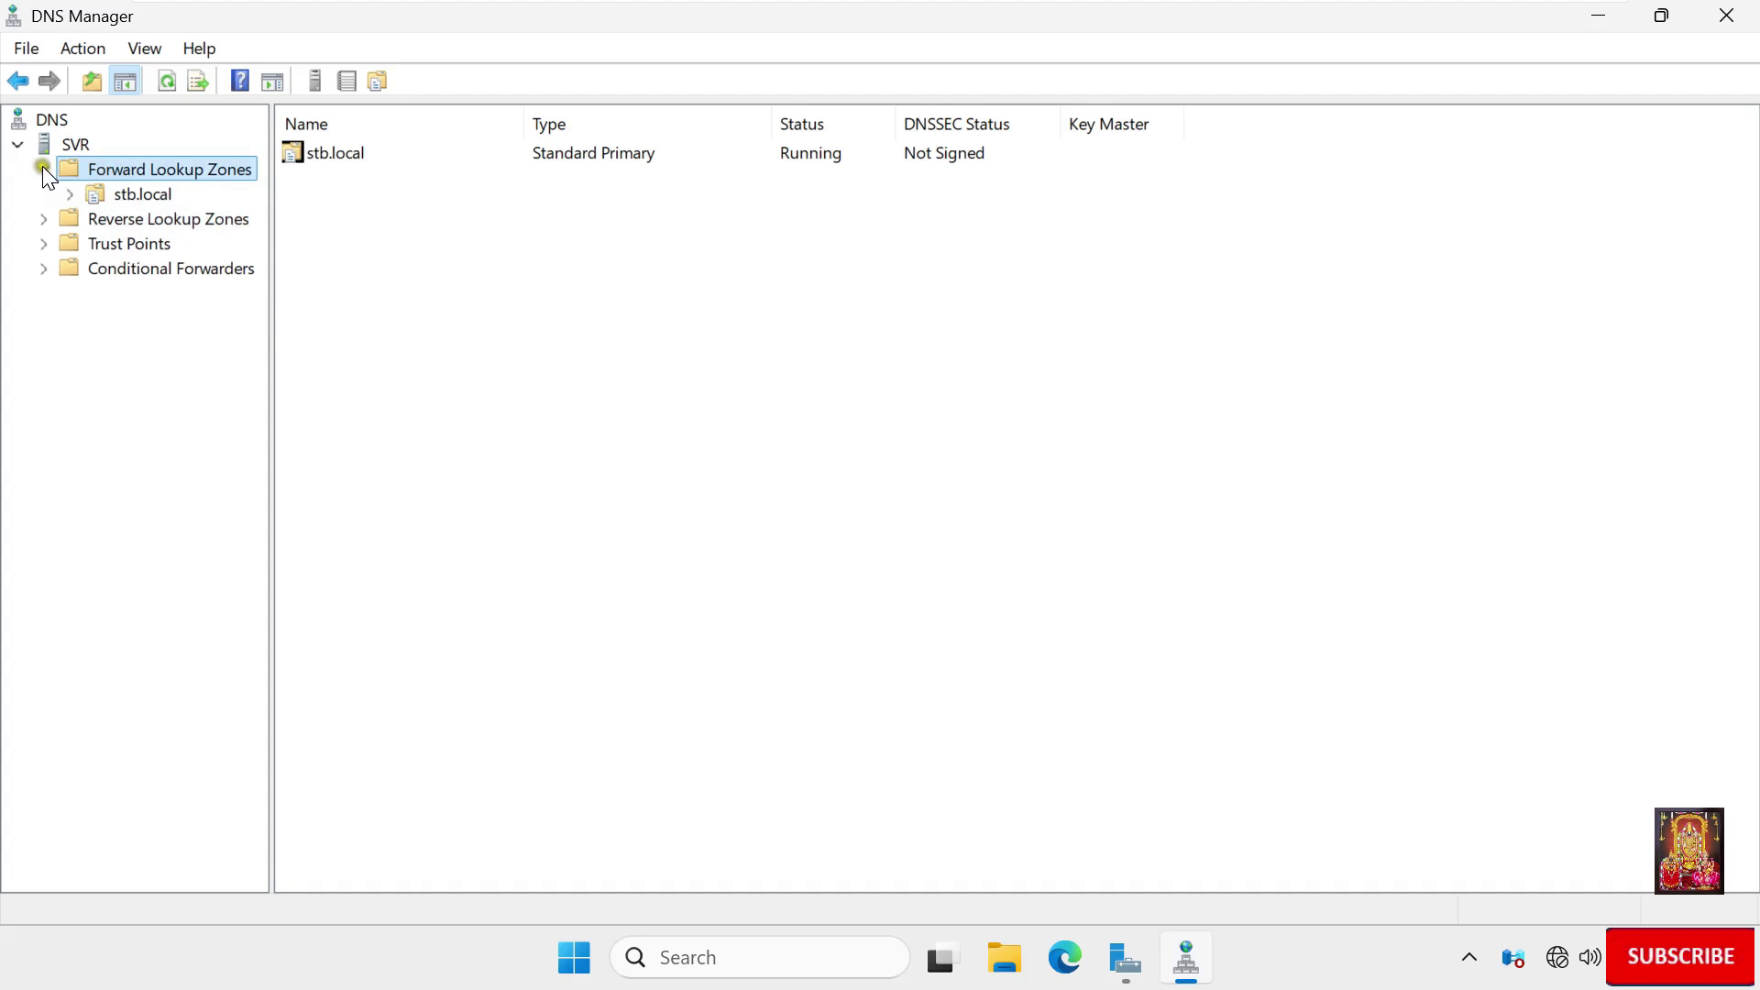
left_click(128, 195)
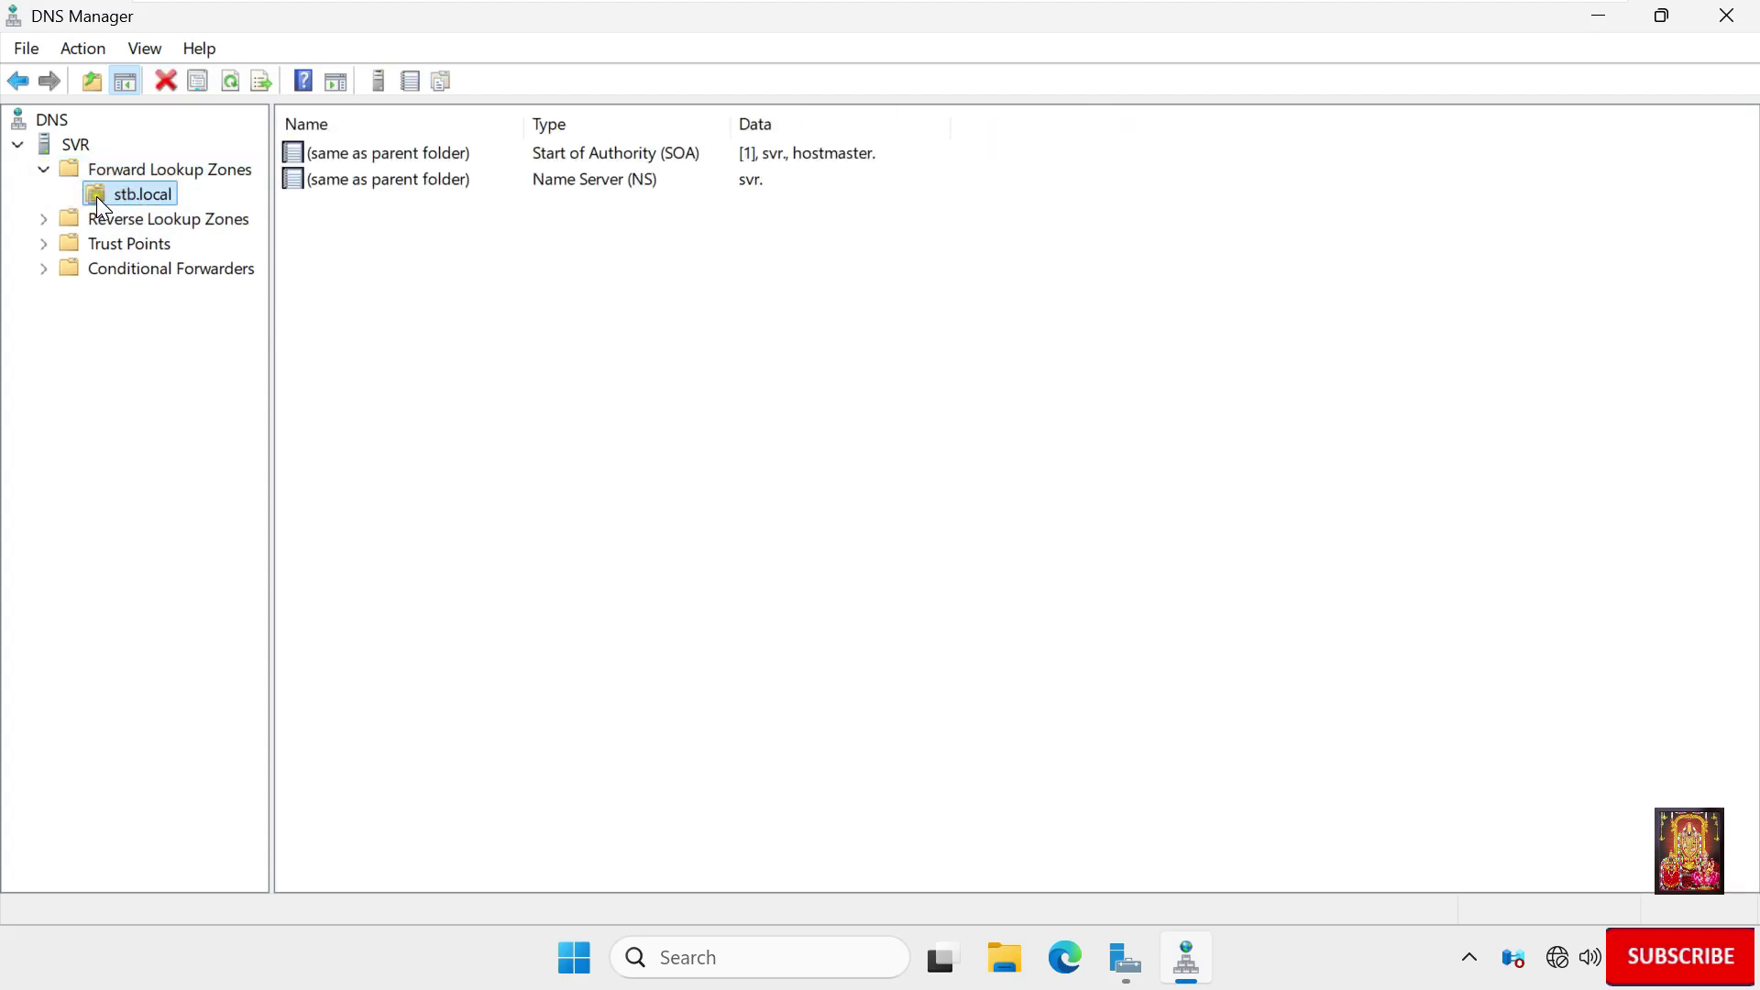
right_click(167, 198)
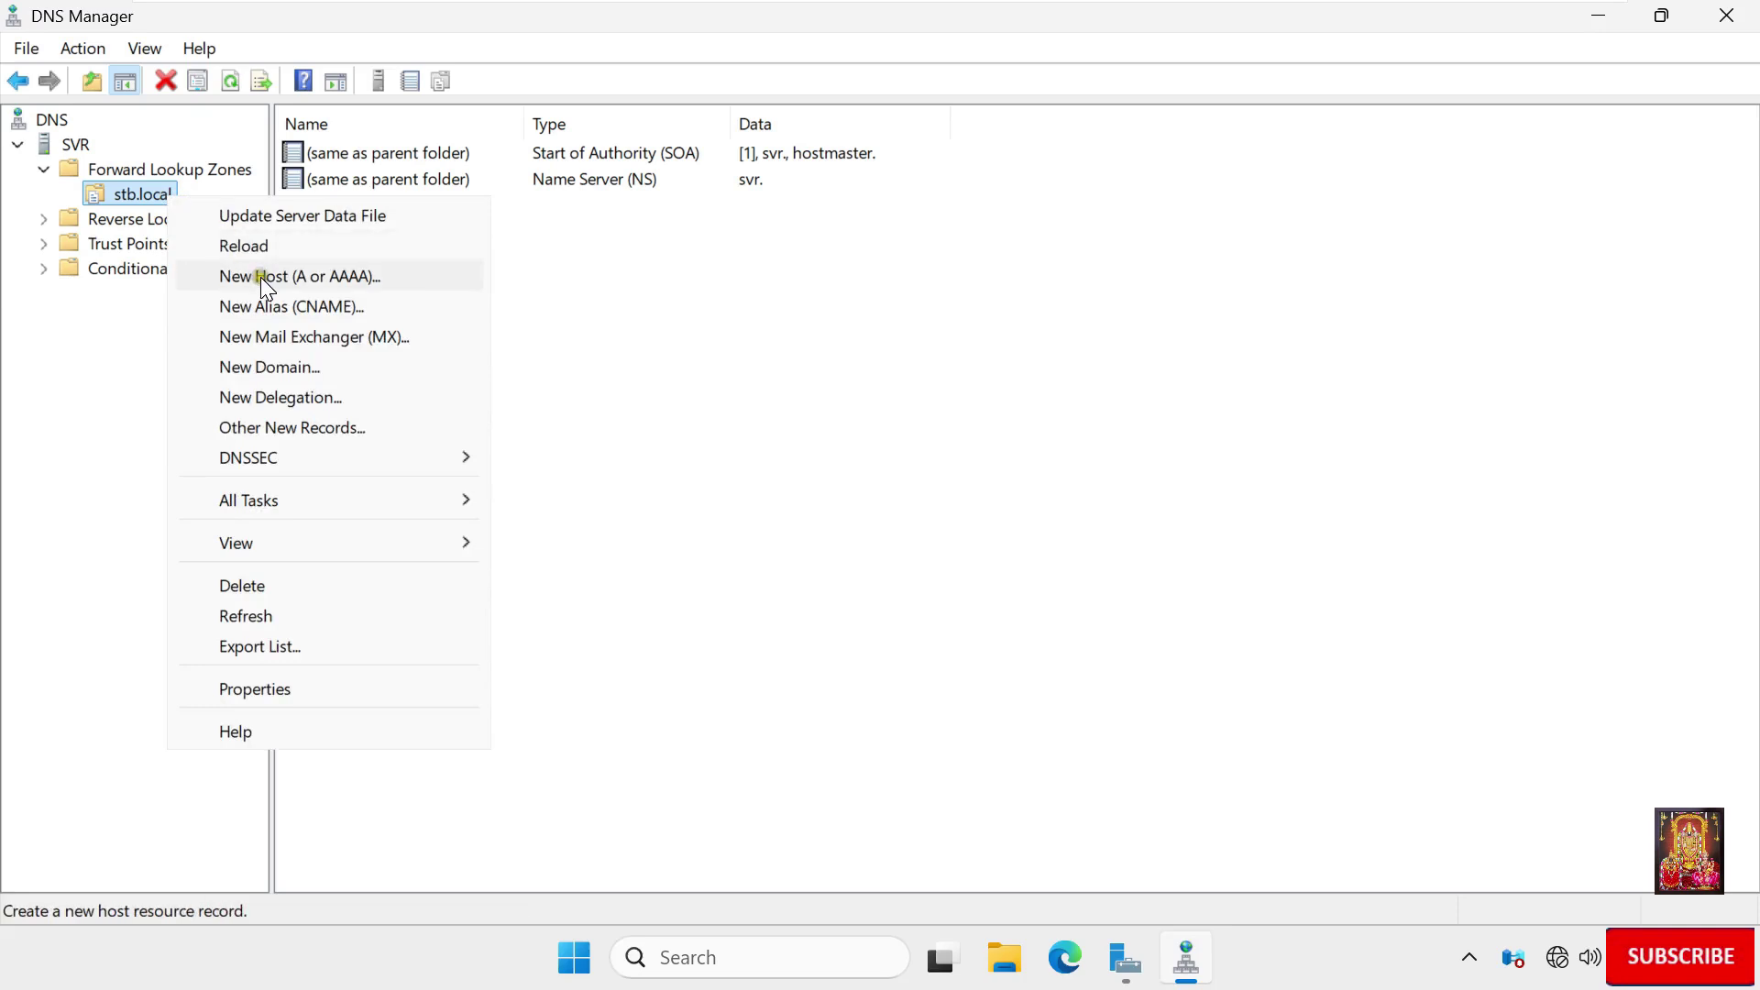
Add host svr at 172.16.0.1 to stb.local with an associated PTR record.
left_click(339, 287)
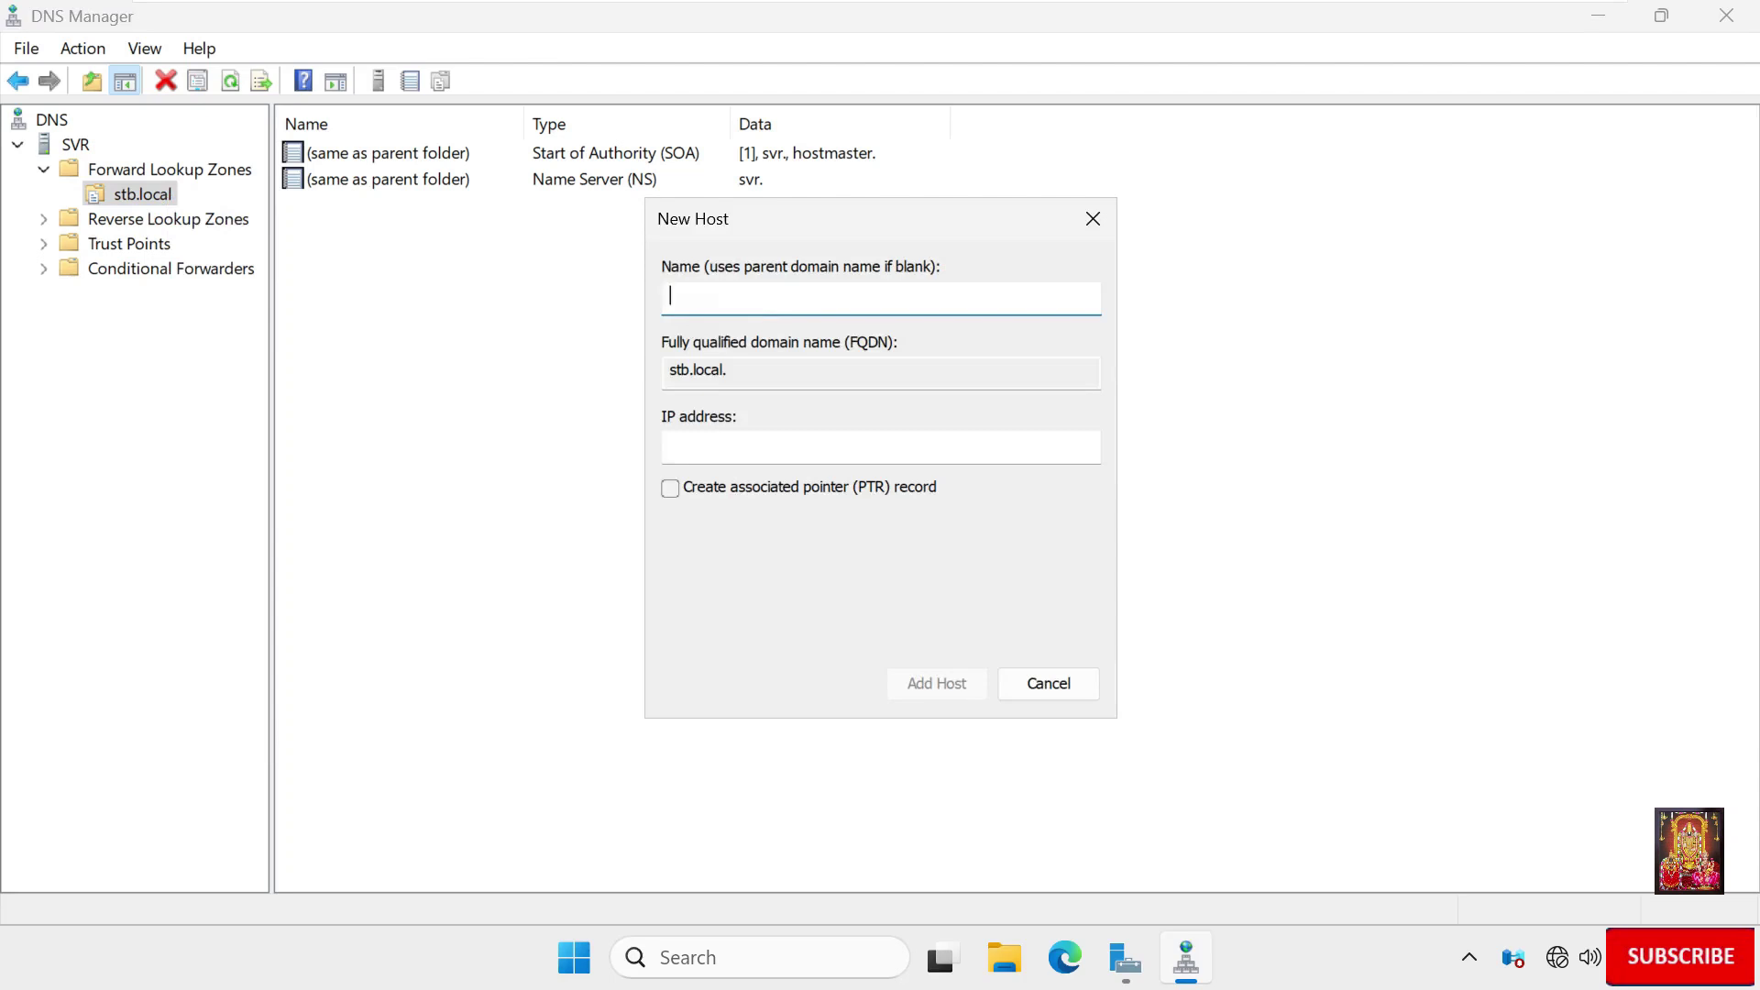
type("svr")
left_click(731, 440)
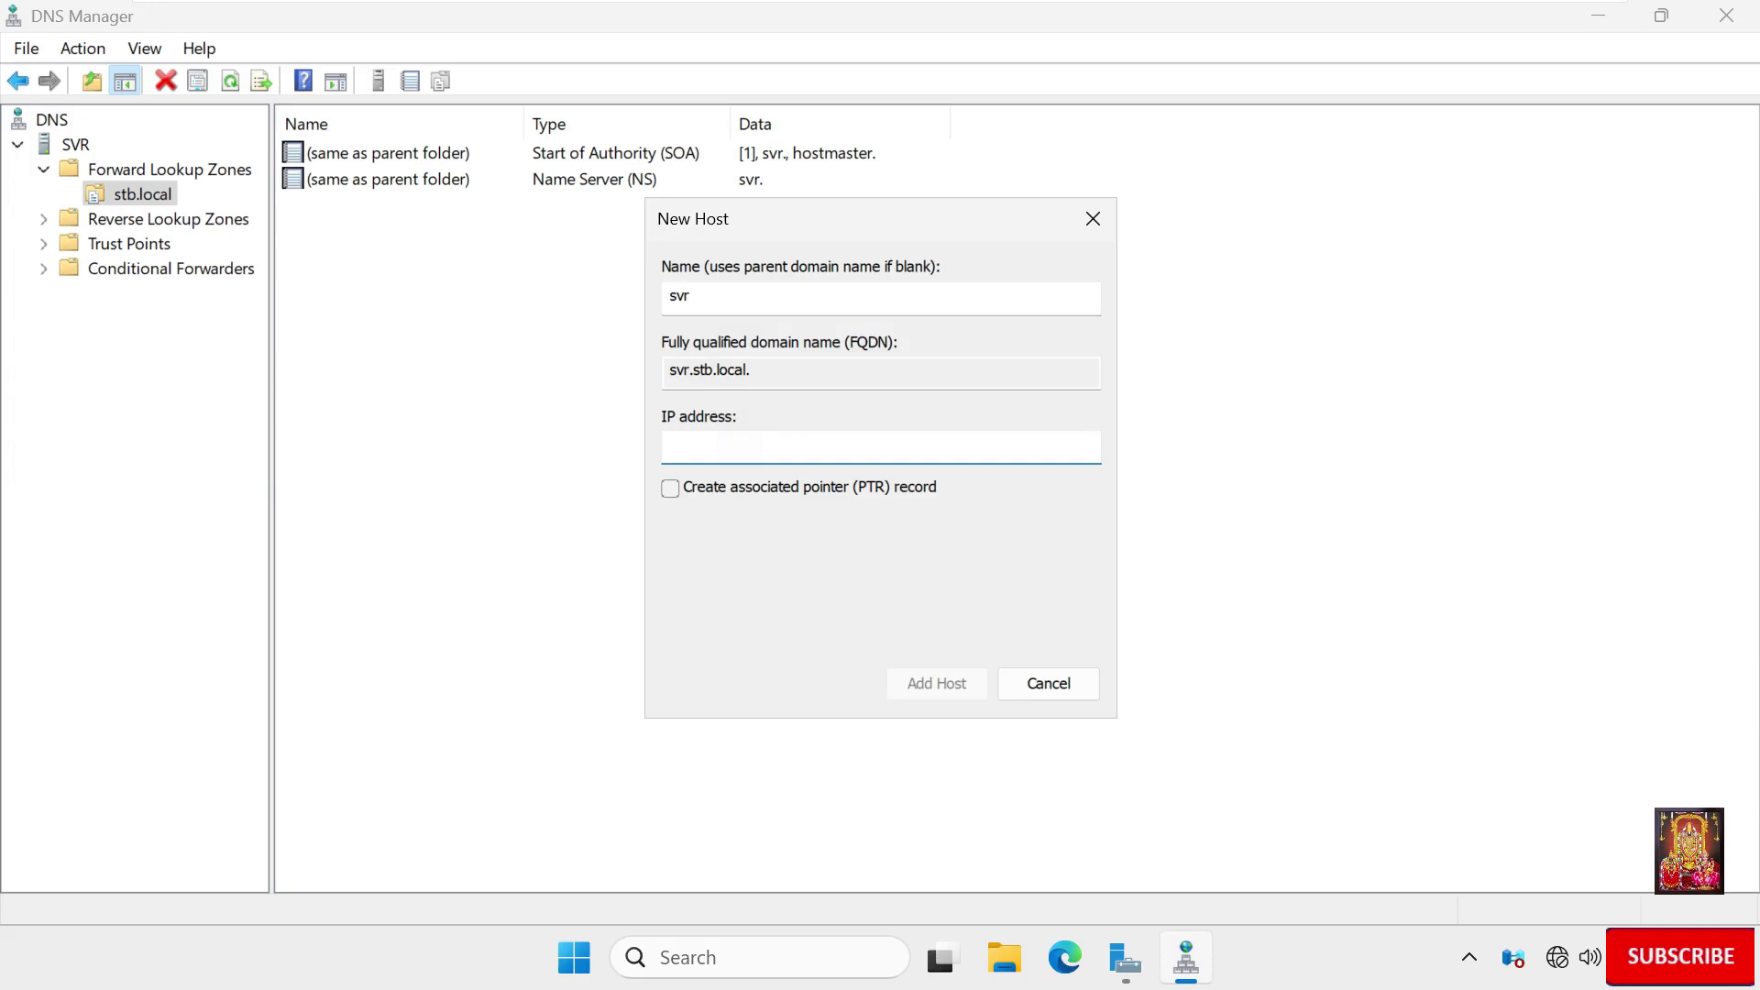
type("172.16.0.1")
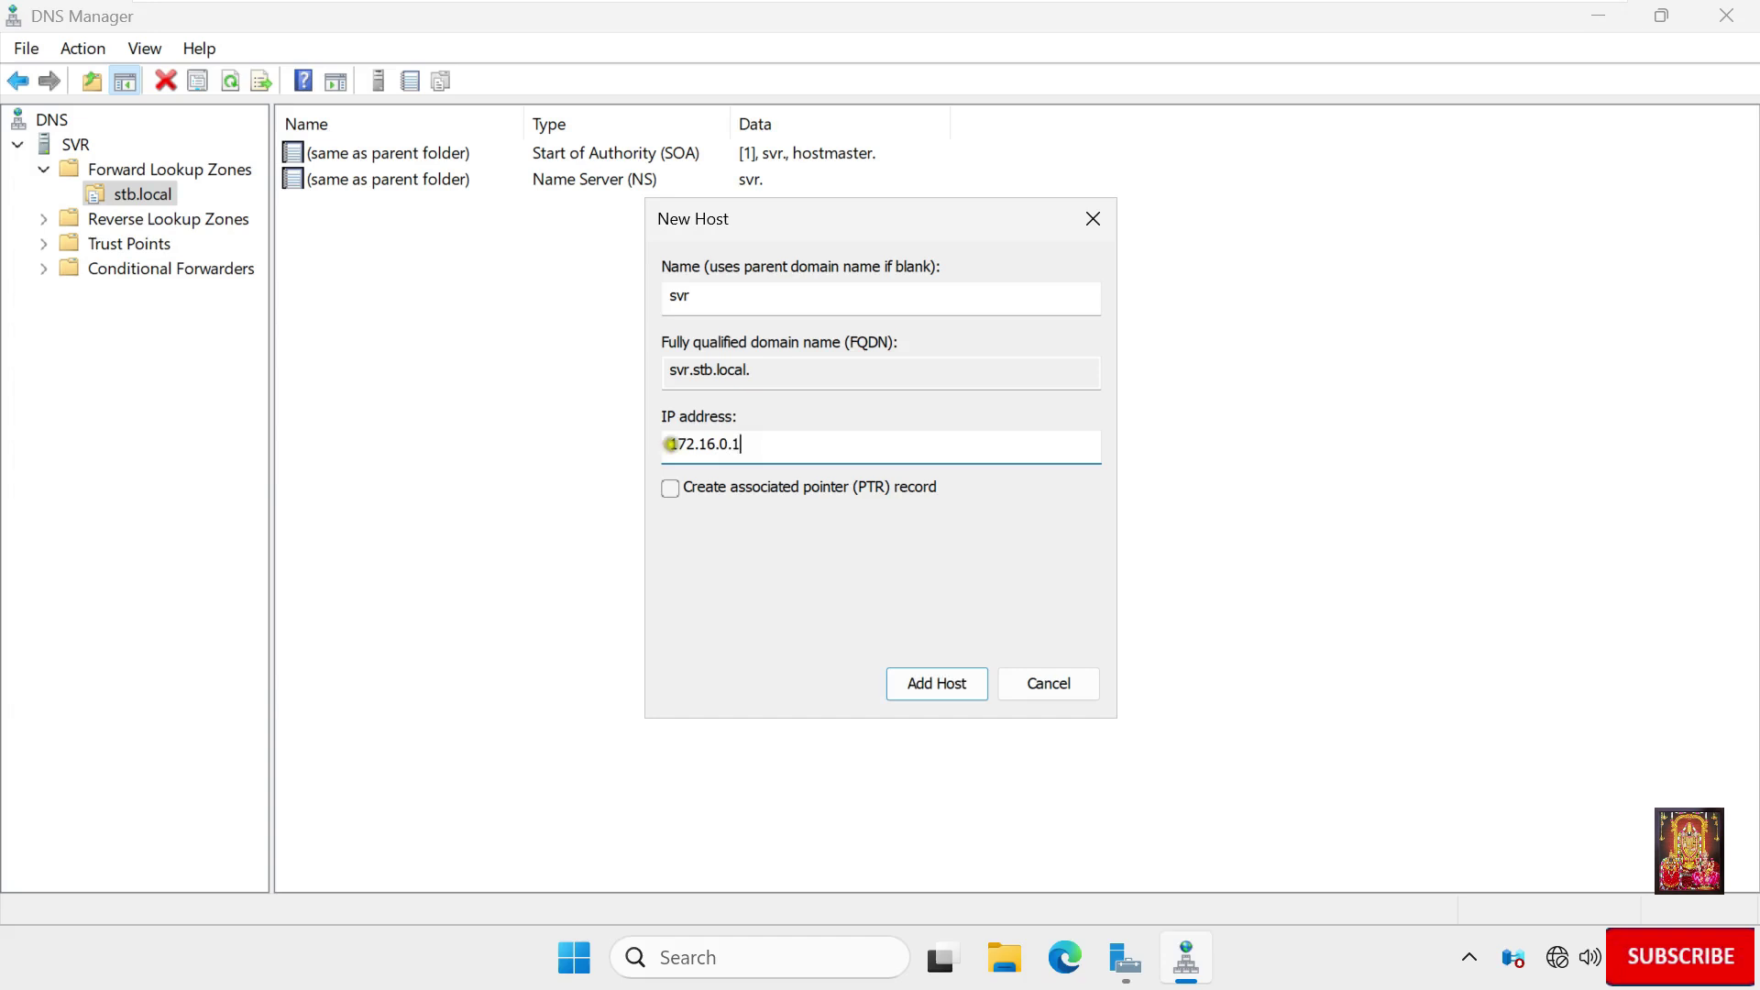
left_click(670, 489)
left_click(965, 683)
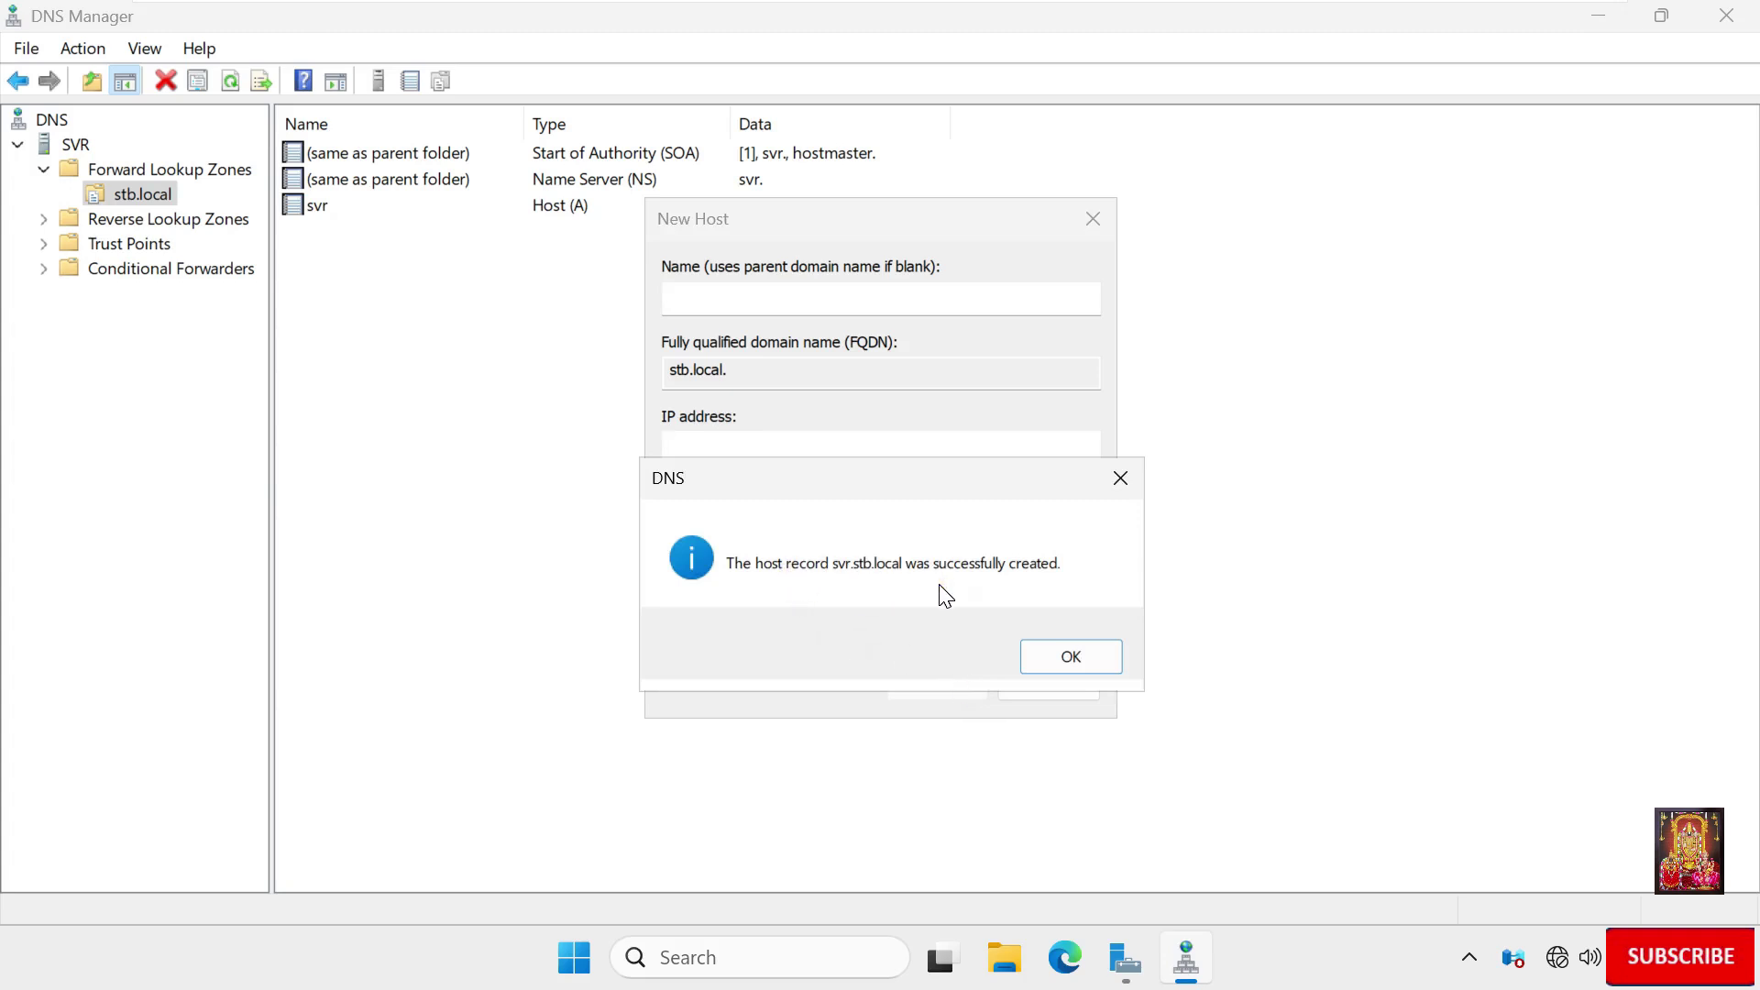
left_click(1075, 662)
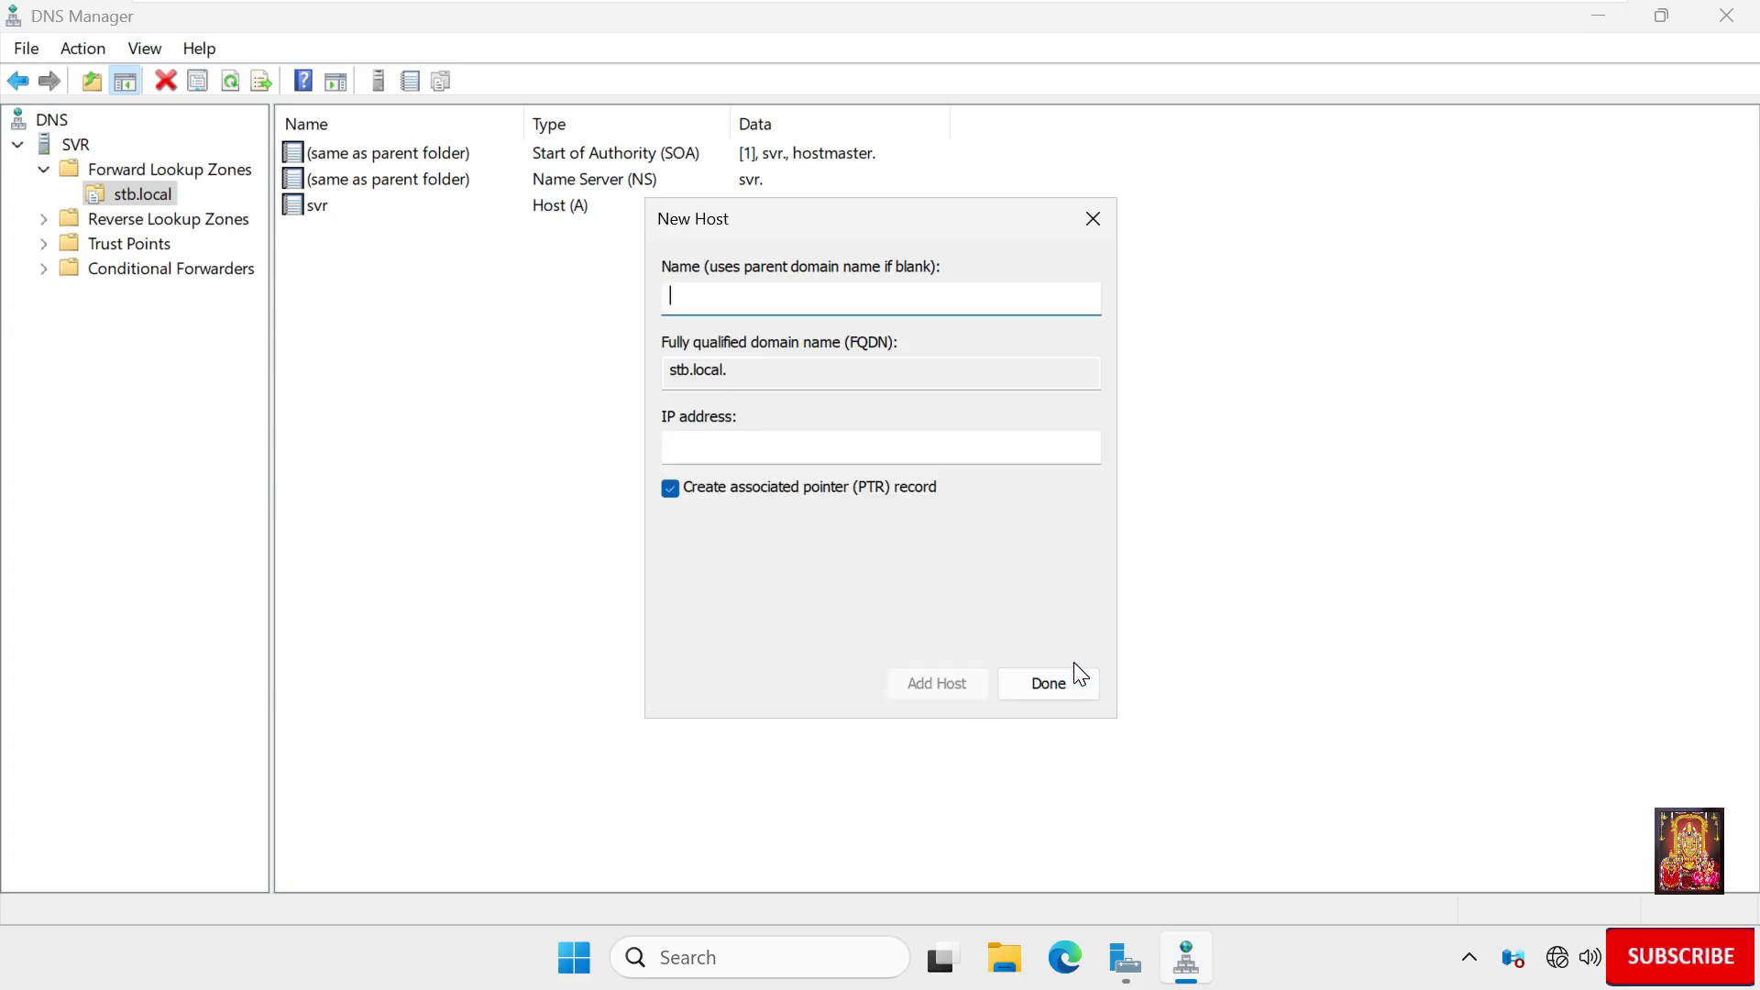
left_click(1086, 686)
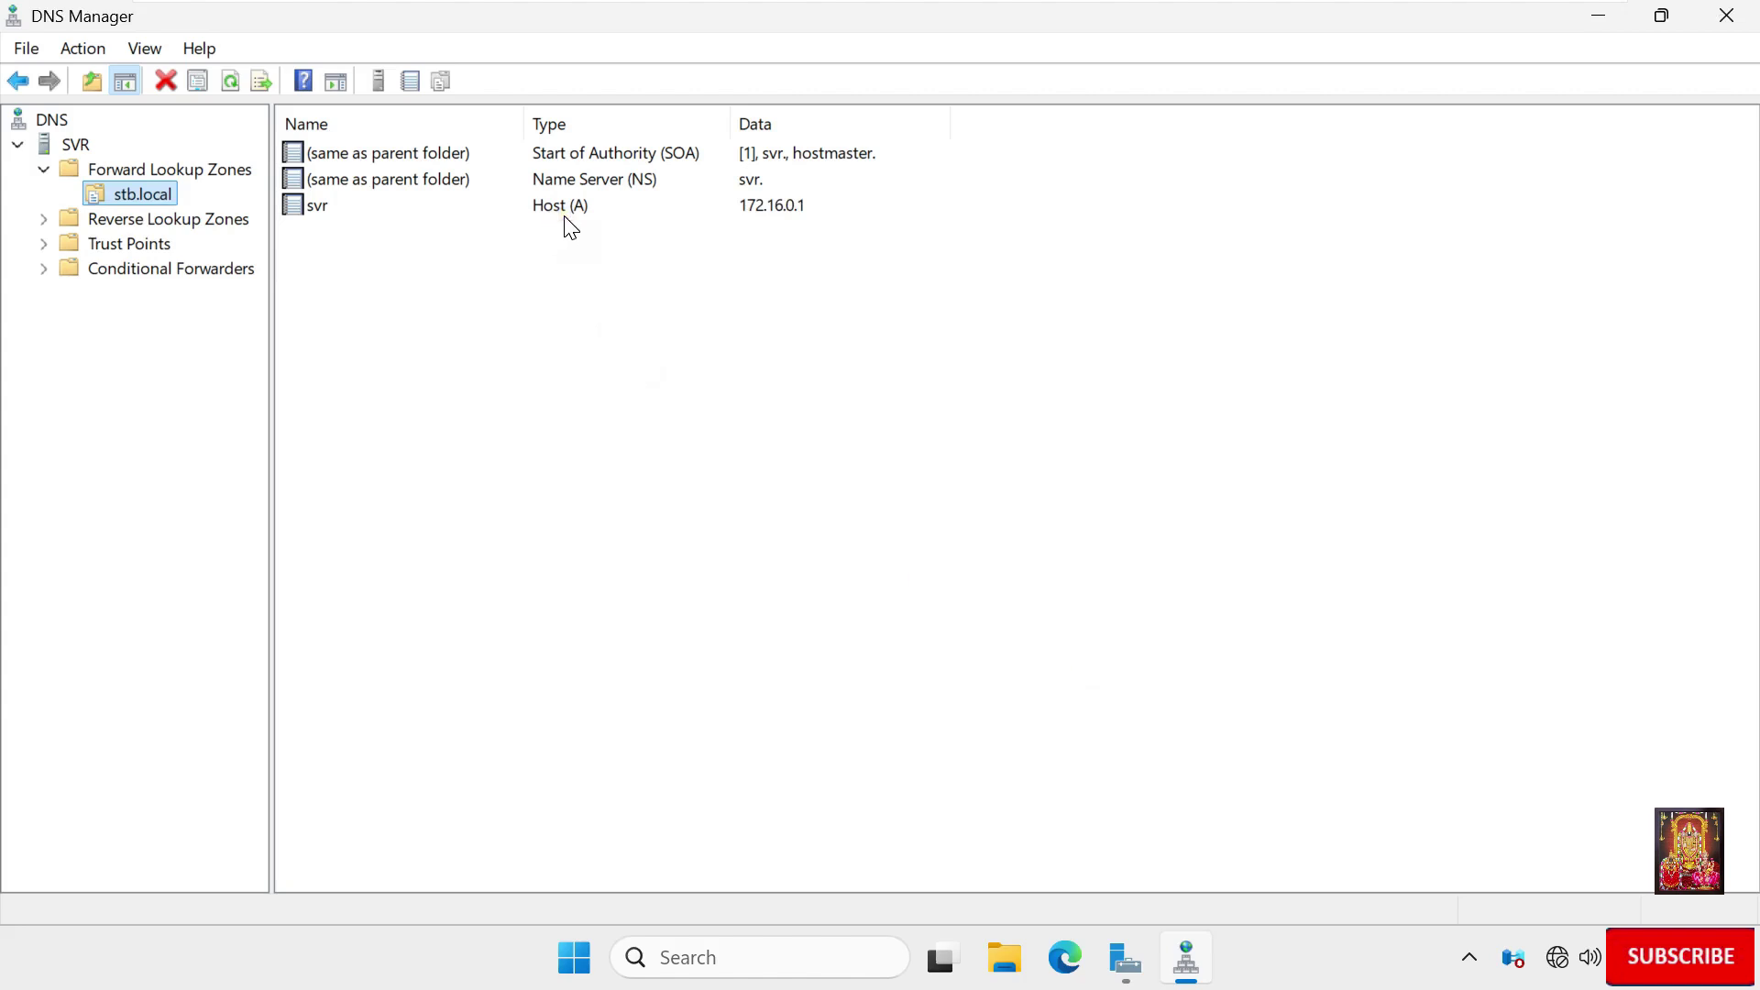
Open the 16.172.in-addr.arpa zone and select the 172.16.0.1 PTR record for svr.stb.local.
left_click(197, 222)
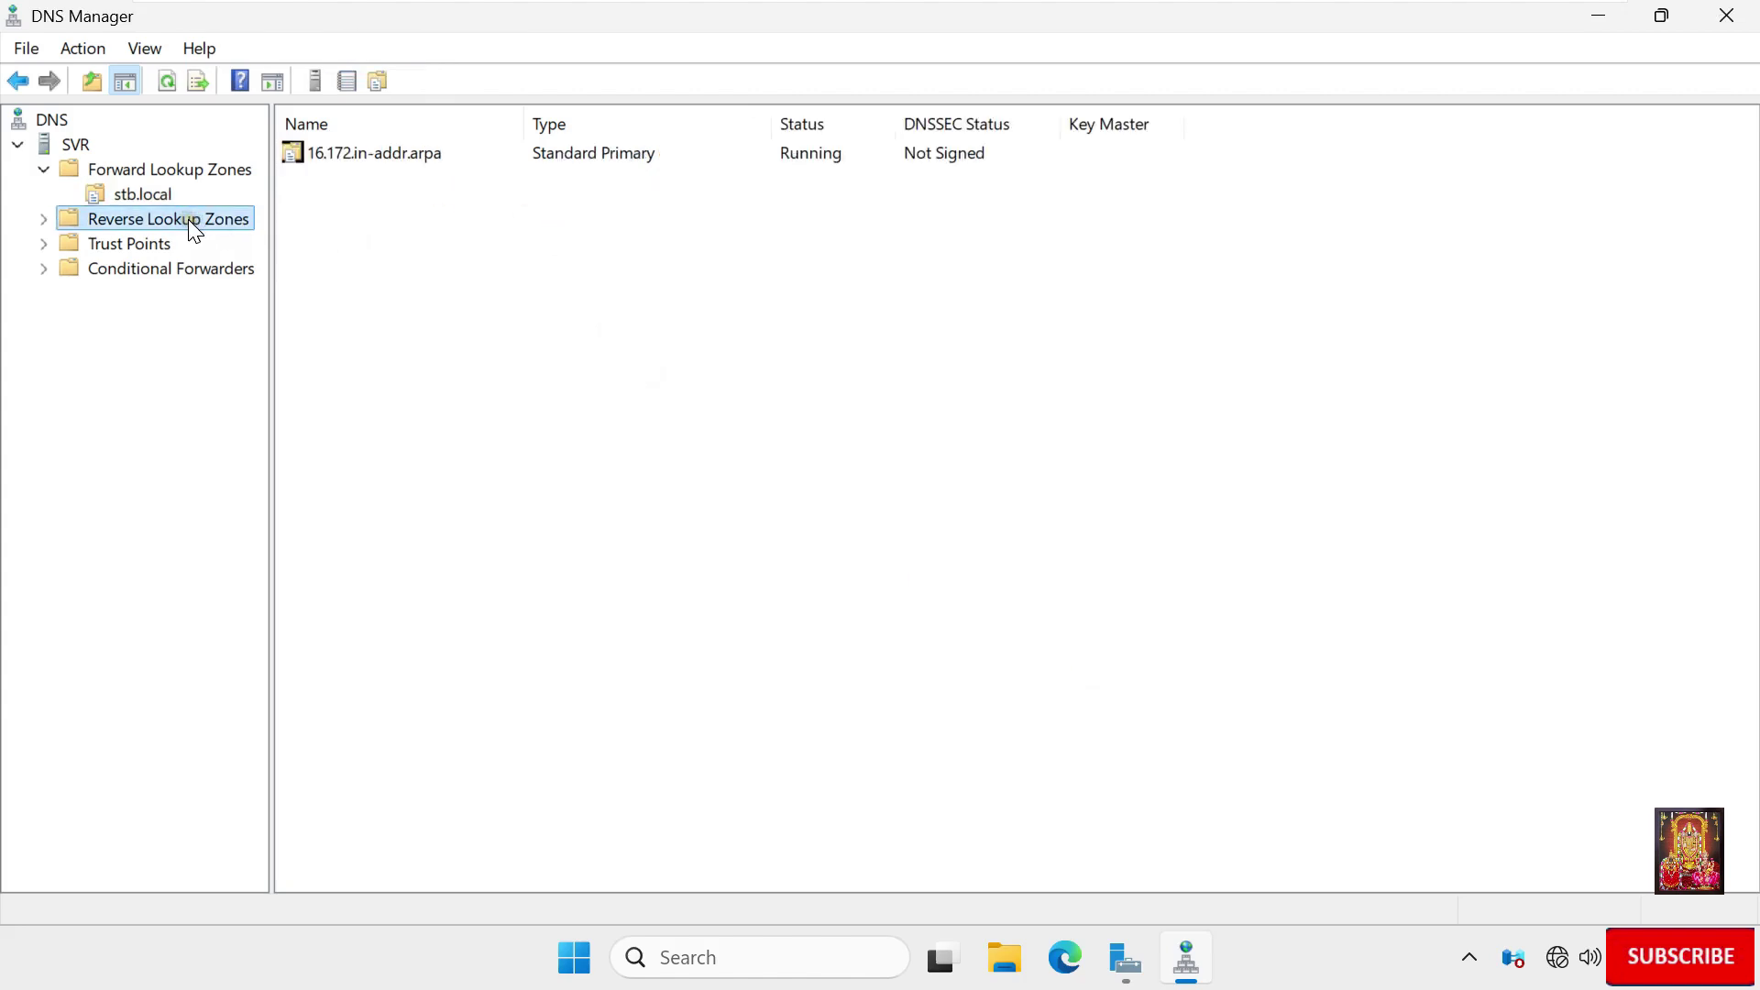
left_click(42, 224)
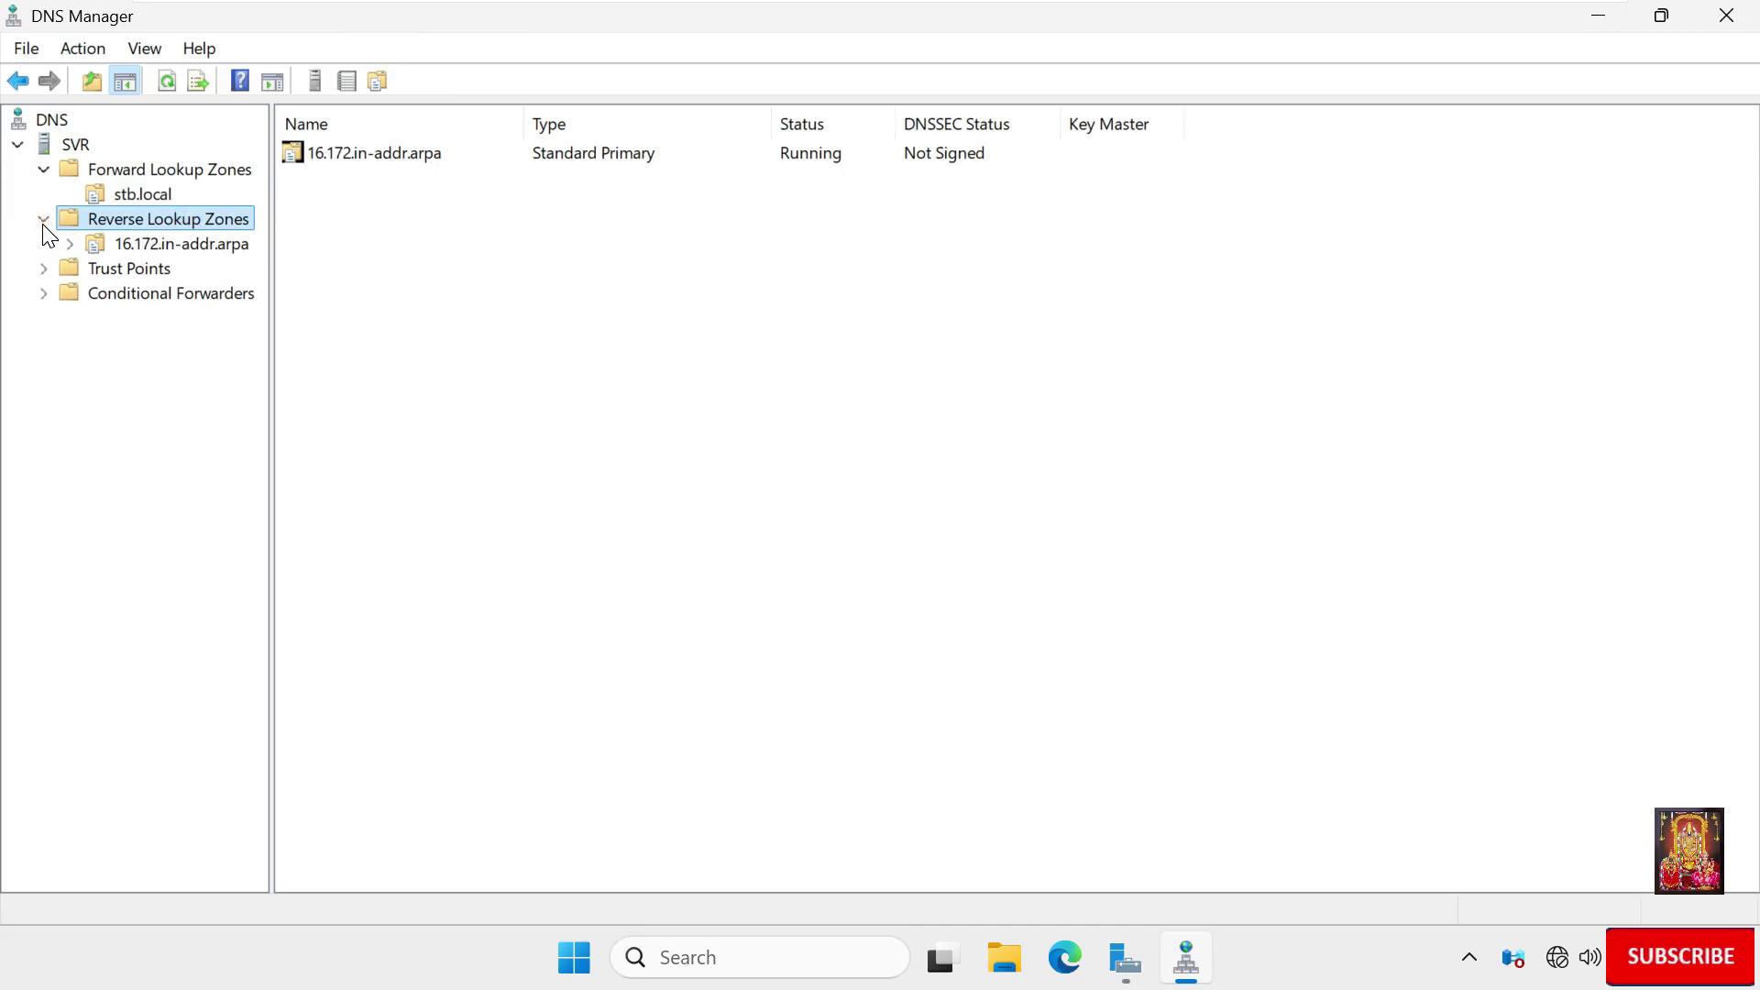
left_click(148, 244)
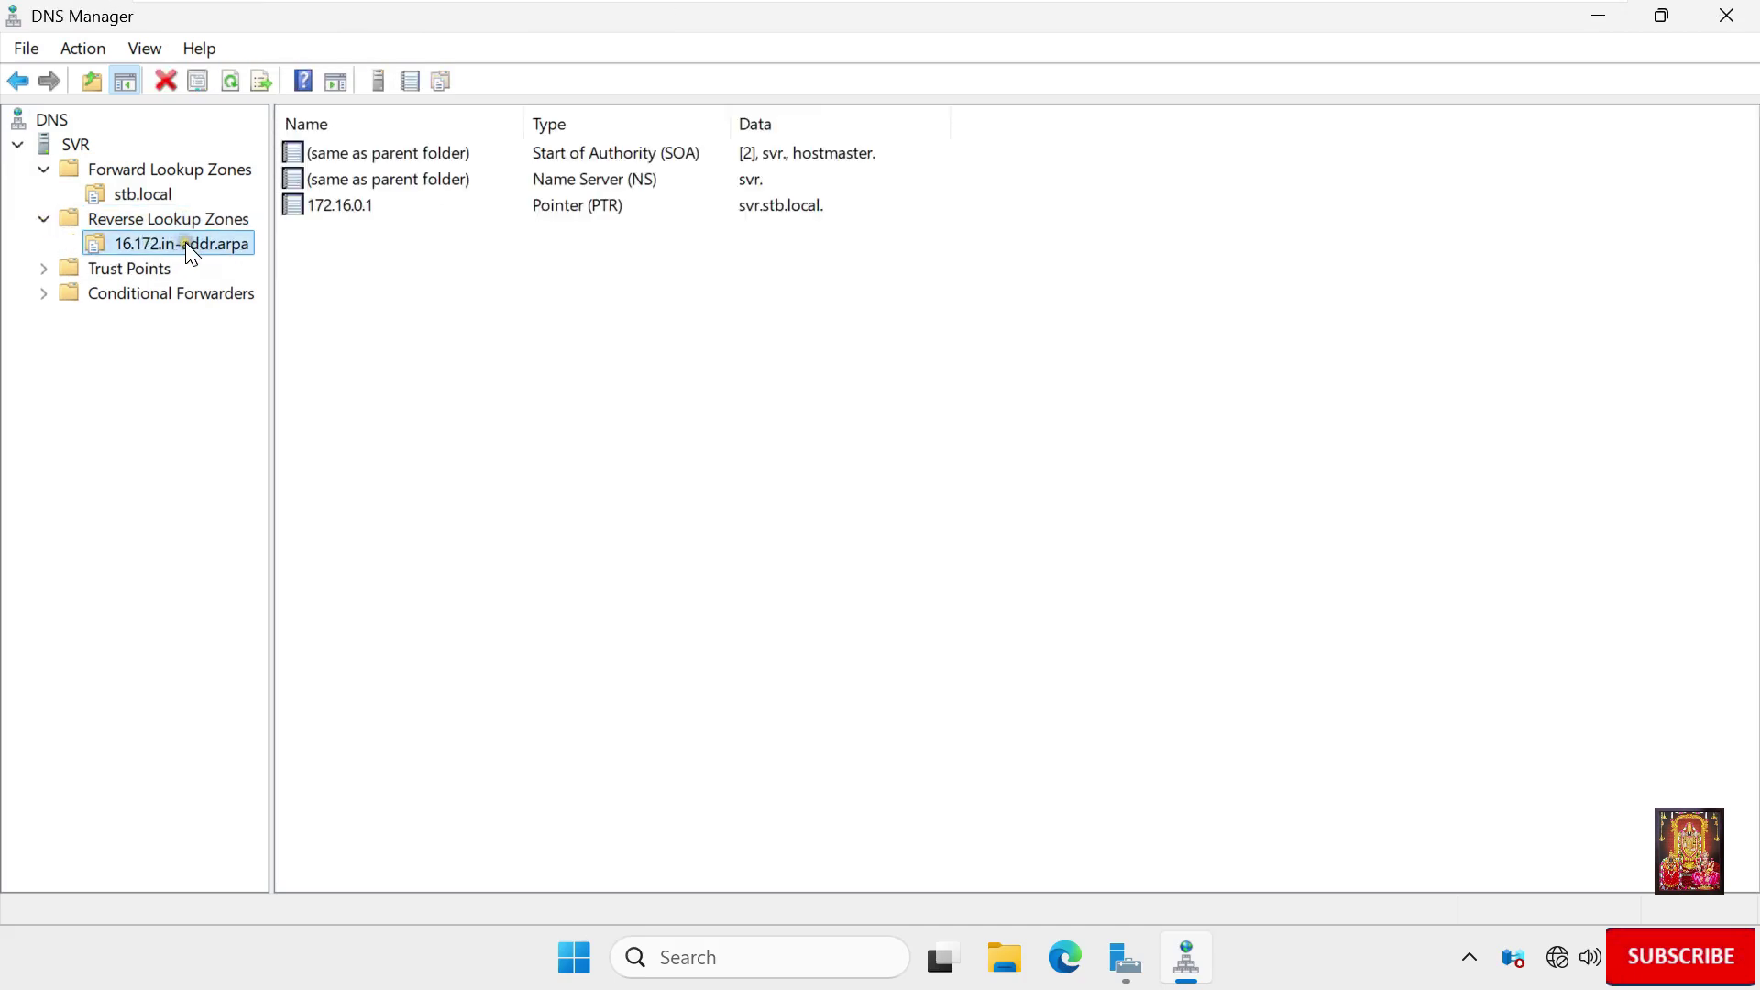
left_click(578, 210)
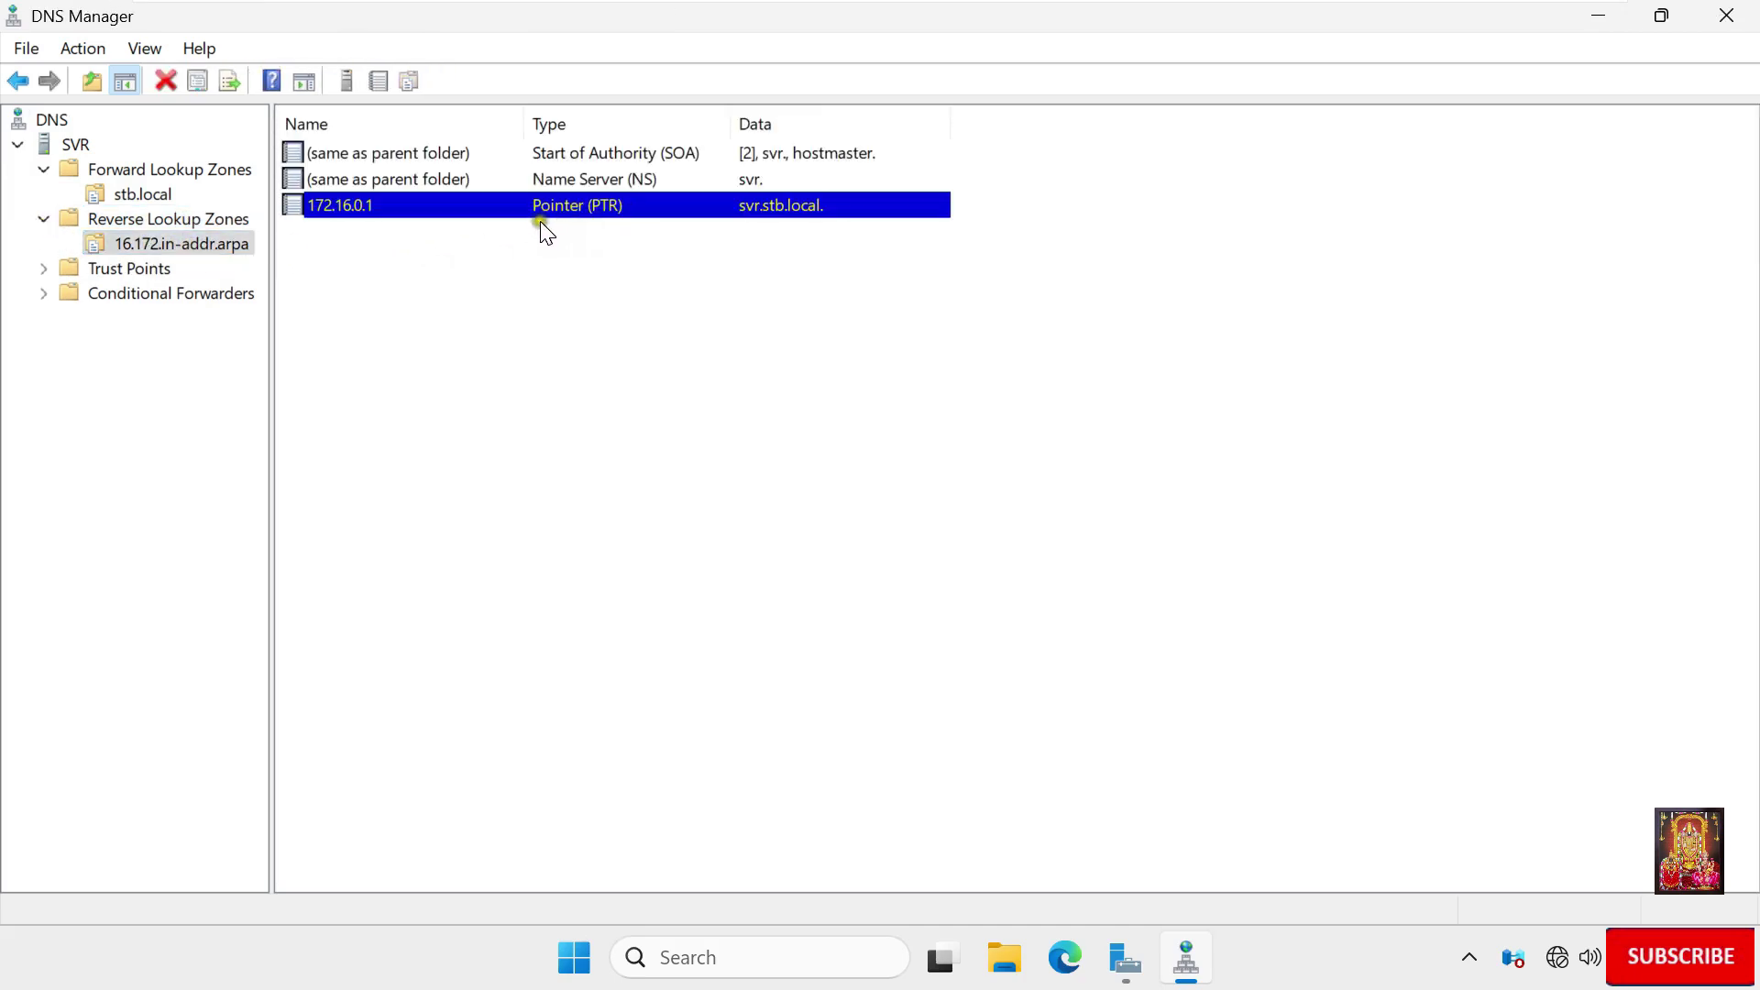